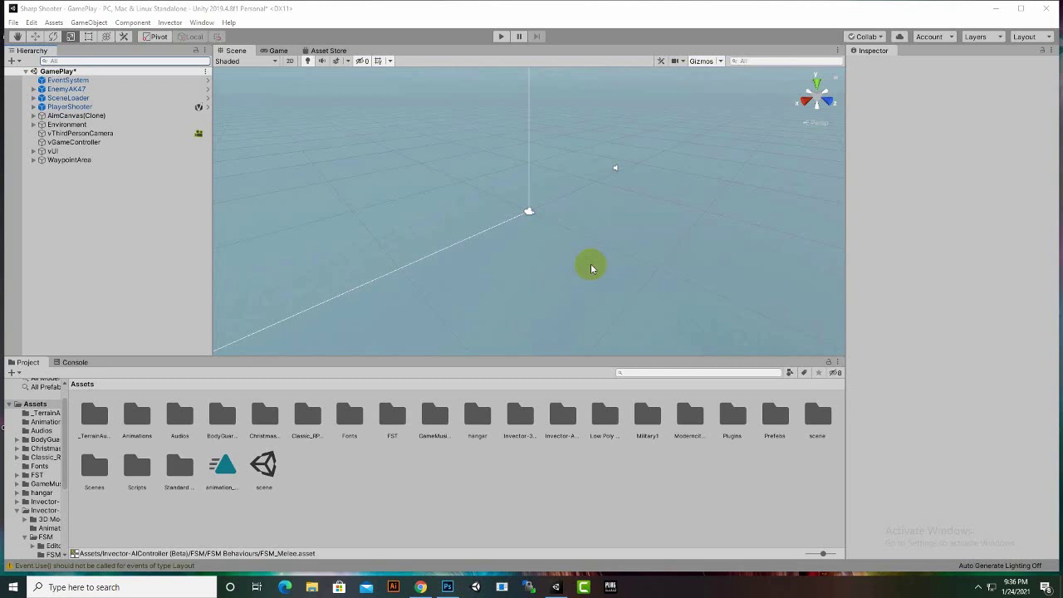
Step: Maximize the editor window and frame the PlayerShooter character in the scene to inspect its surroundings
{"action": "double_click", "coordinate": [590, 7]}
{"action": "left_click", "coordinate": [384, 206]}
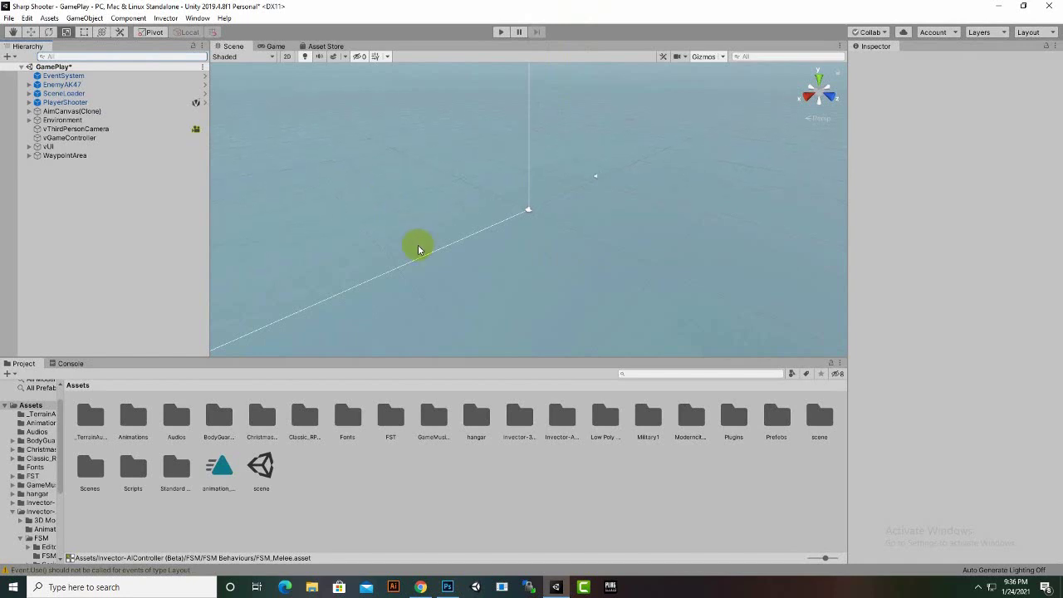
{"action": "left_click", "coordinate": [66, 102]}
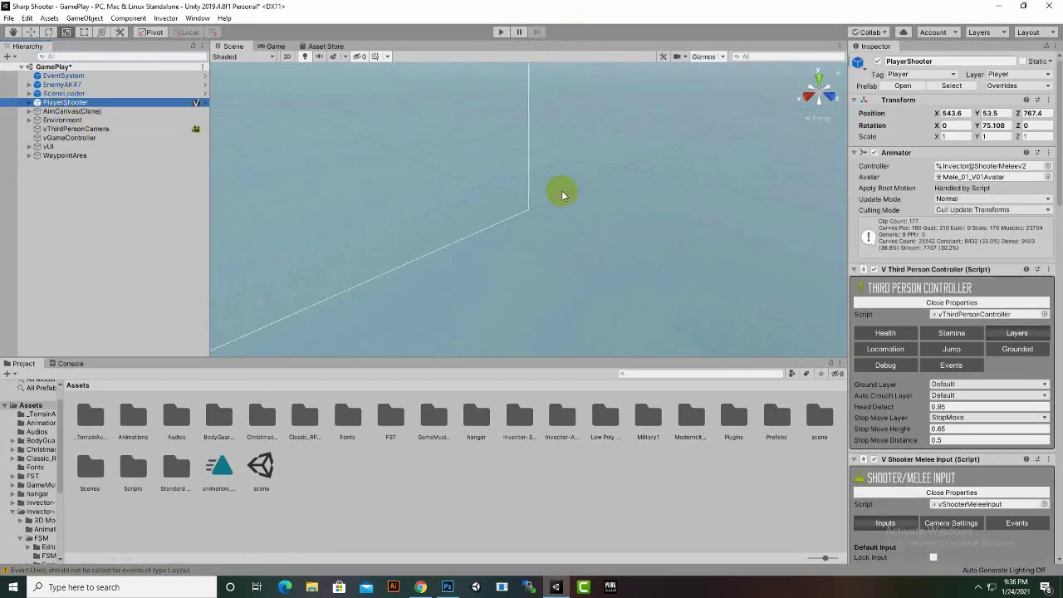
{"action": "key", "text": "f"}
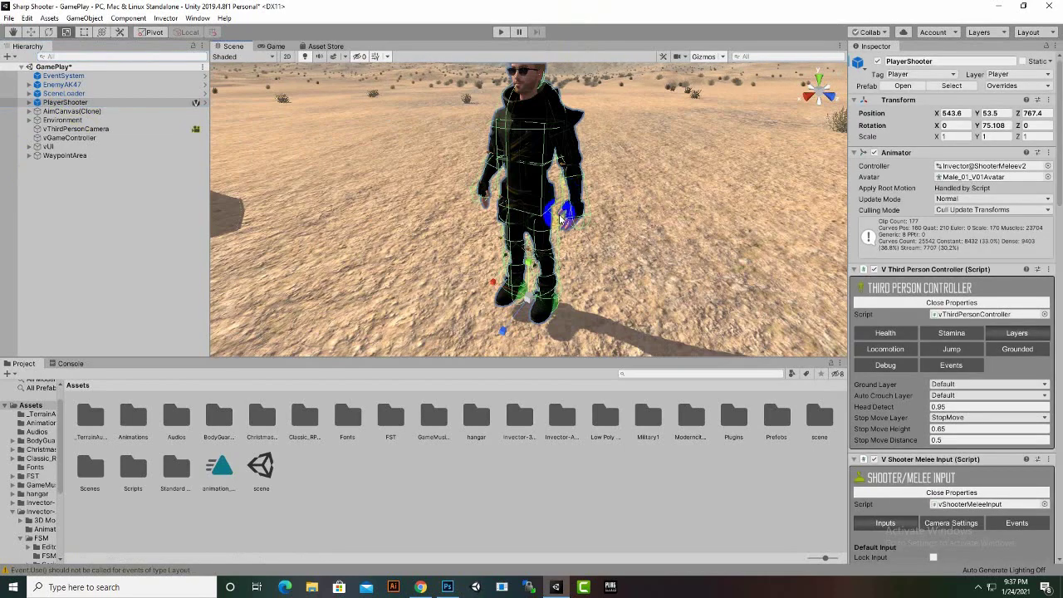
{"action": "scroll", "coordinate": [561, 218], "scroll_direction": "down", "scroll_amount": 5}
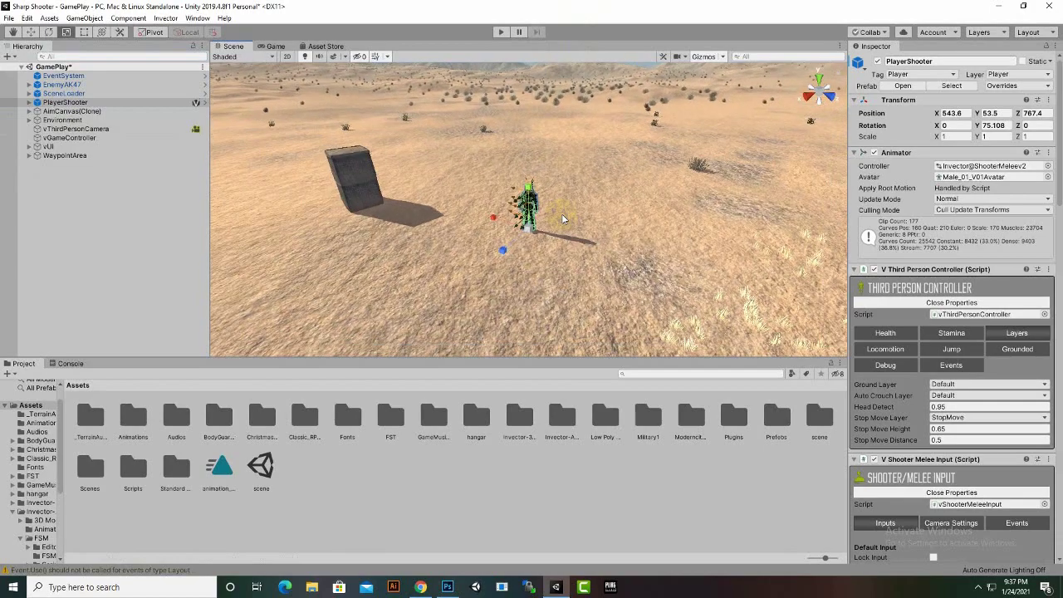
{"action": "middle_click_drag", "start_coordinate": [561, 213], "coordinate": [643, 166]}
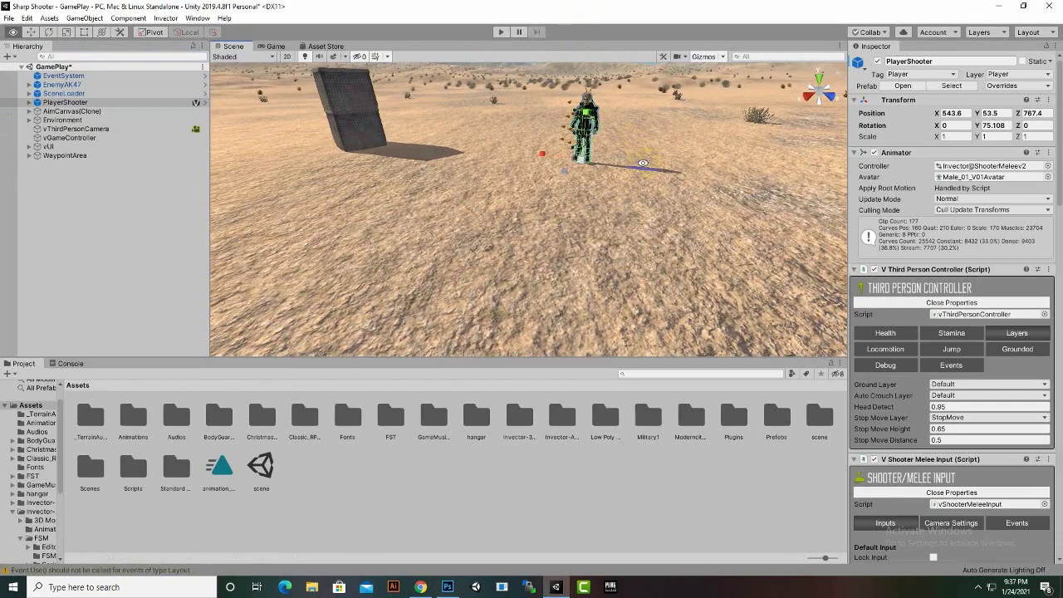
{"action": "left_click_drag", "start_coordinate": [643, 166], "coordinate": [315, 106], "text": "alt"}
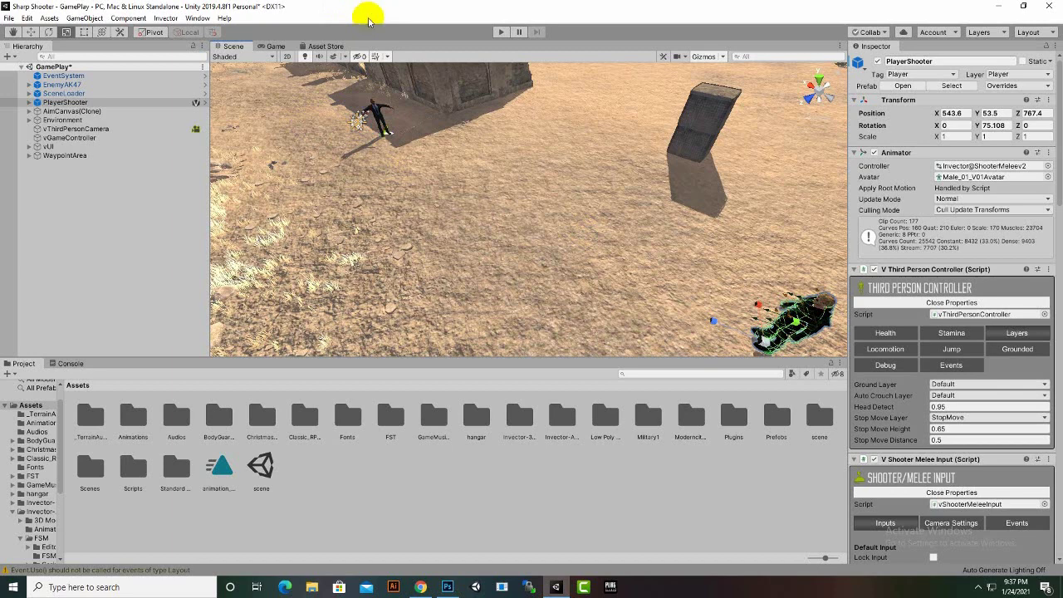
Step: Review the EnemyAK47 object's components, from the Nav Mesh Agent to the FSM Behaviour Controller and AI Shooter Manager
{"action": "left_click", "coordinate": [87, 131]}
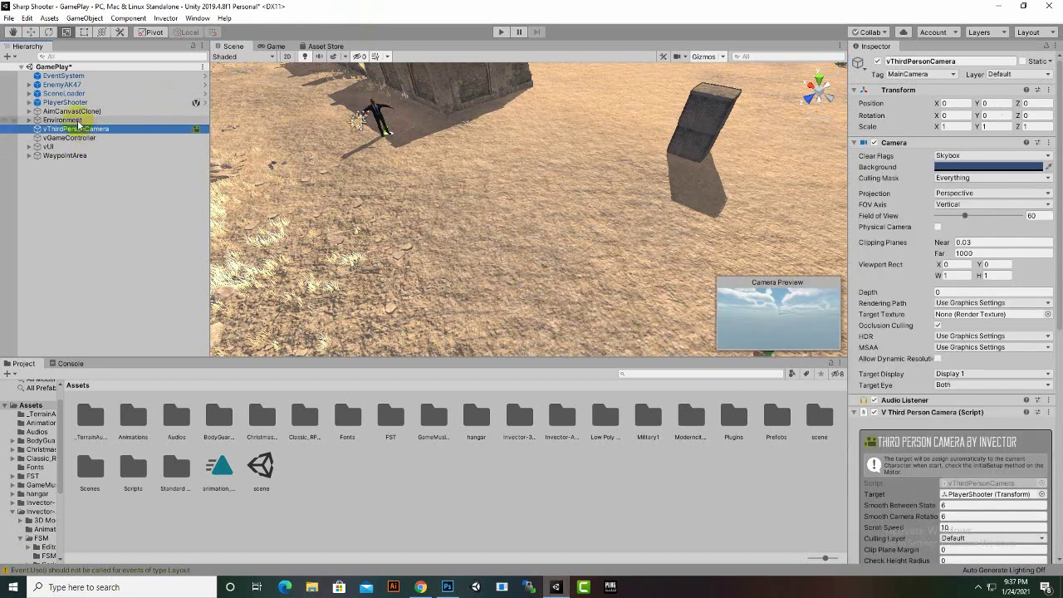
{"action": "left_click", "coordinate": [75, 102]}
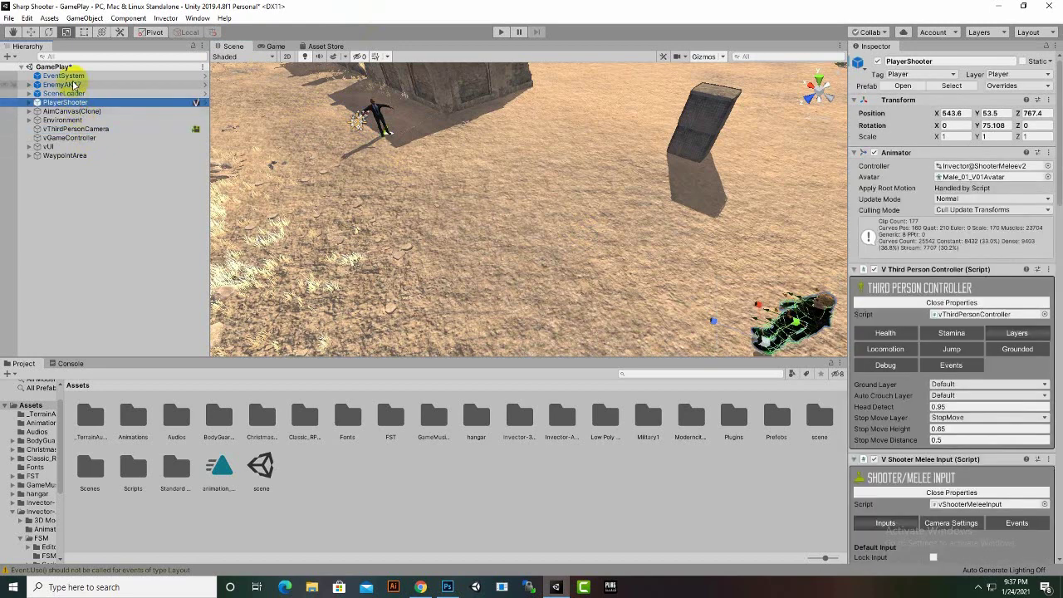
{"action": "left_click", "coordinate": [62, 85]}
{"action": "scroll", "coordinate": [942, 428], "scroll_direction": "down", "scroll_amount": 8}
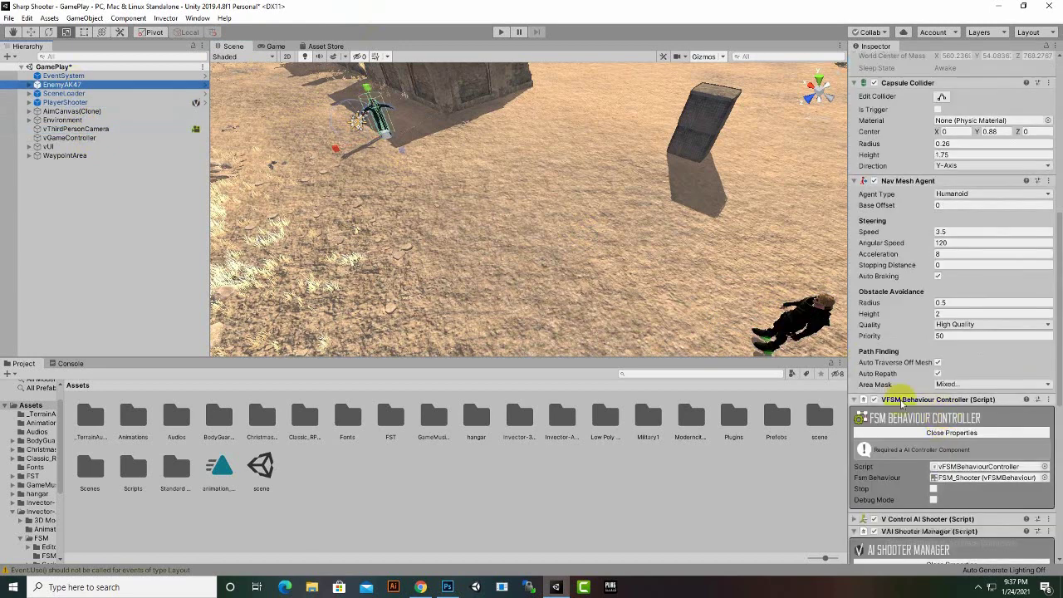
{"action": "scroll", "coordinate": [900, 404], "scroll_direction": "down", "scroll_amount": 8}
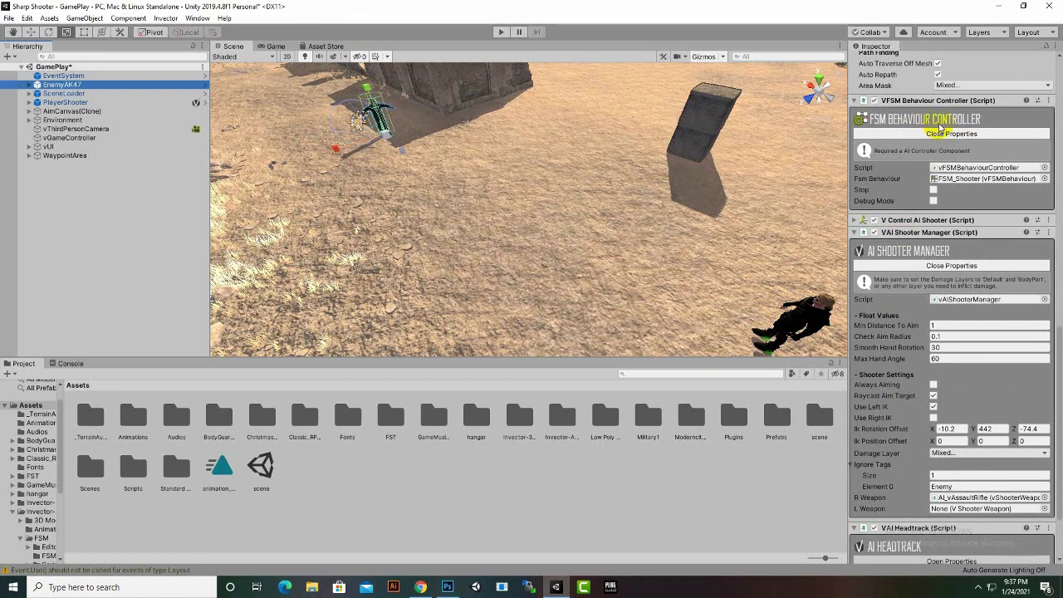
{"action": "middle_click_drag", "start_coordinate": [517, 124], "coordinate": [517, 234]}
{"action": "left_click_drag", "start_coordinate": [517, 235], "coordinate": [485, 287], "text": "alt"}
{"action": "left_click_drag", "start_coordinate": [535, 260], "coordinate": [530, 232], "text": "alt"}
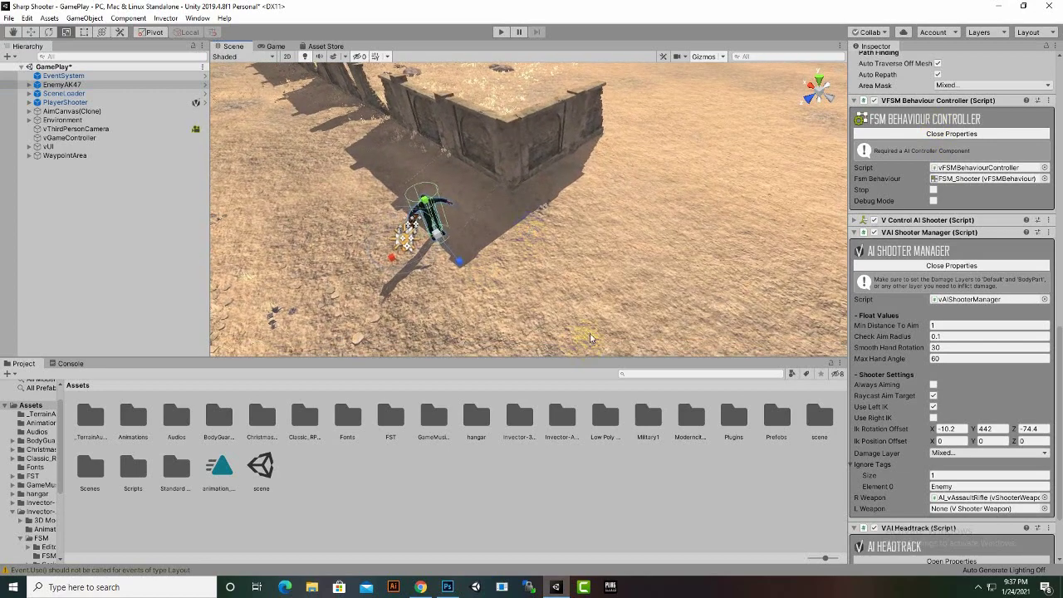
{"action": "scroll", "coordinate": [934, 305], "scroll_direction": "down", "scroll_amount": 2}
{"action": "scroll", "coordinate": [895, 316], "scroll_direction": "up", "scroll_amount": 9}
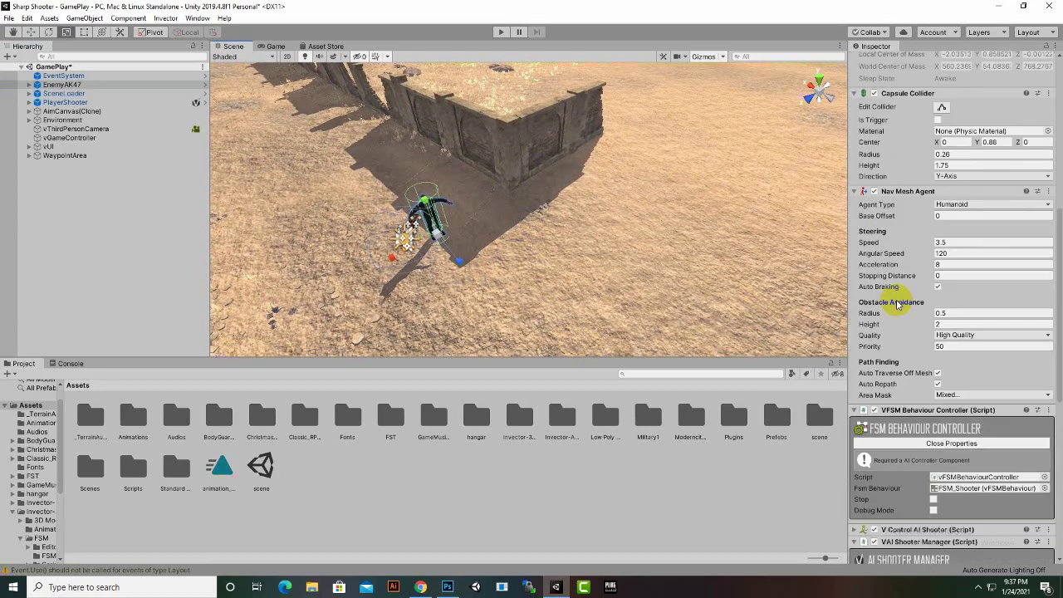
{"action": "scroll", "coordinate": [897, 303], "scroll_direction": "down", "scroll_amount": 4}
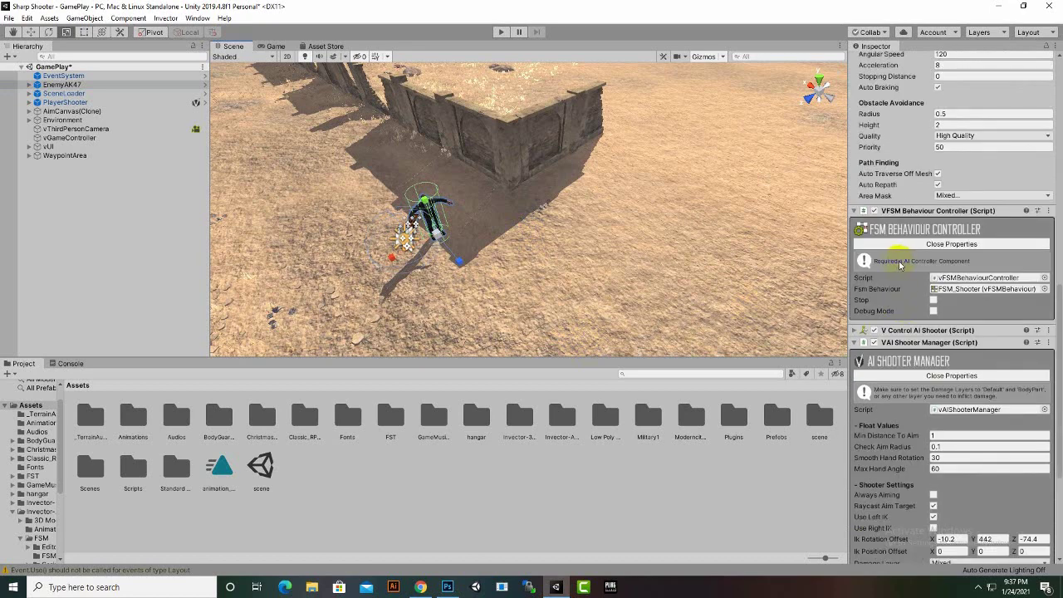
Step: Locate the FSM_Shooter behaviour asset assigned to EnemyAK47 and open it in the FSM editor
{"action": "left_click", "coordinate": [962, 289]}
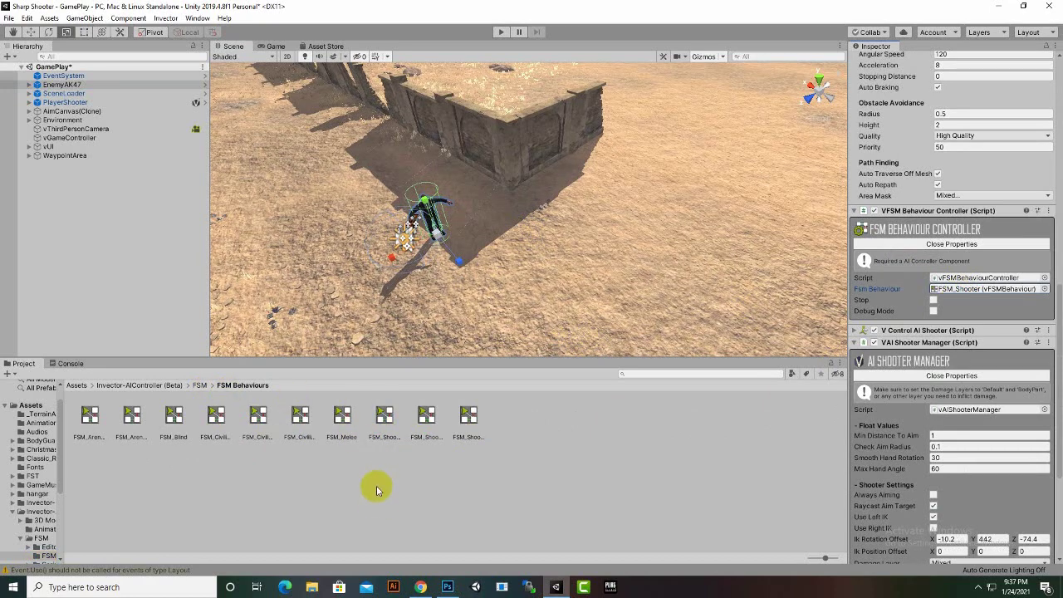
{"action": "left_click", "coordinate": [381, 417]}
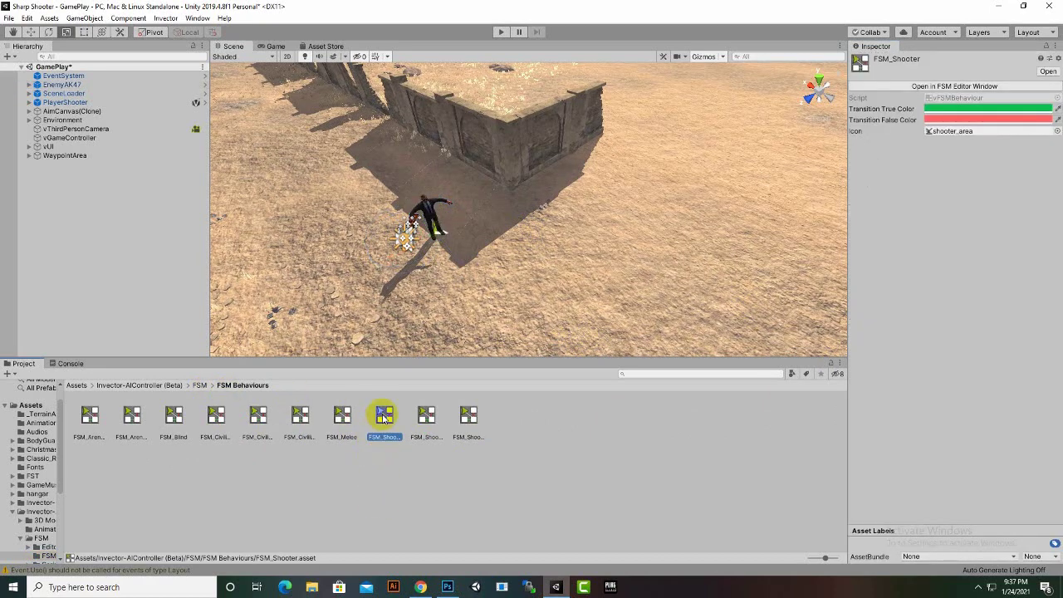
{"action": "double_click", "coordinate": [383, 417]}
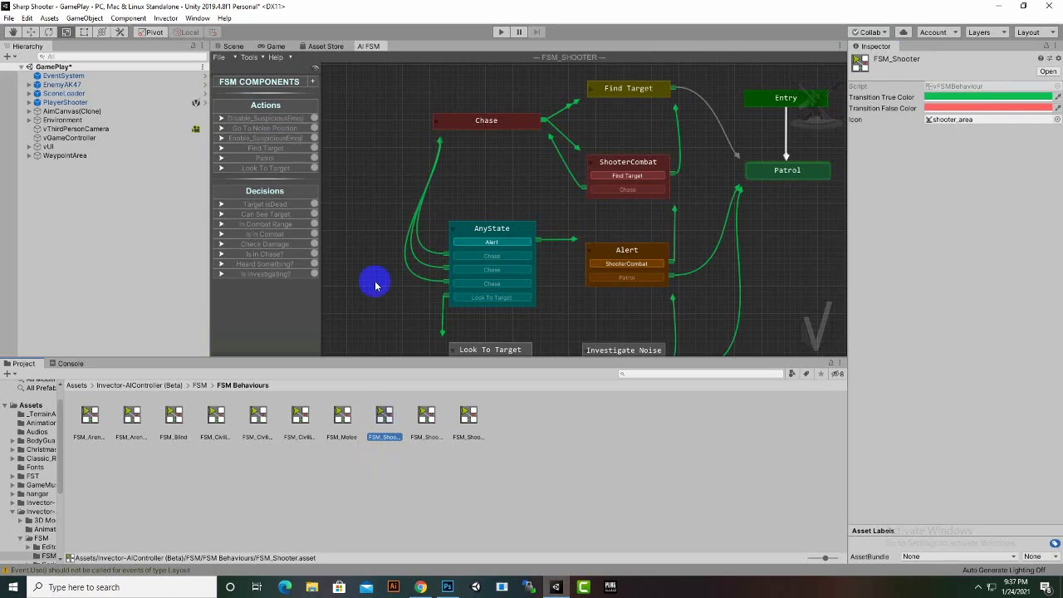
Step: Examine the FSM_Shooter state graph, including the Investigate Noise state and the transitions between Chase, Alert and Patrol
{"action": "mouse_move", "coordinate": [373, 280]}
{"action": "middle_mouse_down"}
{"action": "mouse_move", "coordinate": [489, 191]}
{"action": "mouse_move", "coordinate": [425, 152]}
{"action": "middle_mouse_up"}
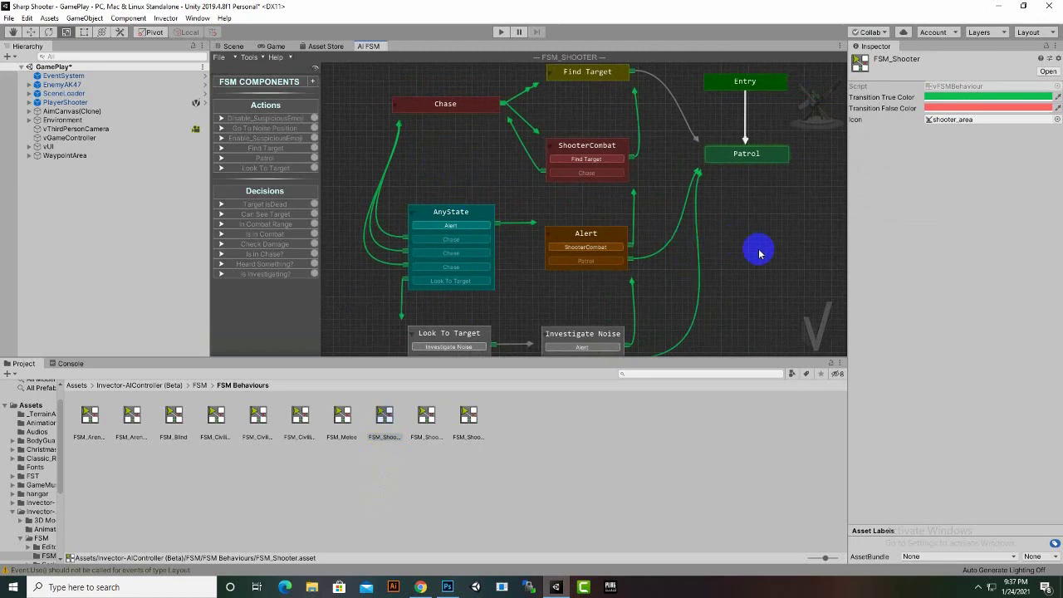
{"action": "middle_click_drag", "start_coordinate": [754, 252], "coordinate": [755, 200]}
{"action": "middle_click_drag", "start_coordinate": [714, 265], "coordinate": [728, 304]}
{"action": "left_click", "coordinate": [658, 223]}
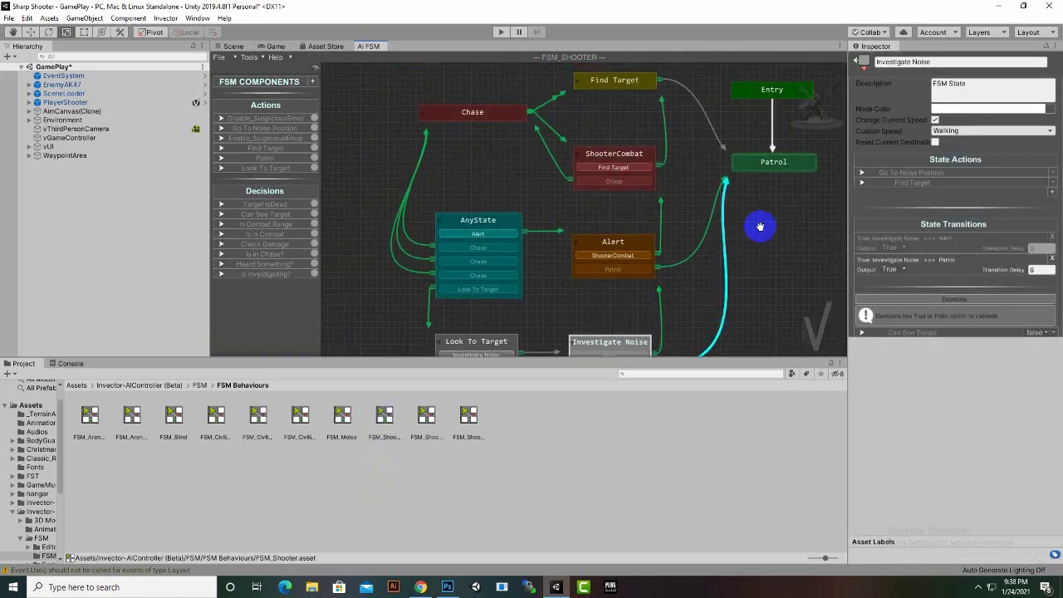
{"action": "middle_click_drag", "start_coordinate": [760, 226], "coordinate": [707, 227]}
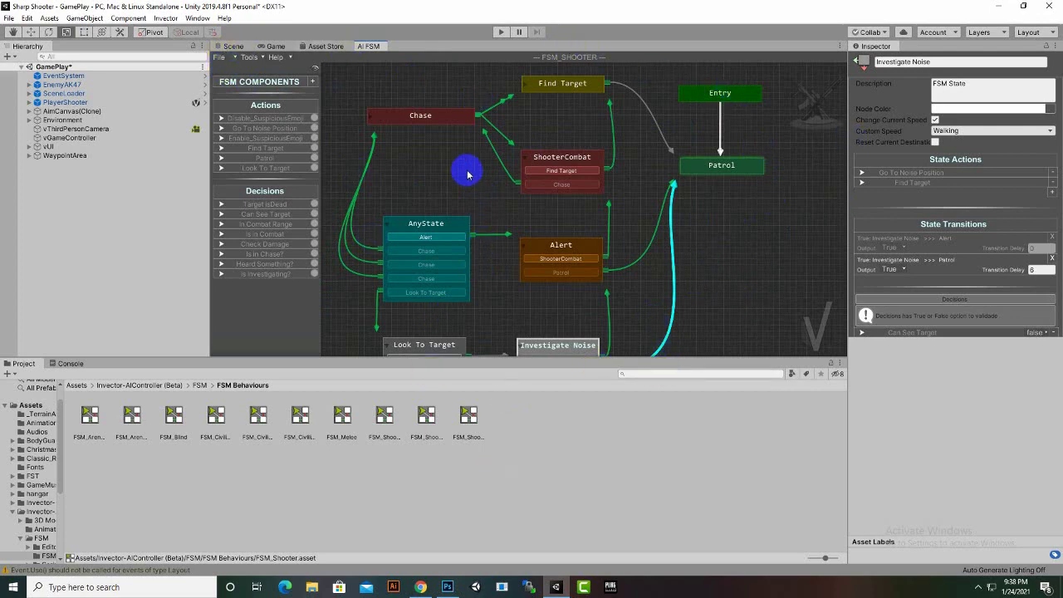
{"action": "middle_click_drag", "start_coordinate": [429, 163], "coordinate": [398, 169]}
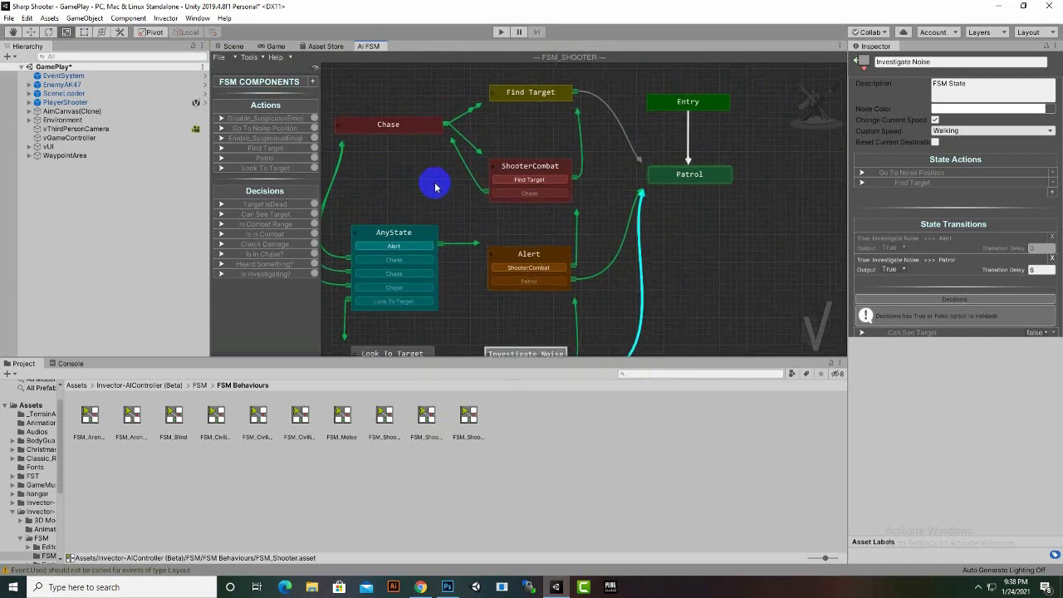
Step: Create a new FSM behaviour and rename its asset CustomBehaviour
{"action": "left_click", "coordinate": [231, 62]}
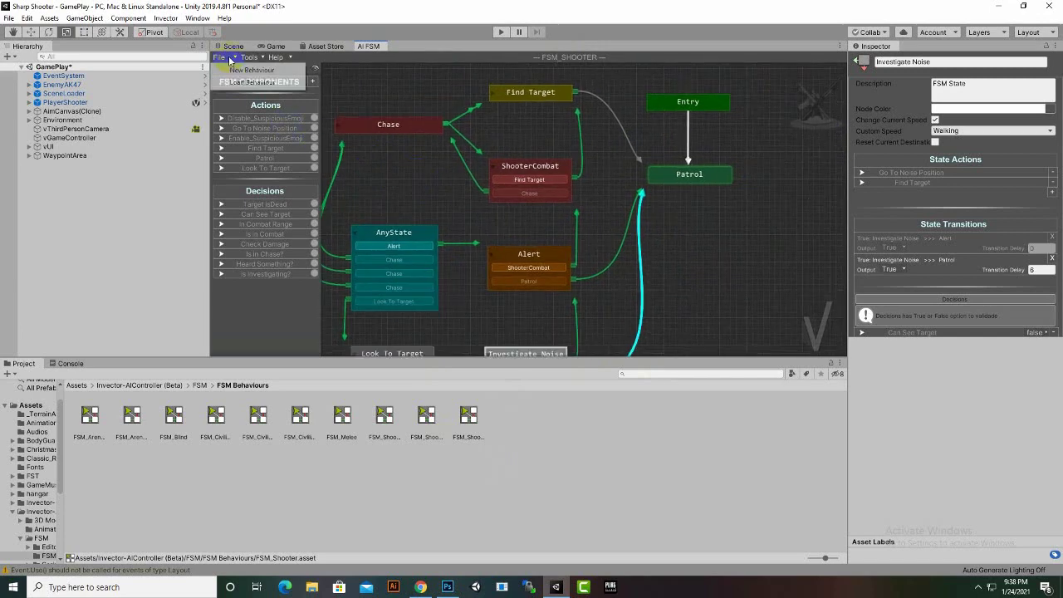
{"action": "left_click", "coordinate": [392, 154]}
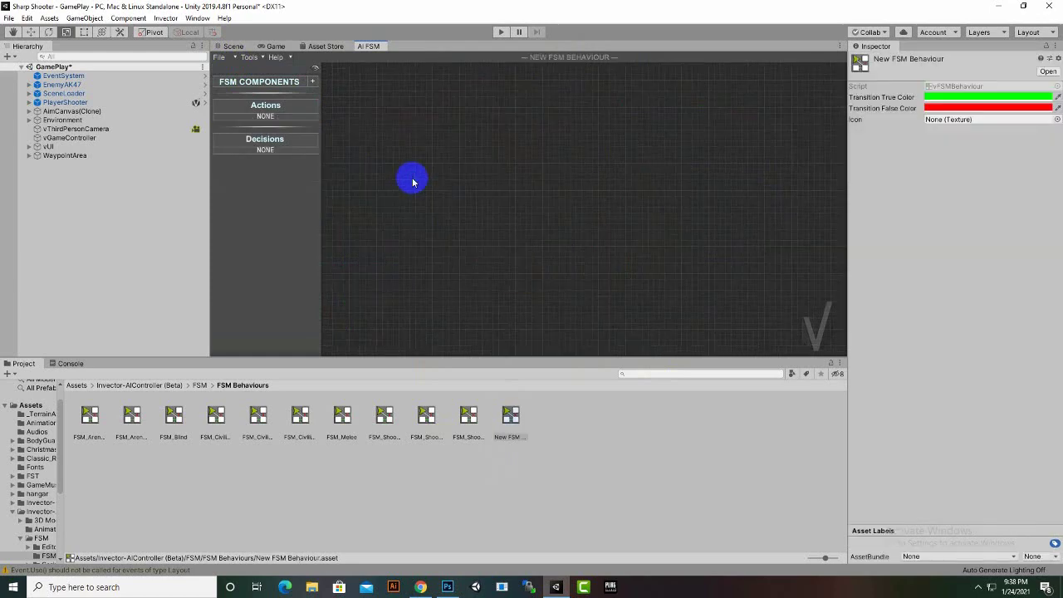
{"action": "right_click", "coordinate": [518, 437]}
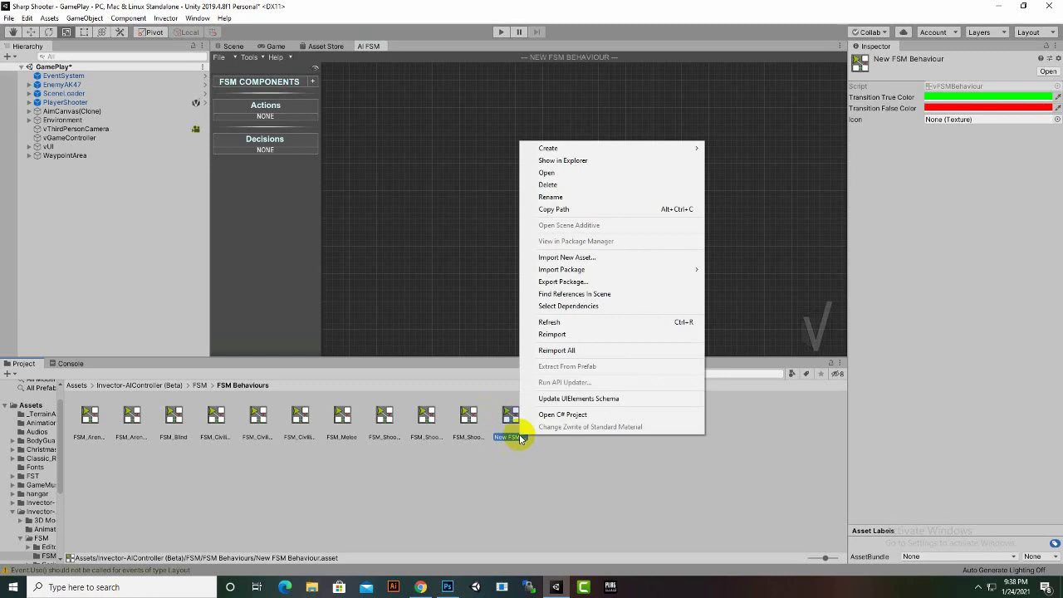
{"action": "left_click", "coordinate": [551, 196]}
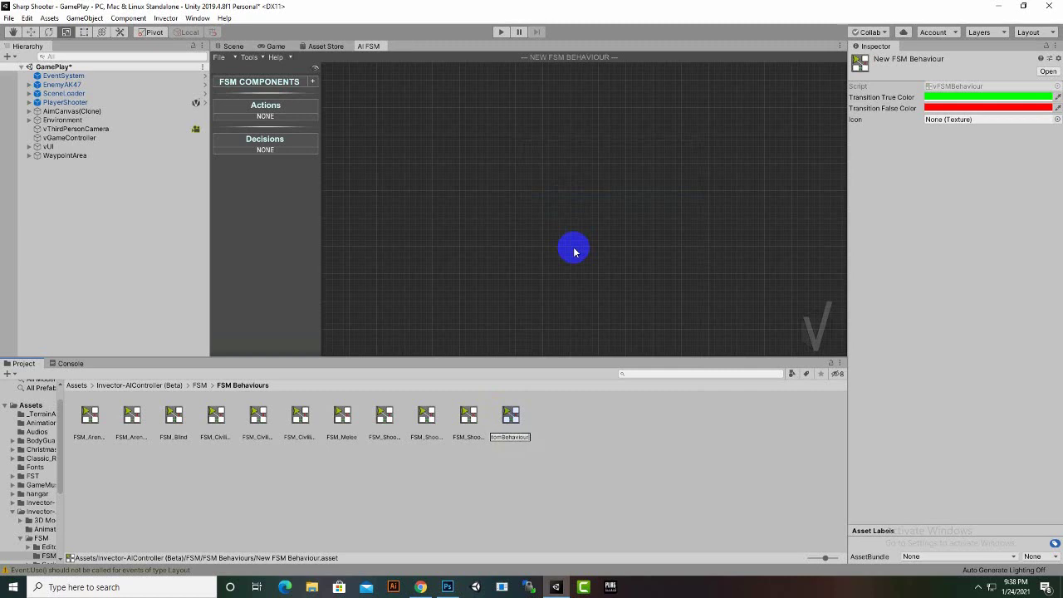
{"action": "key", "text": "Return"}
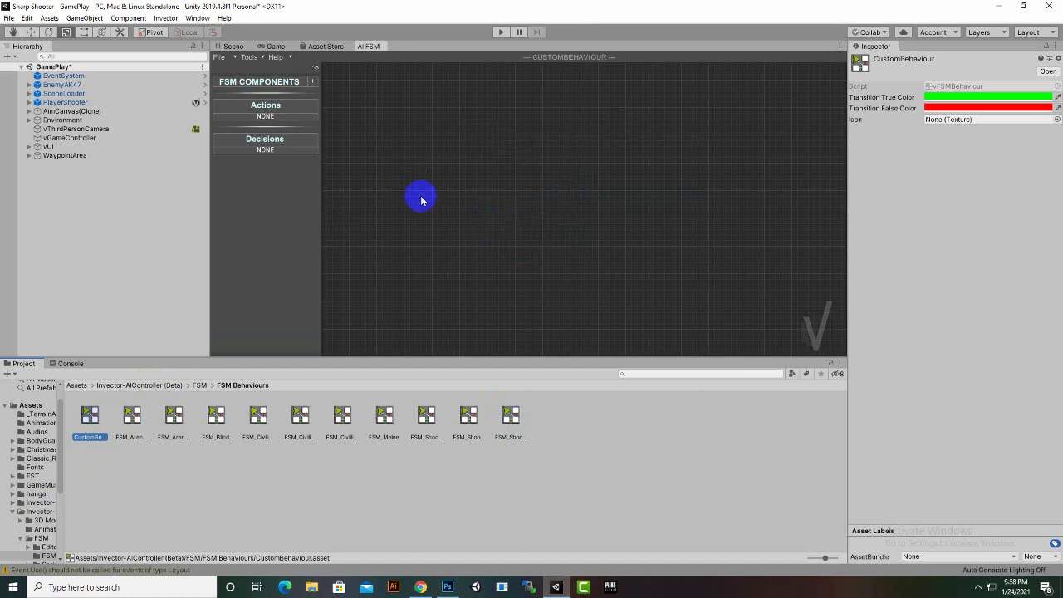
Step: Locate the Entry and AnyState nodes in the CustomBehaviour graph
{"action": "left_click", "coordinate": [412, 152]}
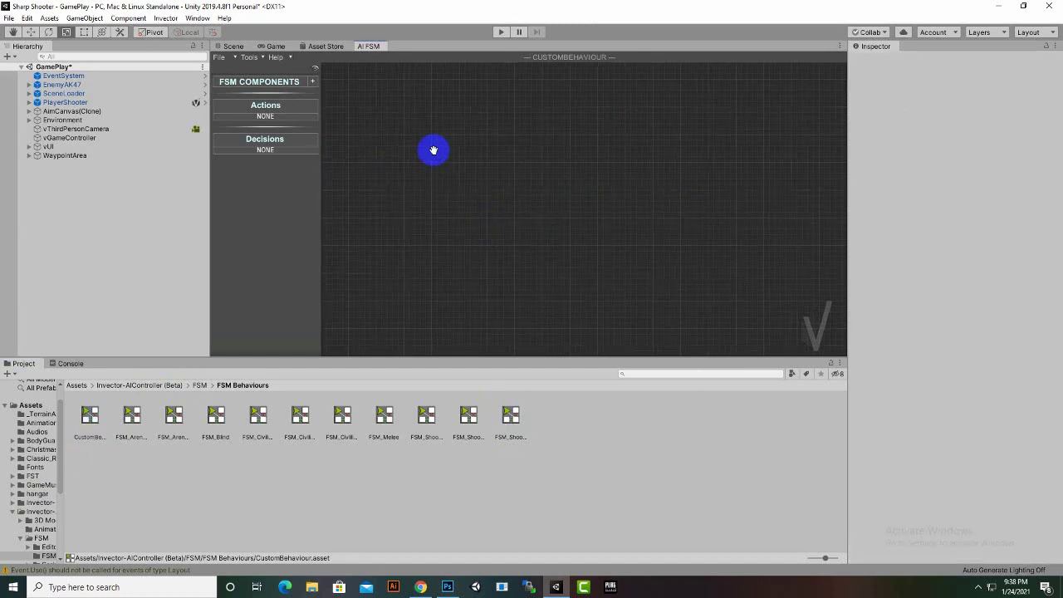
{"action": "middle_click_drag", "start_coordinate": [435, 149], "coordinate": [605, 213]}
{"action": "middle_click_drag", "start_coordinate": [543, 131], "coordinate": [486, 215]}
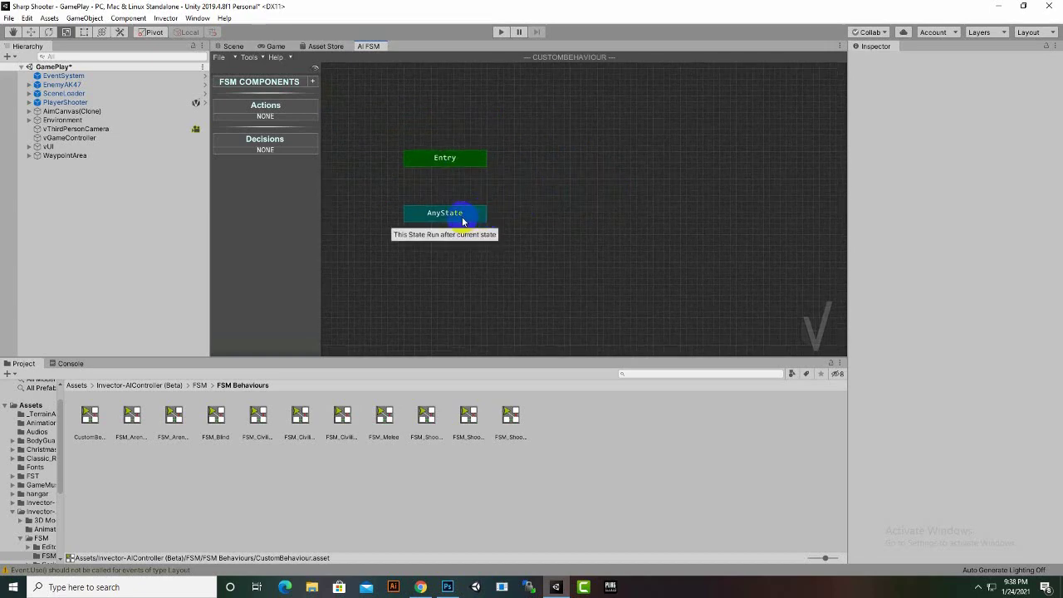
Step: Open the Animator window, place it before the AI FSM window, and view its Layers and Parameters lists for comparison
{"action": "left_click", "coordinate": [198, 17]}
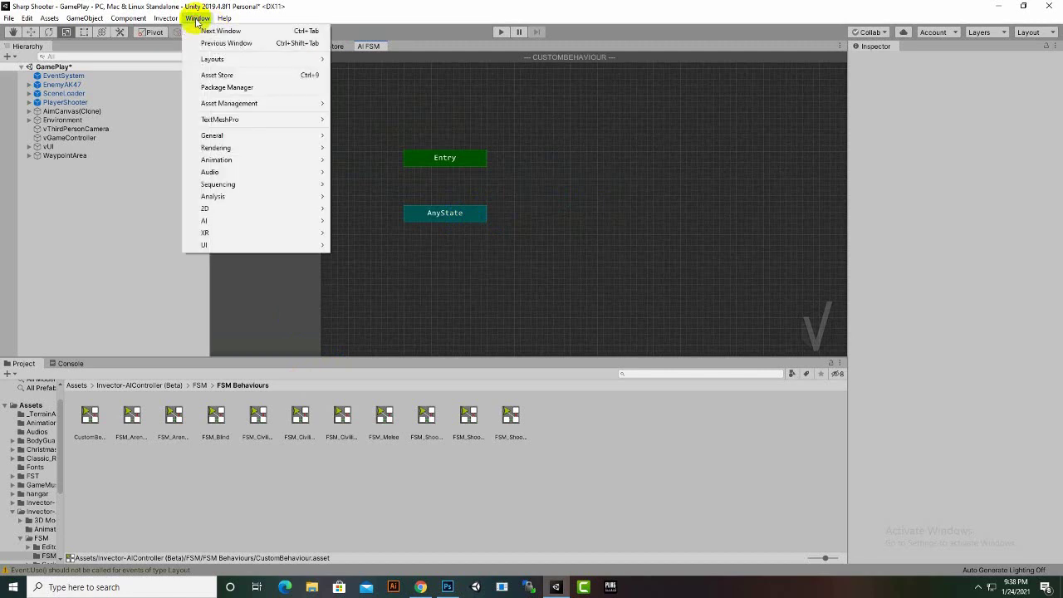
{"action": "mouse_move", "coordinate": [216, 159]}
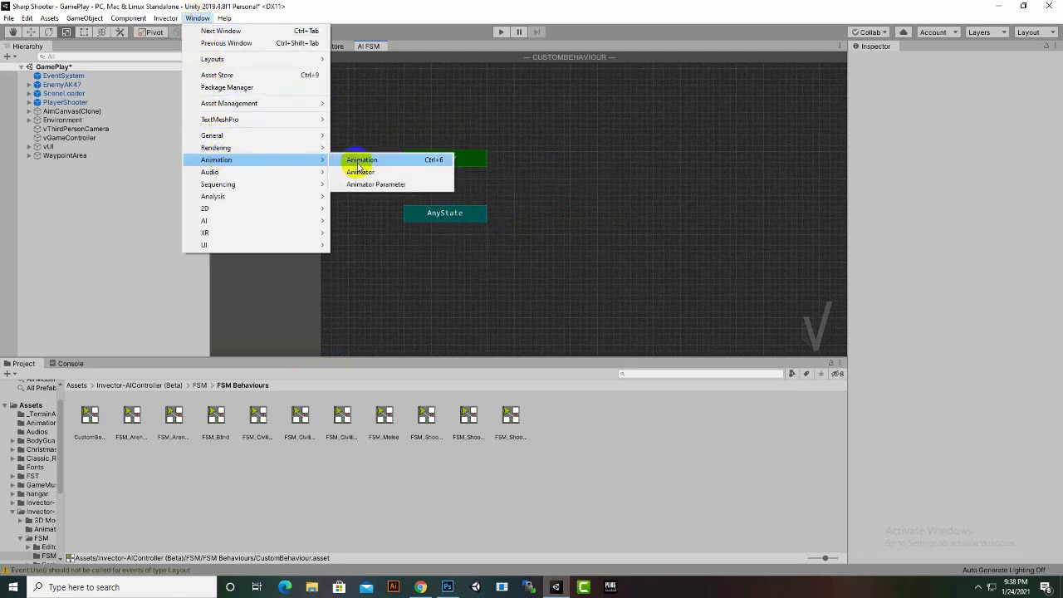
{"action": "left_click", "coordinate": [361, 173]}
{"action": "left_click_drag", "start_coordinate": [415, 46], "coordinate": [369, 47]}
{"action": "scroll", "coordinate": [481, 161], "scroll_direction": "up", "scroll_amount": 2}
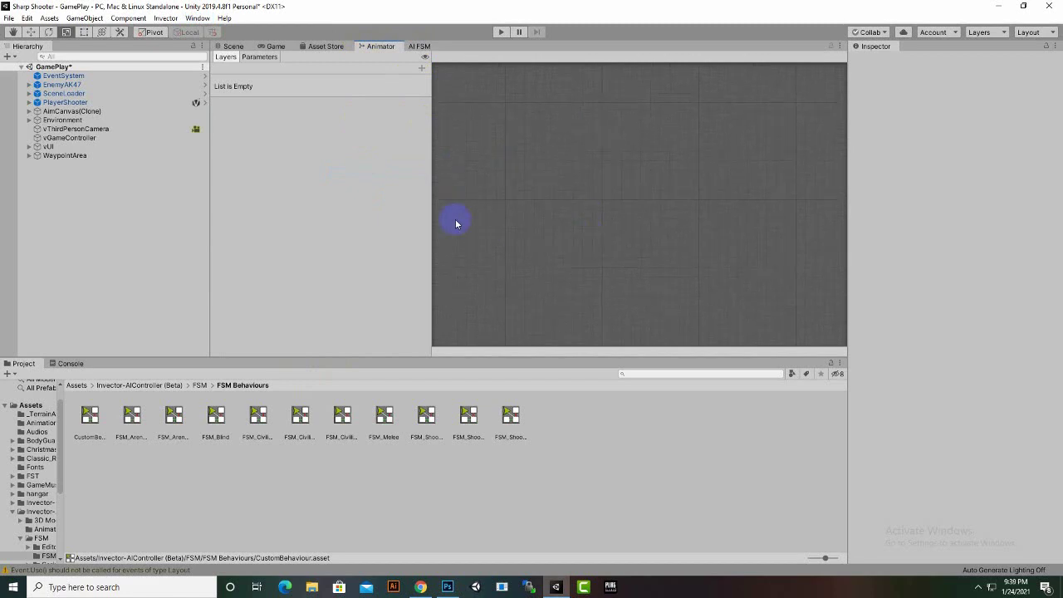
{"action": "scroll", "coordinate": [508, 206], "scroll_direction": "down", "scroll_amount": 2}
{"action": "left_click_drag", "start_coordinate": [431, 197], "coordinate": [382, 197]}
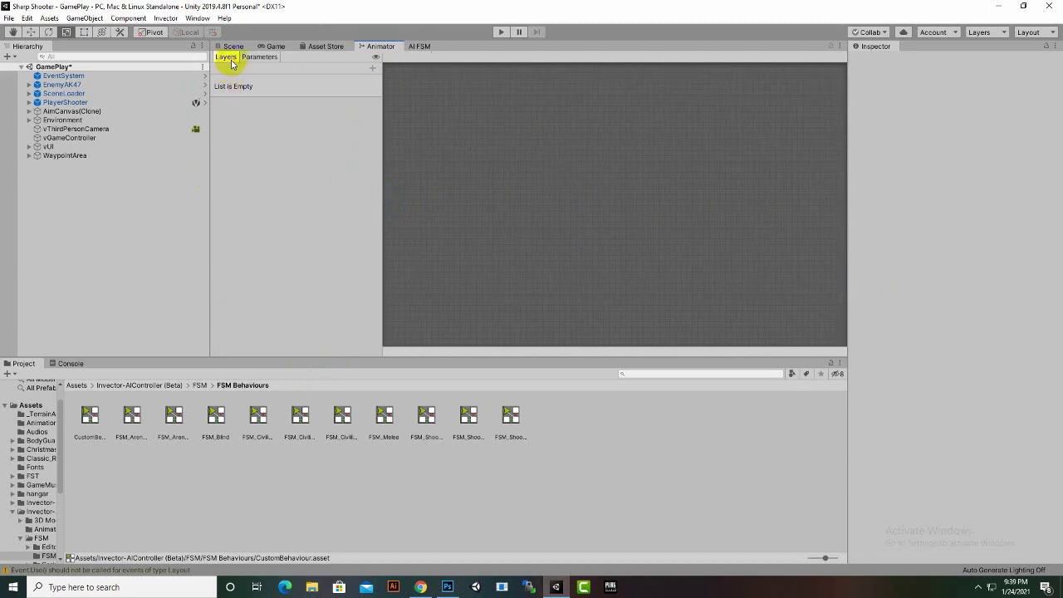
{"action": "left_click", "coordinate": [260, 56]}
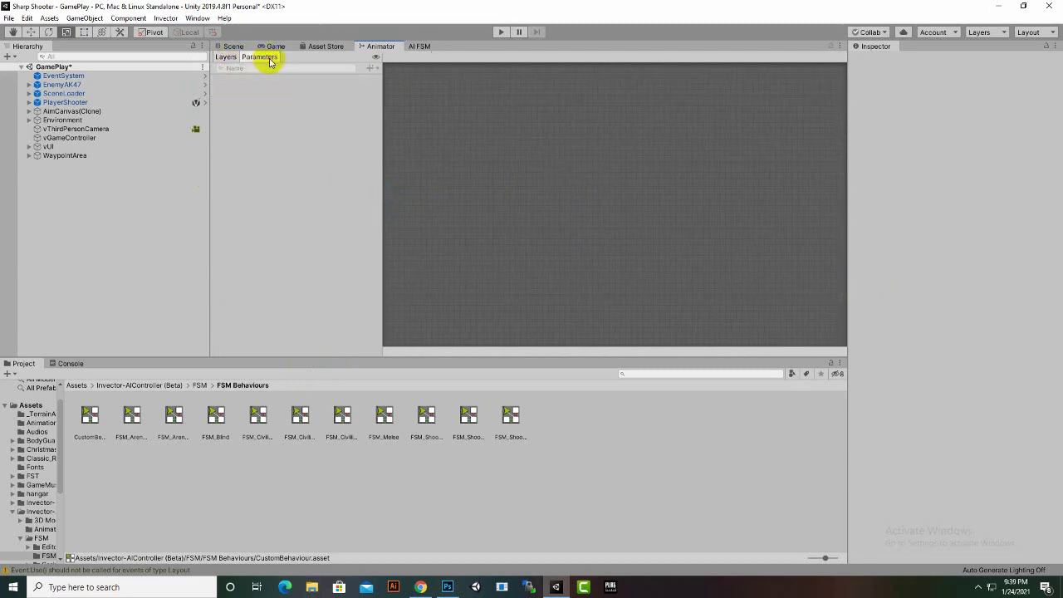
Step: Return to the CustomBehaviour graph and look through the Action and Decision types available for new FSM components
{"action": "left_click", "coordinate": [420, 46]}
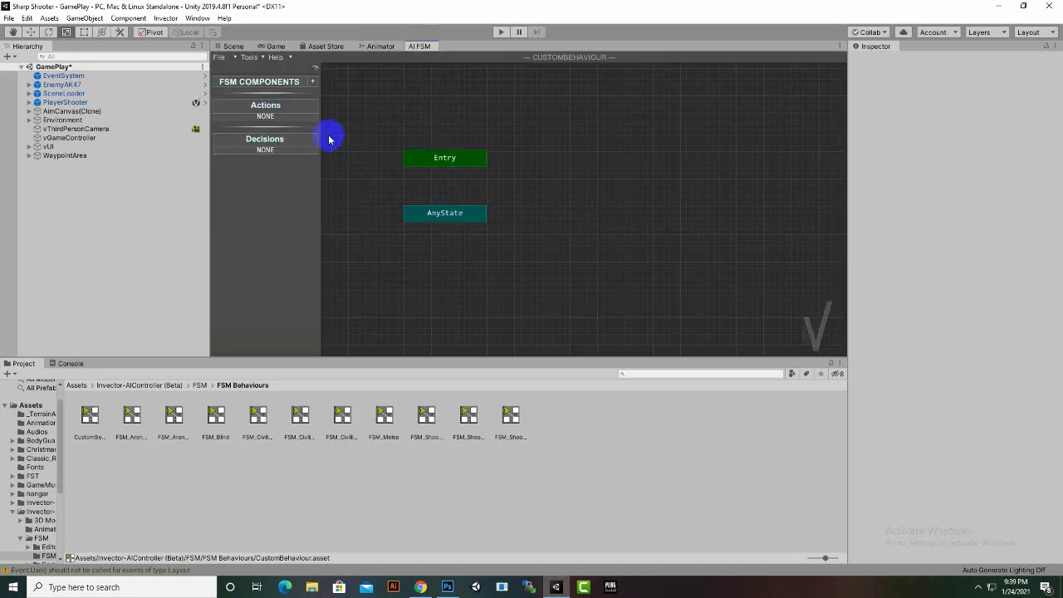
{"action": "left_click", "coordinate": [278, 109]}
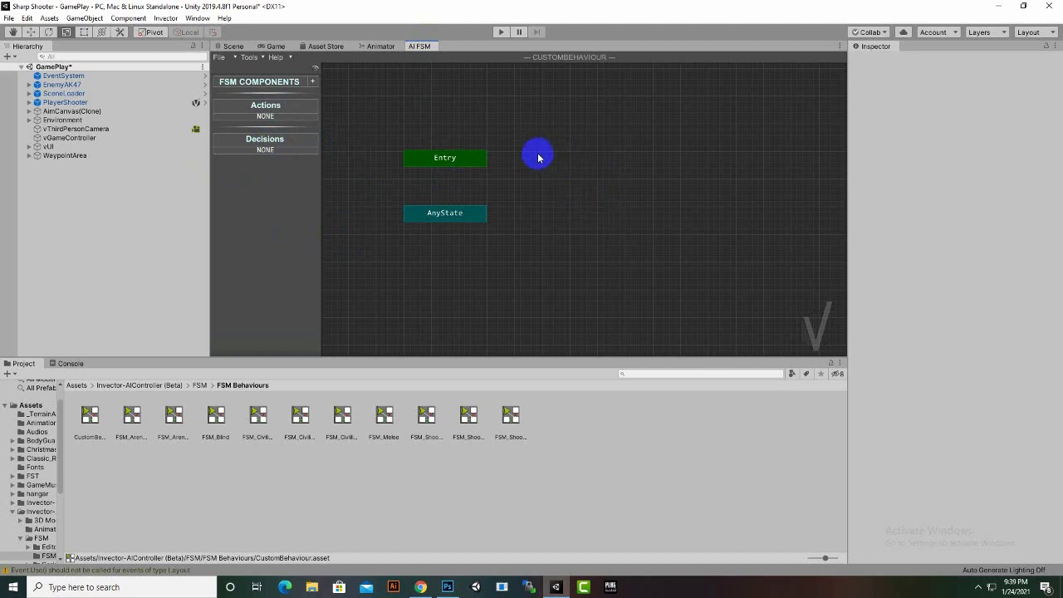
{"action": "left_click", "coordinate": [313, 82]}
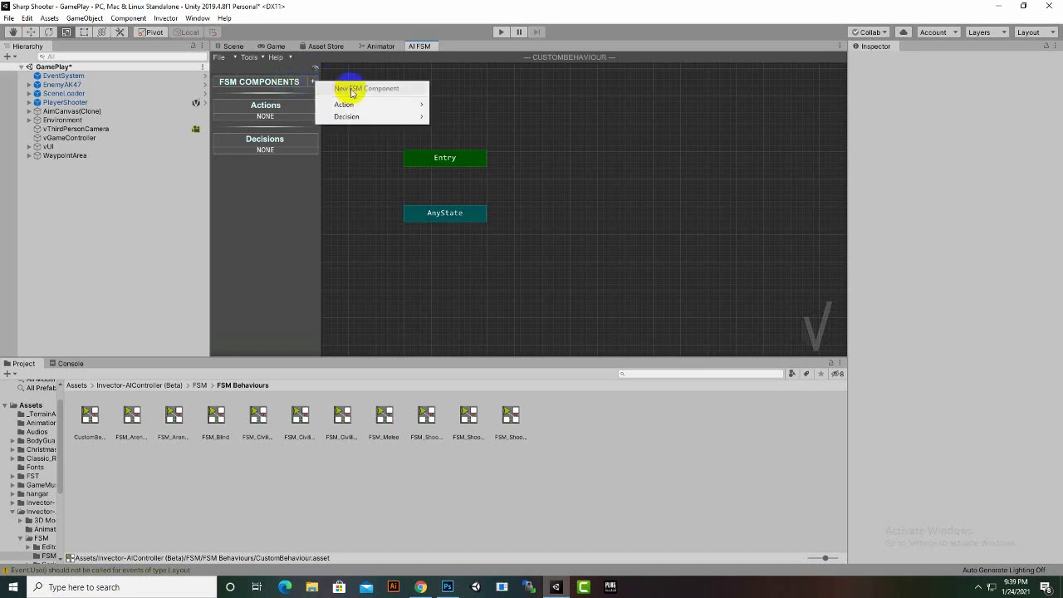
{"action": "mouse_move", "coordinate": [357, 105]}
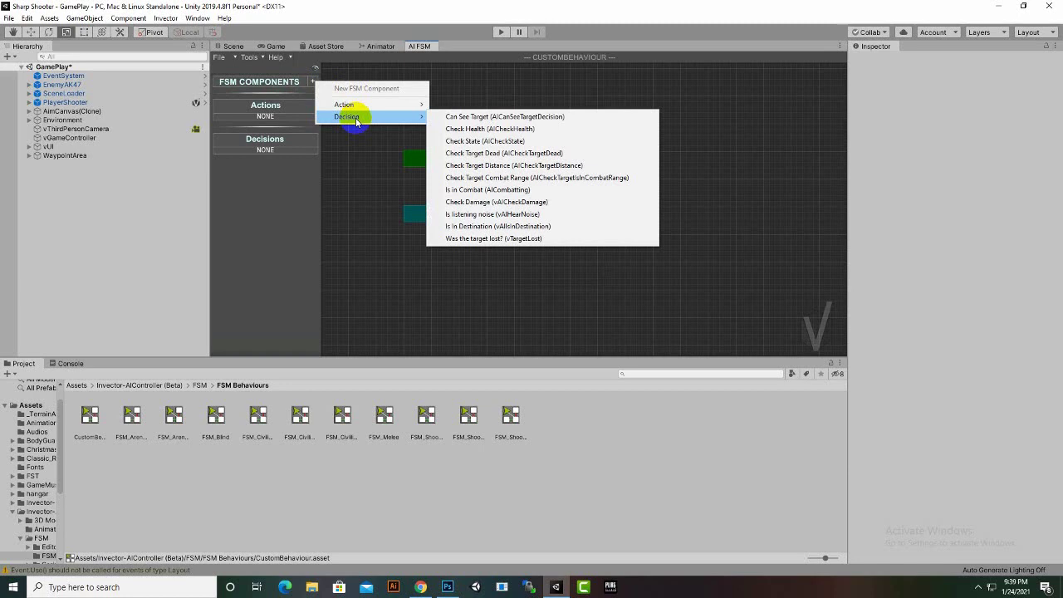
{"action": "left_click", "coordinate": [489, 81]}
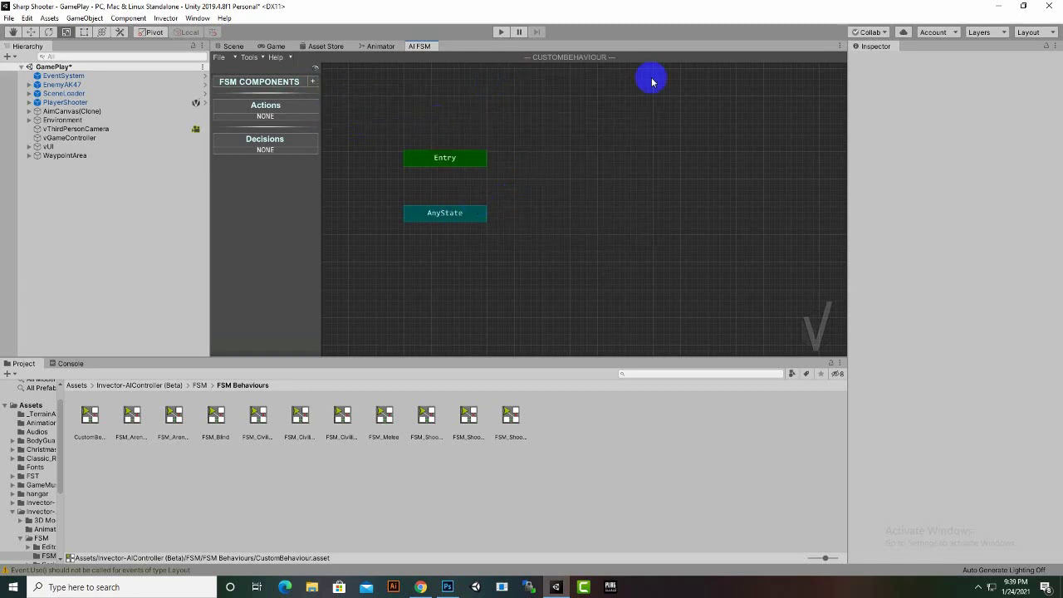
Step: Create a new node in the CustomBehaviour graph and place it beside the Entry node, in line with it
{"action": "right_click", "coordinate": [580, 174]}
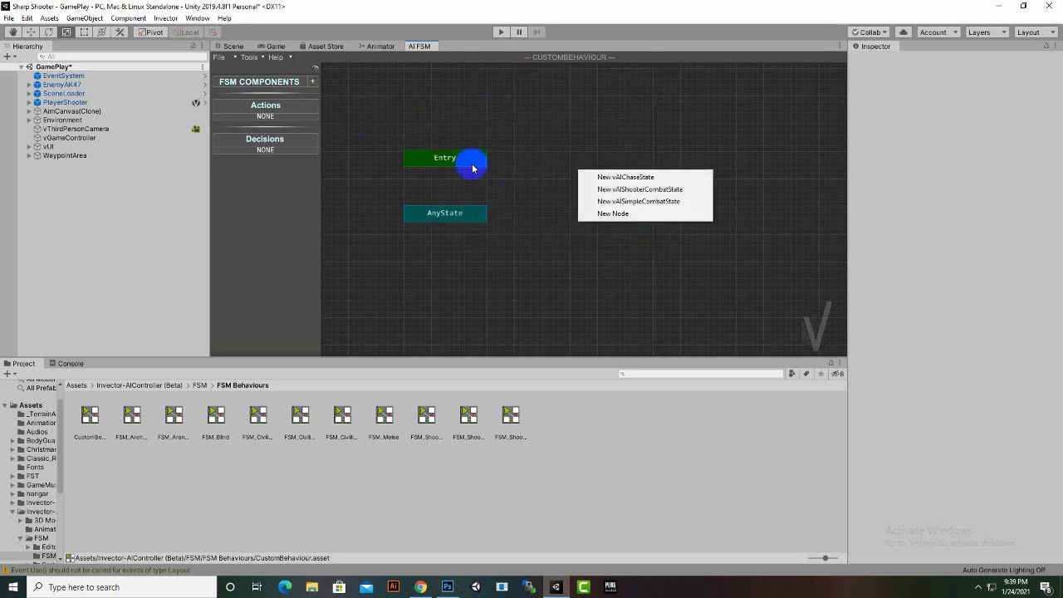
{"action": "left_click", "coordinate": [529, 130]}
{"action": "right_click", "coordinate": [530, 130]}
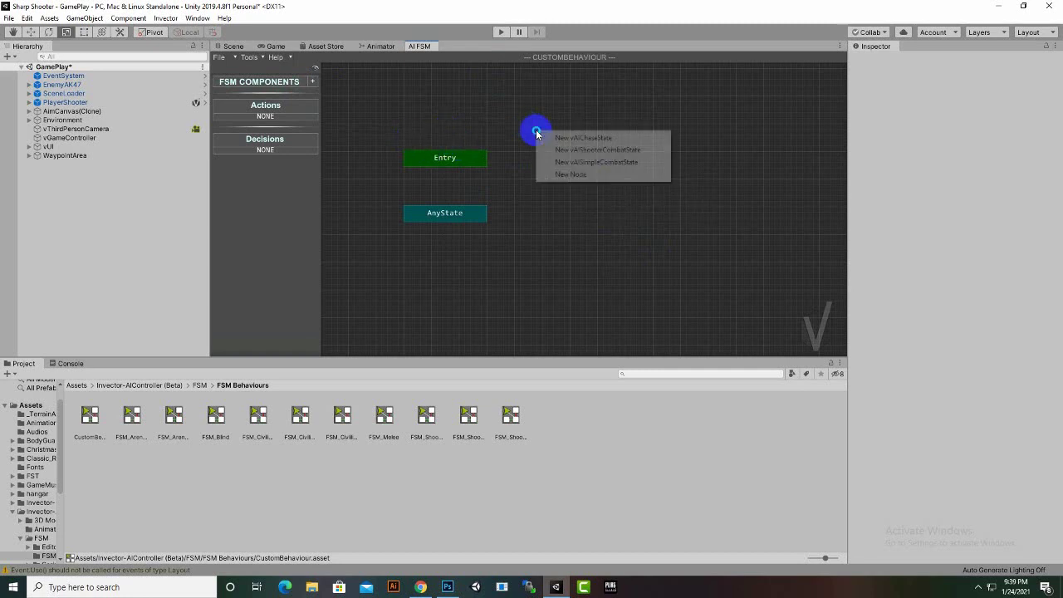
{"action": "left_click", "coordinate": [575, 206]}
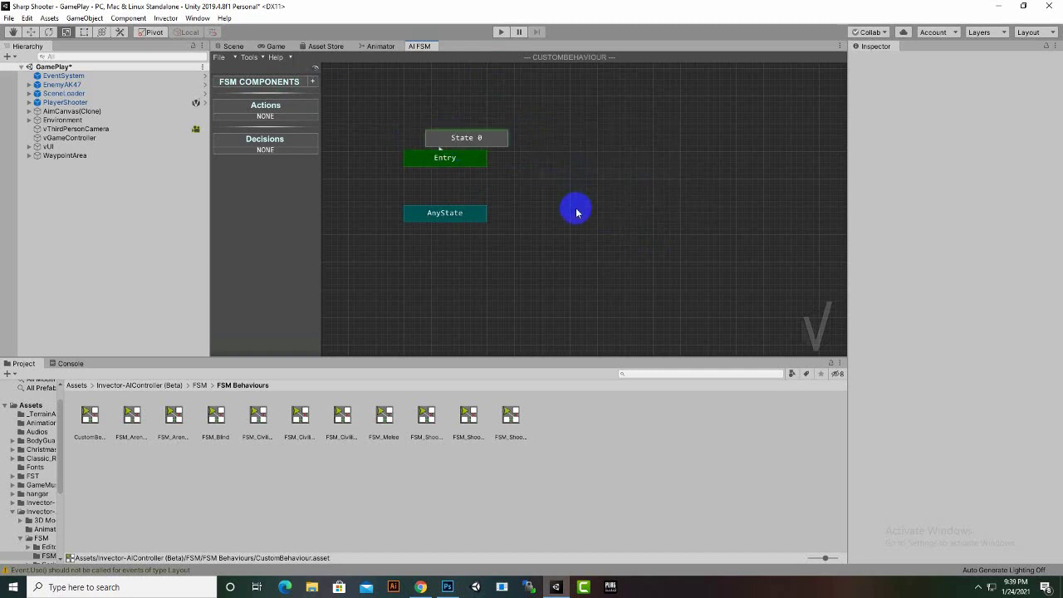
{"action": "left_click", "coordinate": [490, 142]}
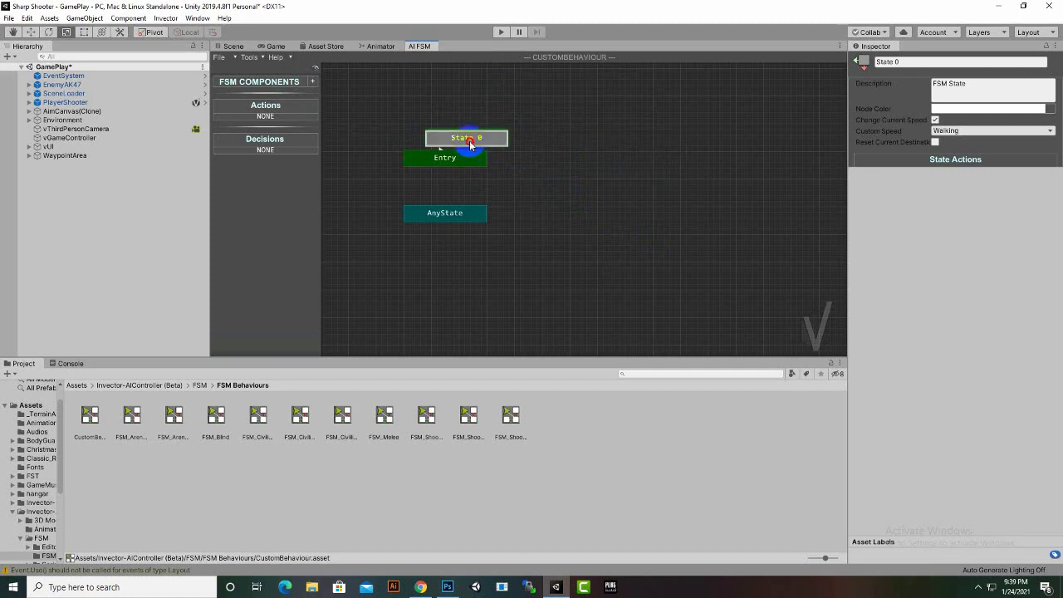
{"action": "left_click_drag", "start_coordinate": [468, 137], "coordinate": [616, 159]}
Step: Rename the new state as idle and change its description to "idle State"
{"action": "left_click", "coordinate": [920, 62]}
{"action": "left_click", "coordinate": [920, 62]}
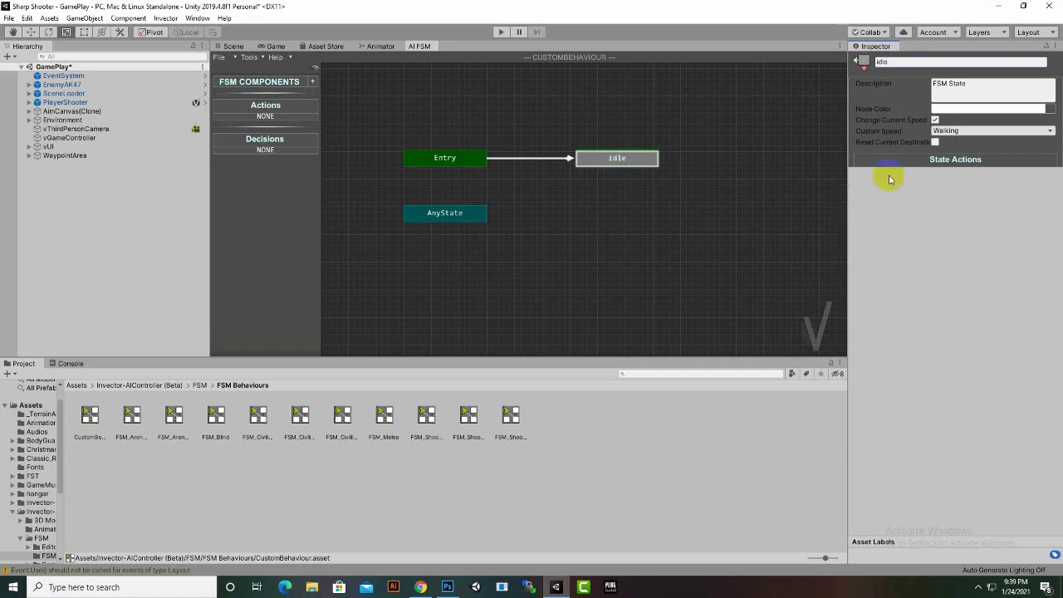
{"action": "left_click", "coordinate": [948, 85]}
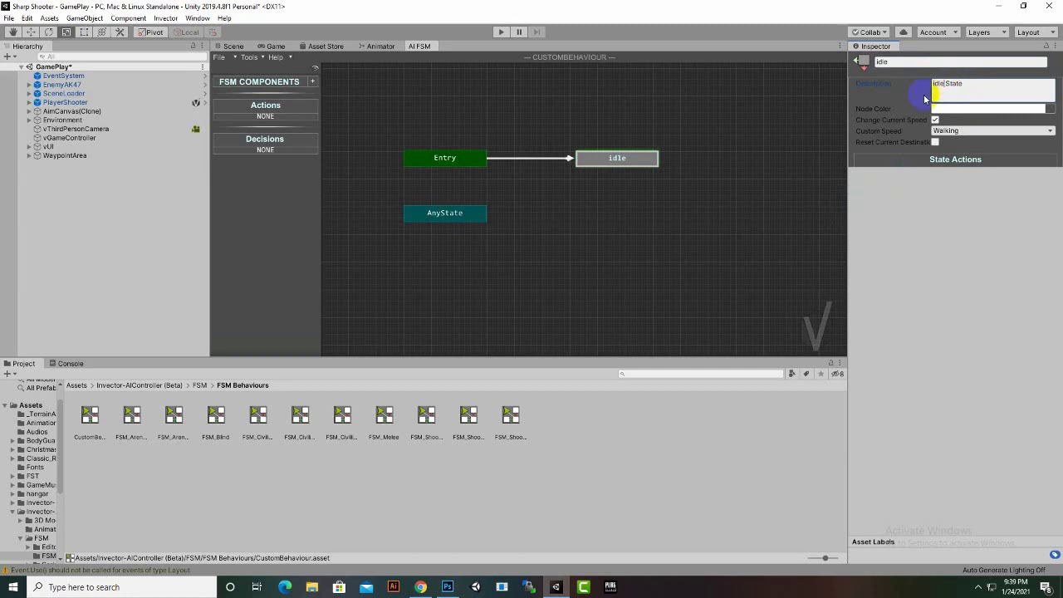
Step: Set the idle state's node color to blue, hexadecimal 1786FF
{"action": "left_click", "coordinate": [942, 109]}
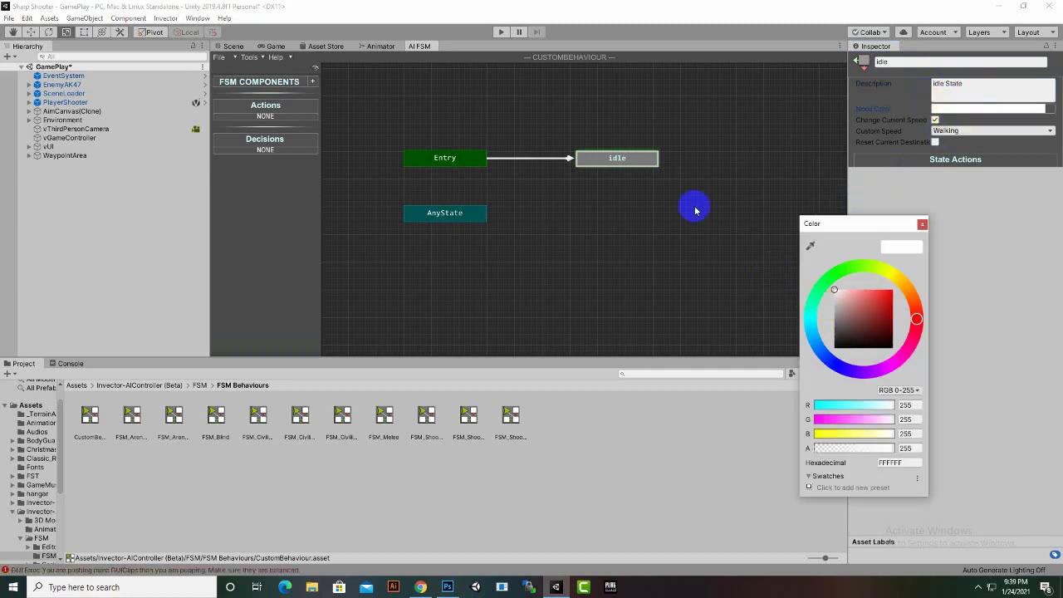
{"action": "left_click", "coordinate": [811, 320]}
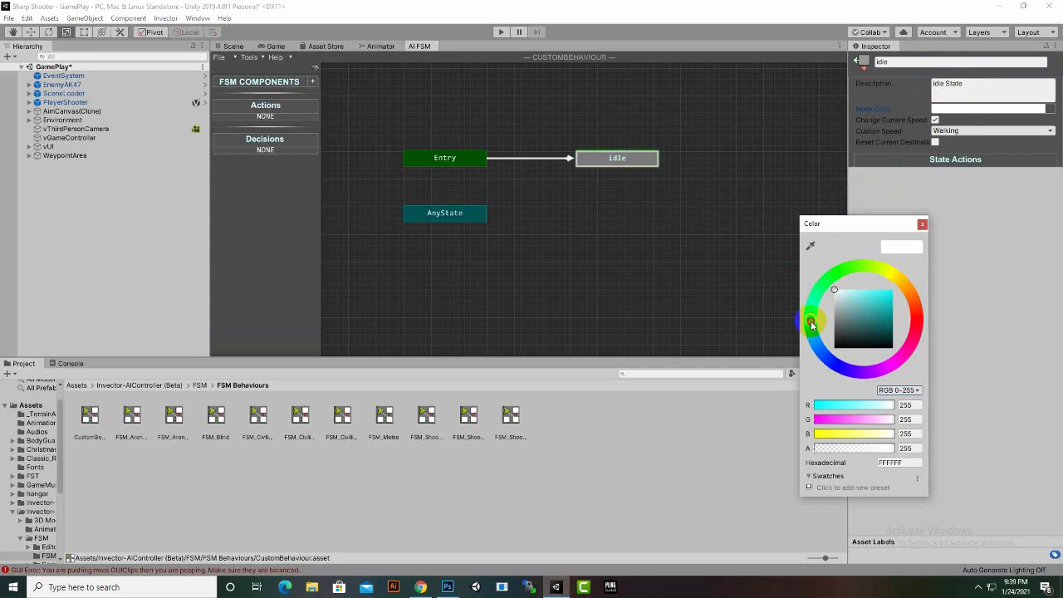
{"action": "left_click_drag", "start_coordinate": [811, 325], "coordinate": [821, 348]}
{"action": "left_click", "coordinate": [886, 292]}
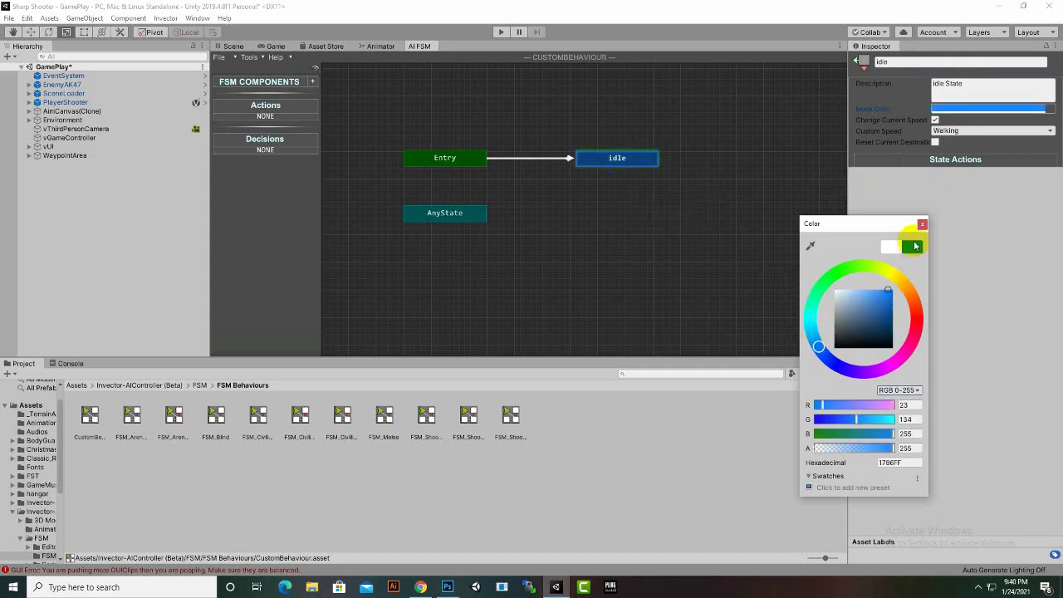
{"action": "left_click", "coordinate": [920, 225]}
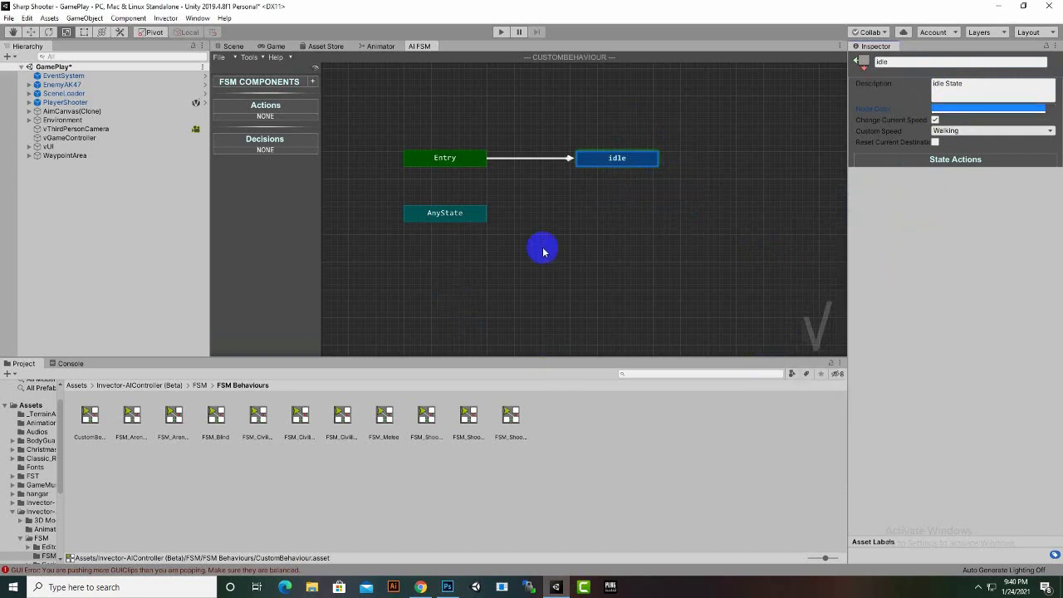
Step: Add a new transition to the idle state and try to extend its output into the empty graph area
{"action": "middle_click_drag", "start_coordinate": [667, 236], "coordinate": [584, 206]}
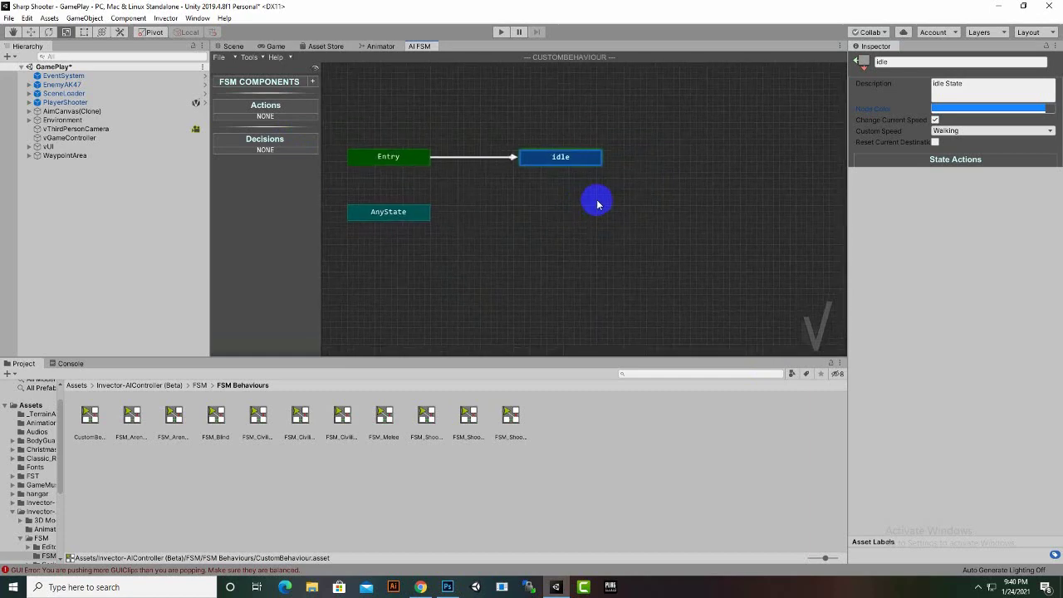
{"action": "right_click", "coordinate": [561, 158]}
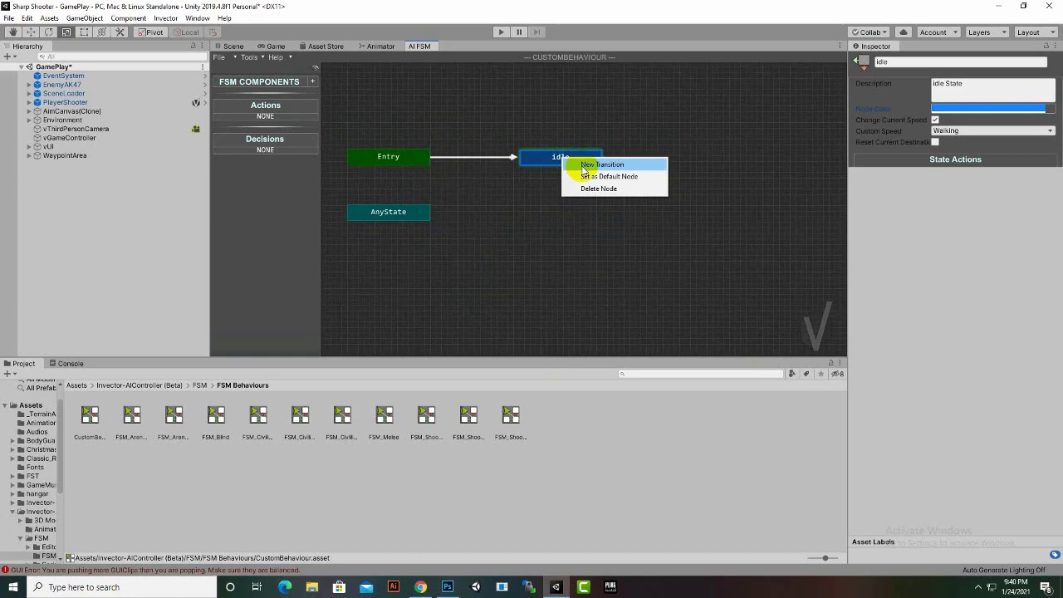
{"action": "left_click", "coordinate": [585, 167]}
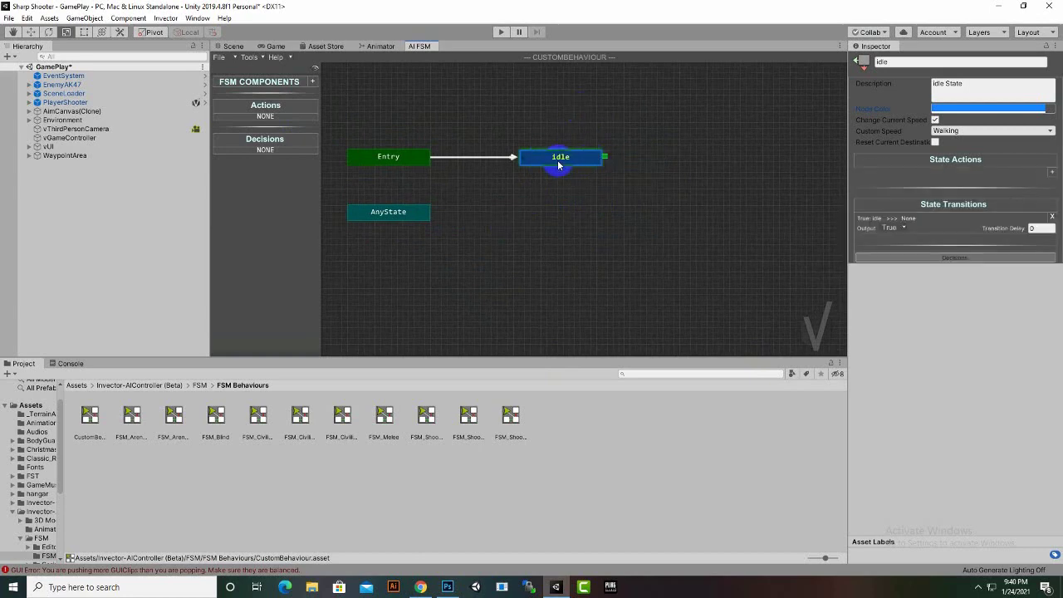
{"action": "left_click", "coordinate": [525, 162]}
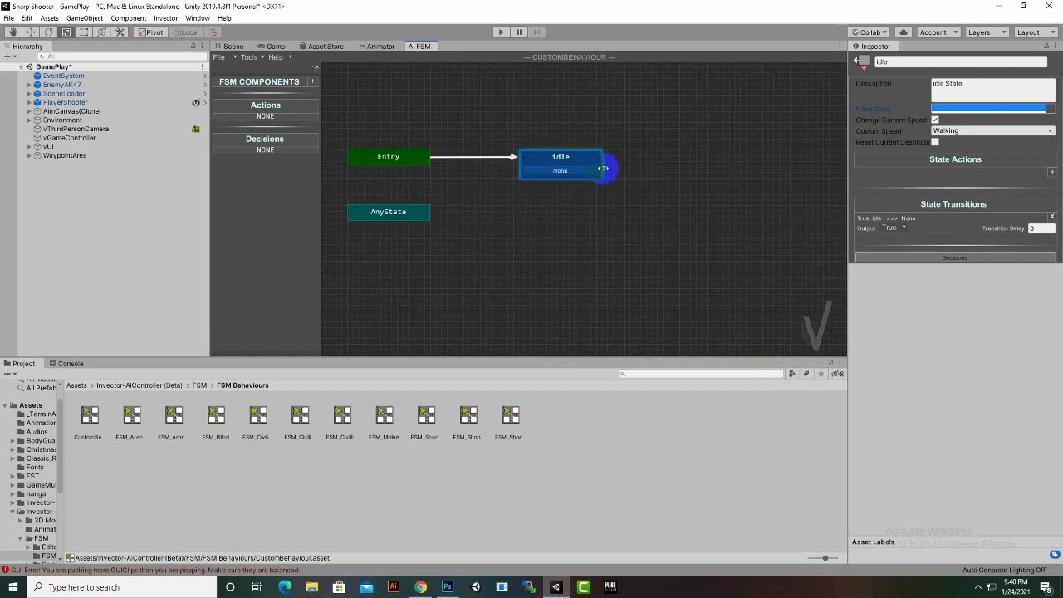
{"action": "left_click_drag", "start_coordinate": [605, 166], "coordinate": [721, 238]}
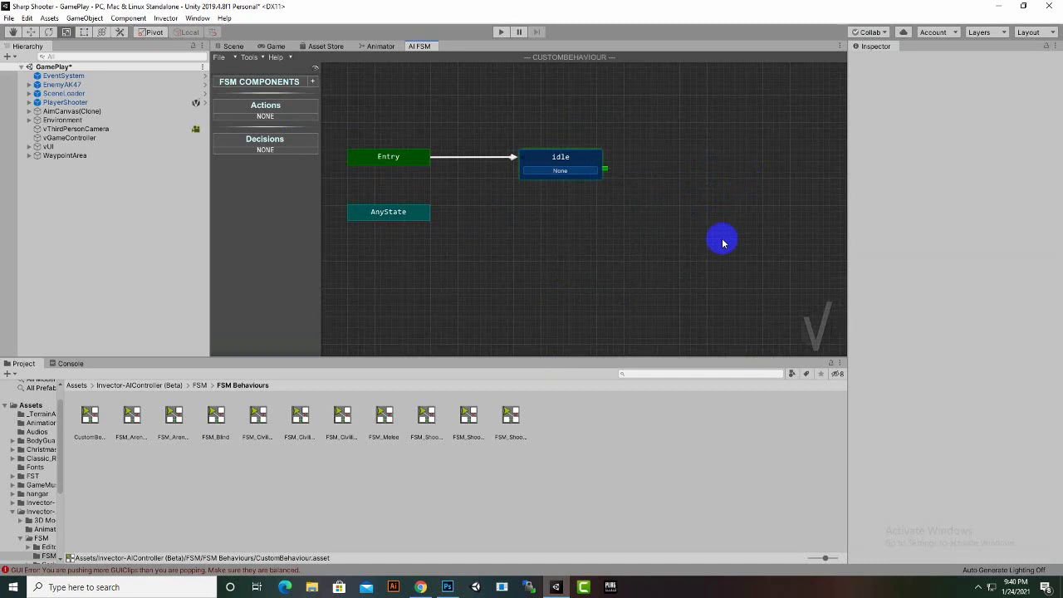
Step: Remove the unconnected transition from the idle state
{"action": "left_click", "coordinate": [567, 175]}
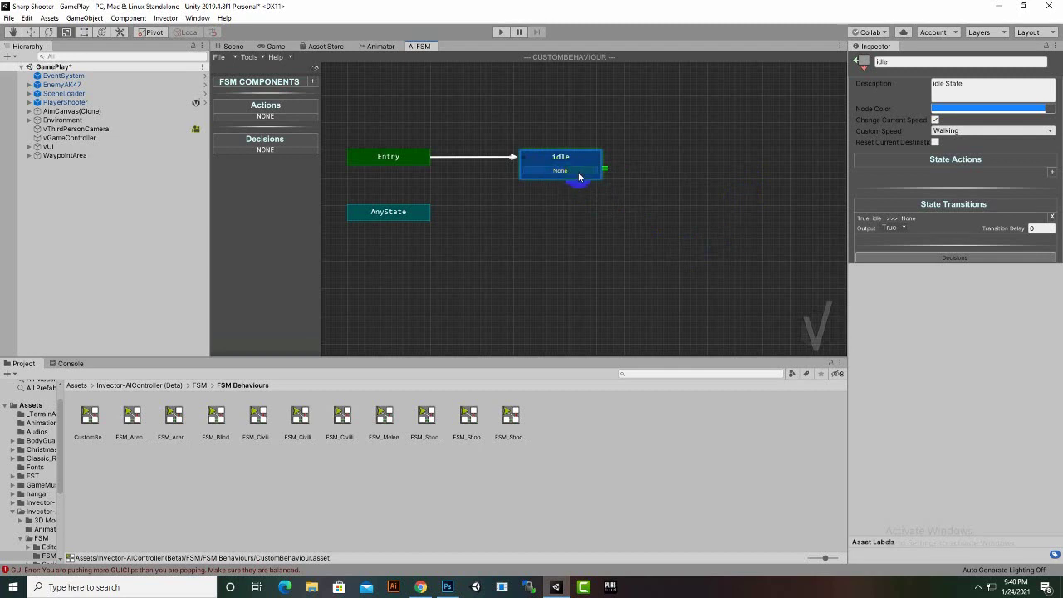
{"action": "right_click", "coordinate": [579, 177]}
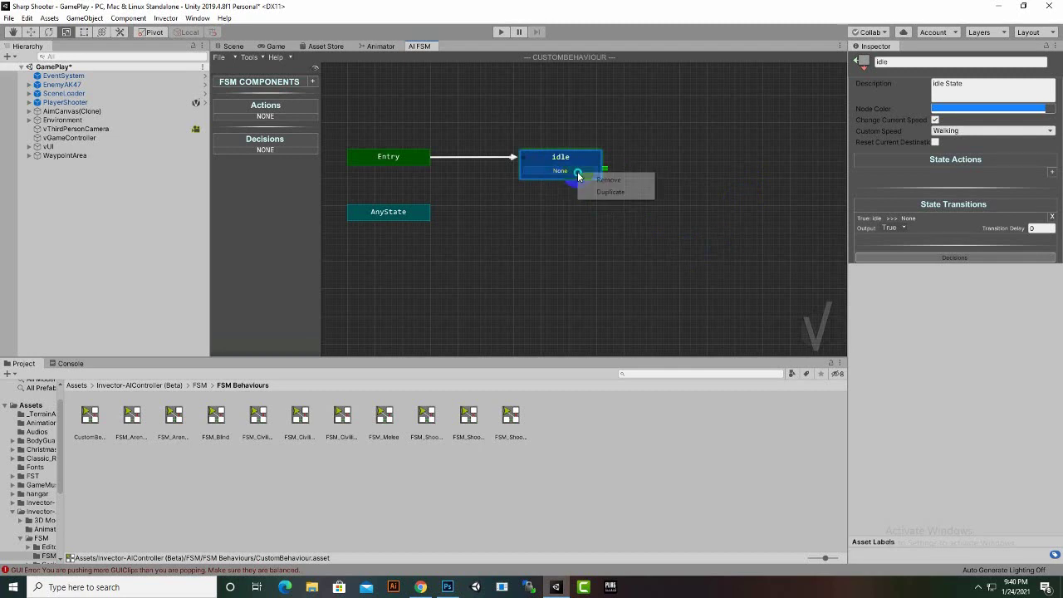
{"action": "left_click", "coordinate": [589, 176]}
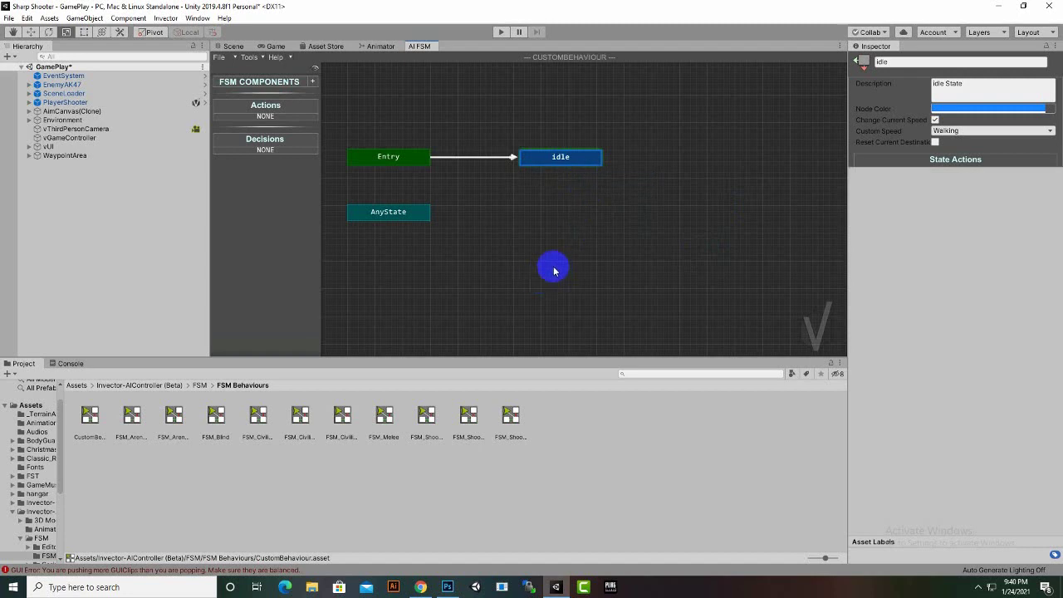
Step: Keep Change Current Speed enabled for the idle state and set its Custom Speed to Idle
{"action": "left_click", "coordinate": [935, 121]}
{"action": "left_click", "coordinate": [935, 120]}
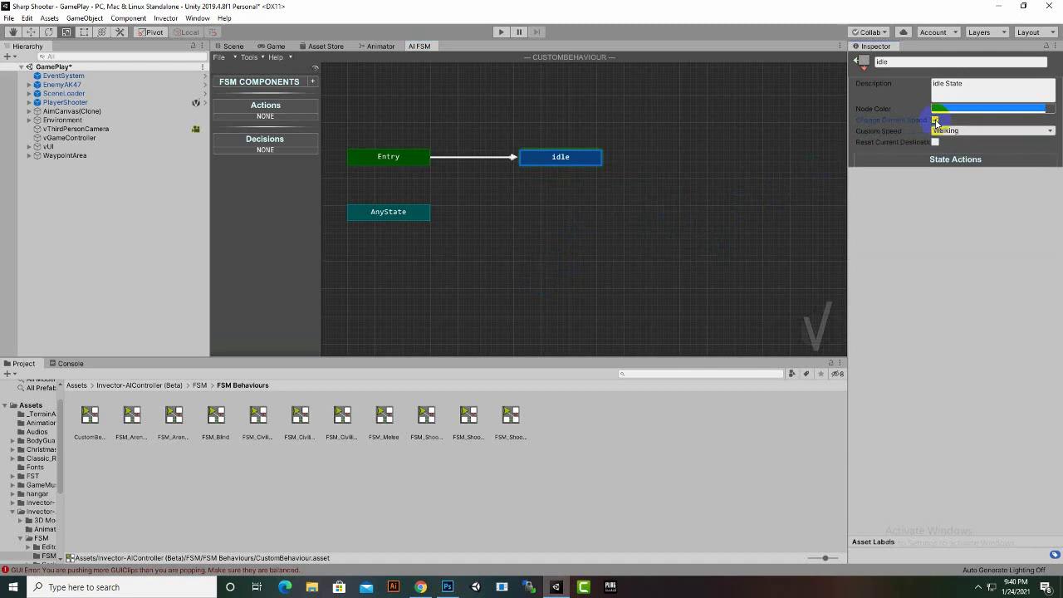
{"action": "left_click", "coordinate": [943, 132]}
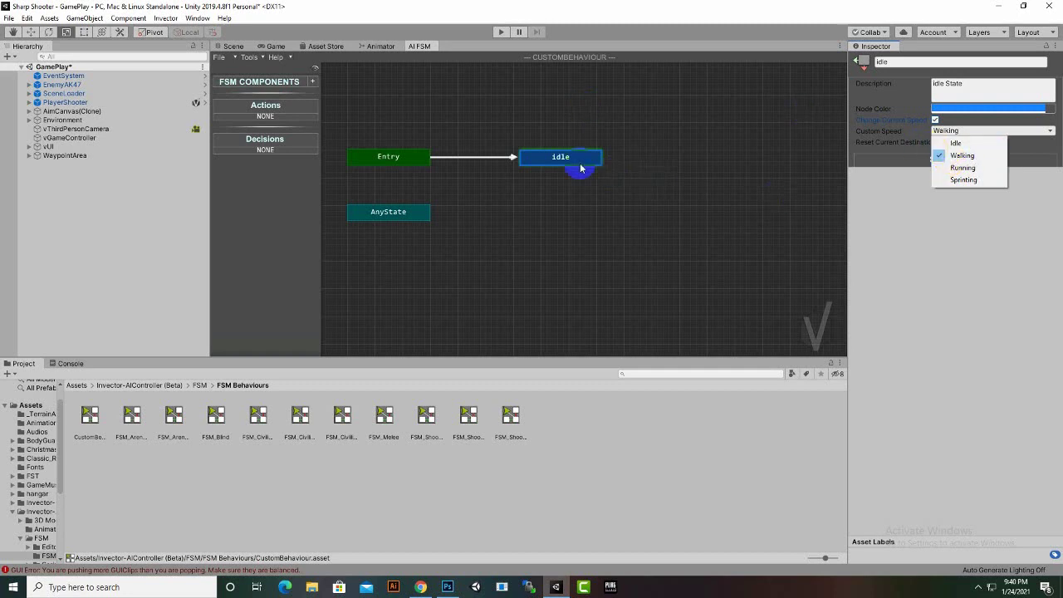
{"action": "left_click", "coordinate": [955, 143]}
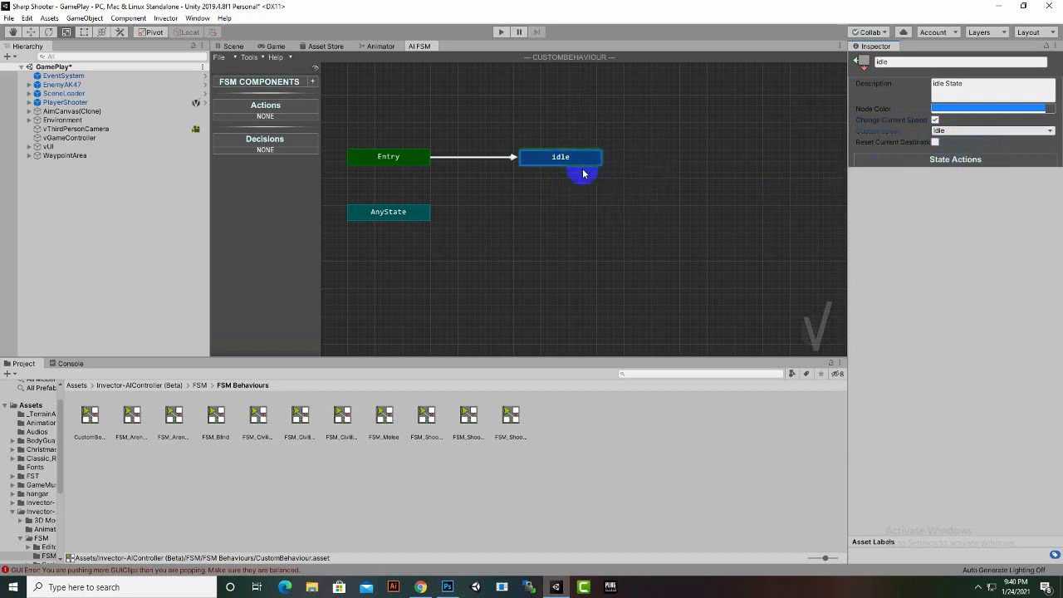
{"action": "left_click", "coordinate": [971, 131]}
{"action": "left_click", "coordinate": [706, 7]}
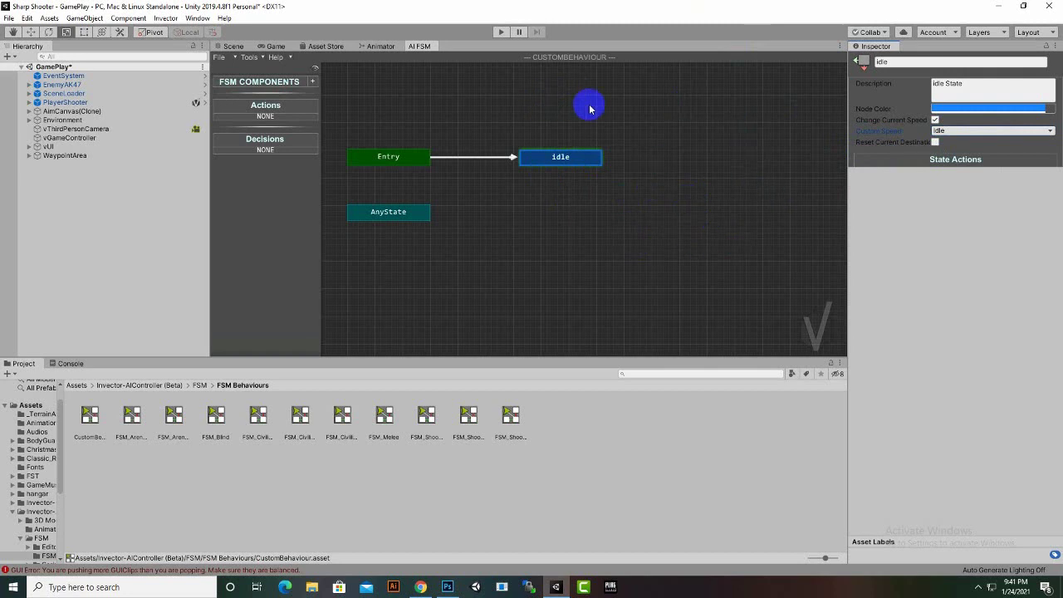
{"action": "left_click", "coordinate": [935, 142]}
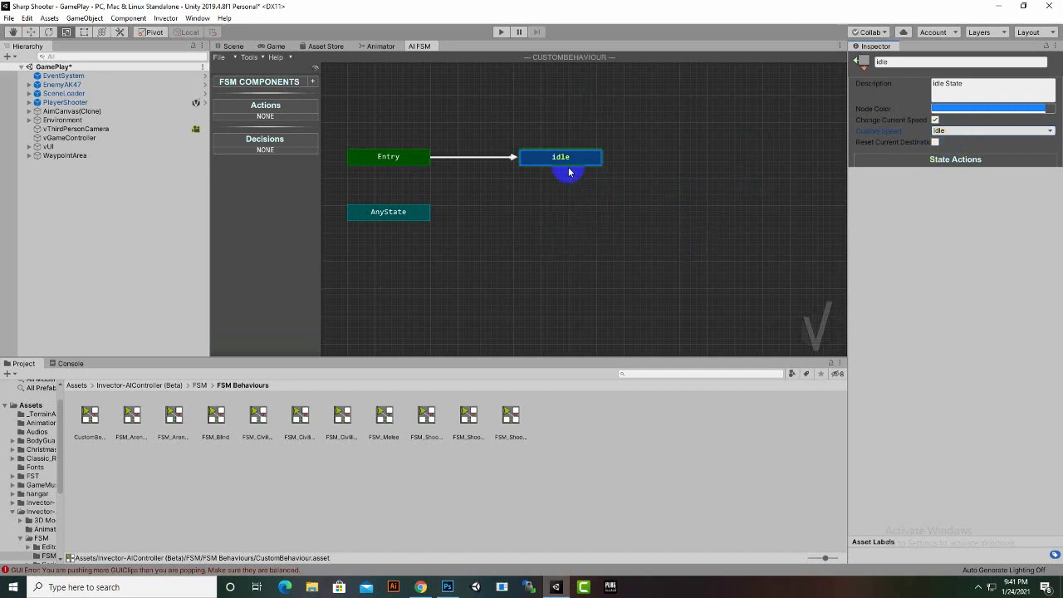
{"action": "left_click_drag", "start_coordinate": [564, 168], "coordinate": [577, 149]}
{"action": "left_click", "coordinate": [935, 142]}
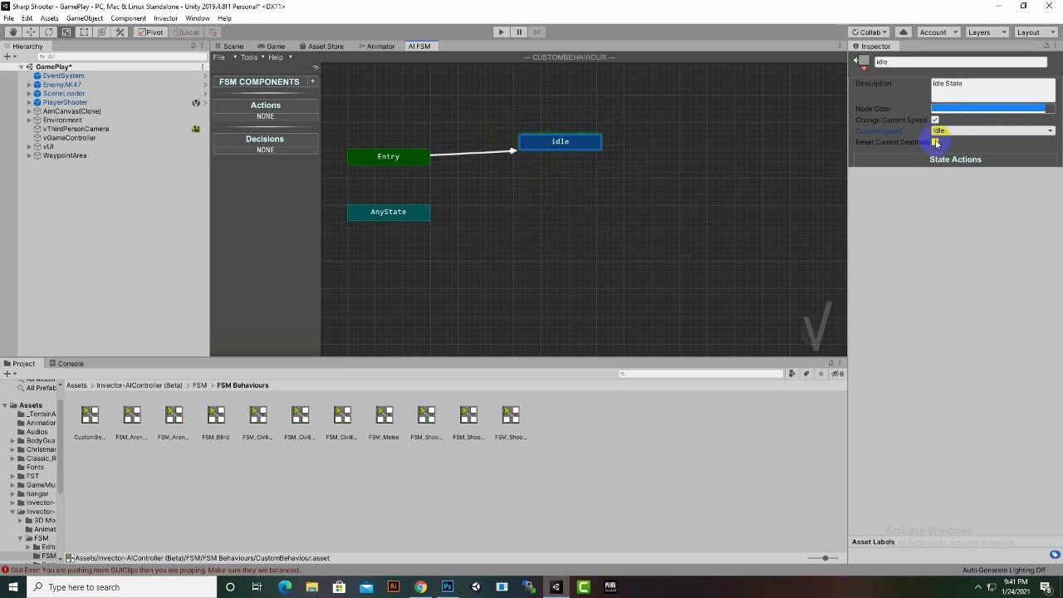
{"action": "left_click_drag", "start_coordinate": [538, 142], "coordinate": [534, 153]}
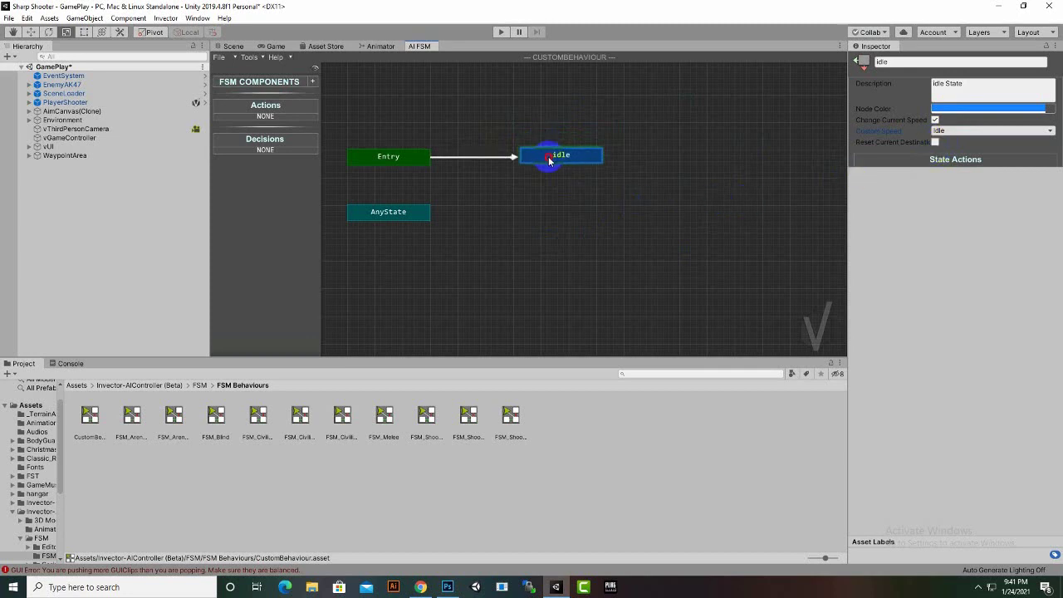
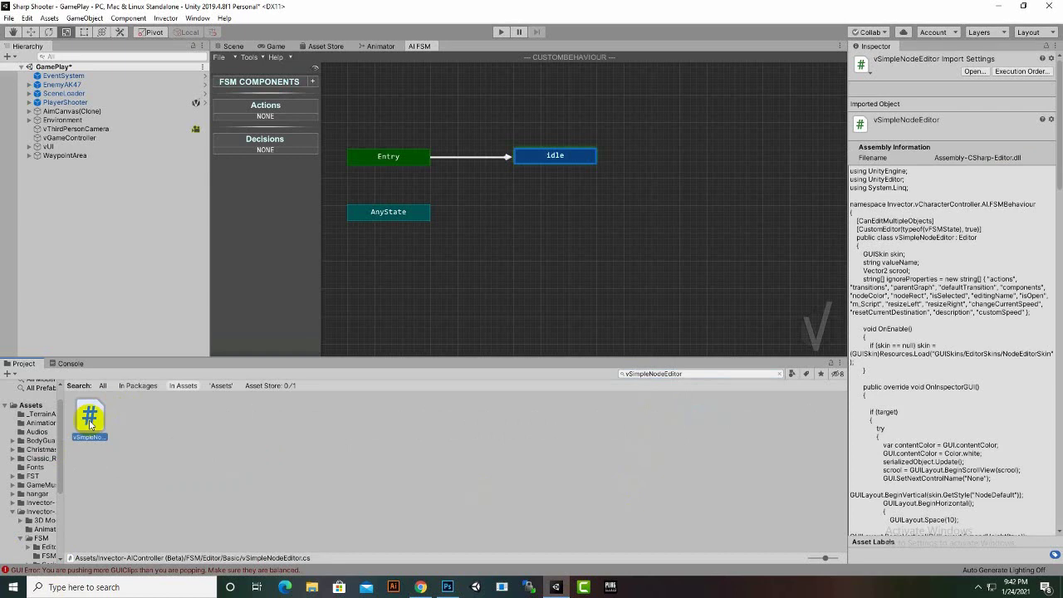
Step: Open the vSimpleNodeEditor script for editing and, in Chrome, copy the code line GUILayout.Space(20); from the noted fix instruction
{"action": "double_click", "coordinate": [90, 423]}
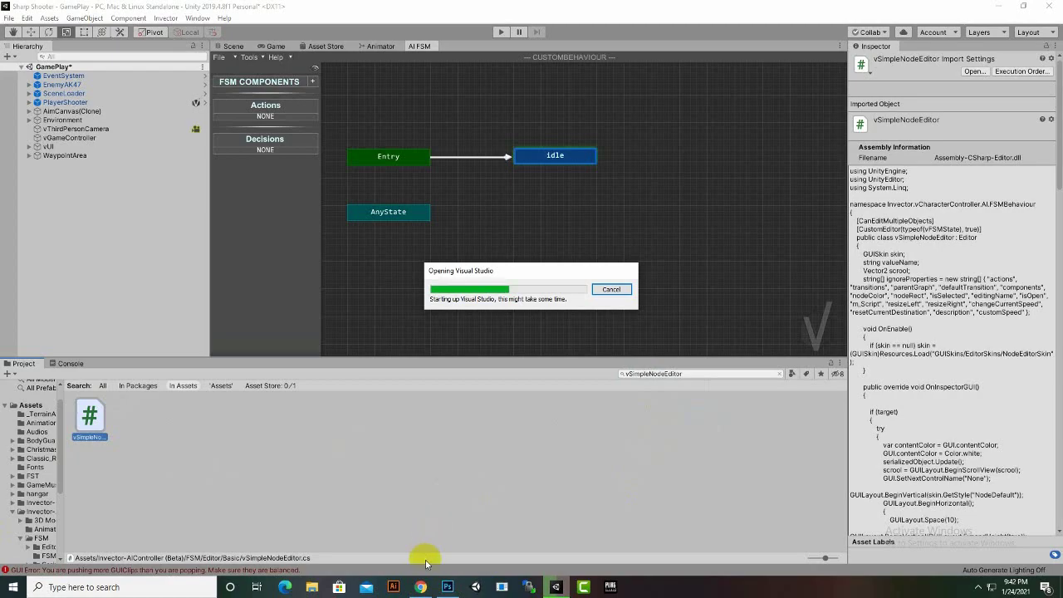
{"action": "left_click", "coordinate": [421, 586]}
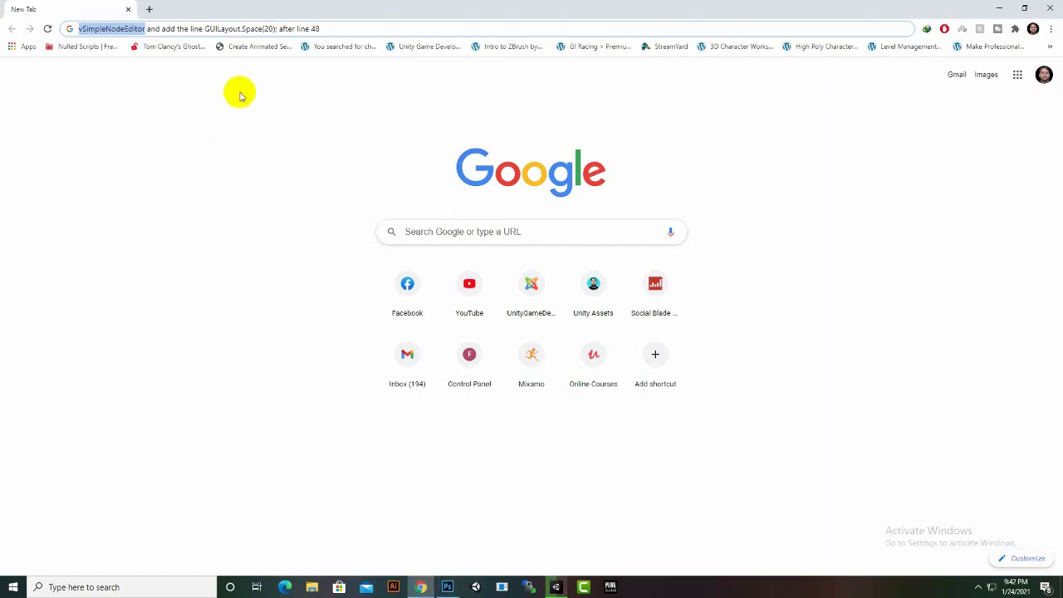
{"action": "left_click", "coordinate": [315, 29]}
{"action": "left_click", "coordinate": [274, 29]}
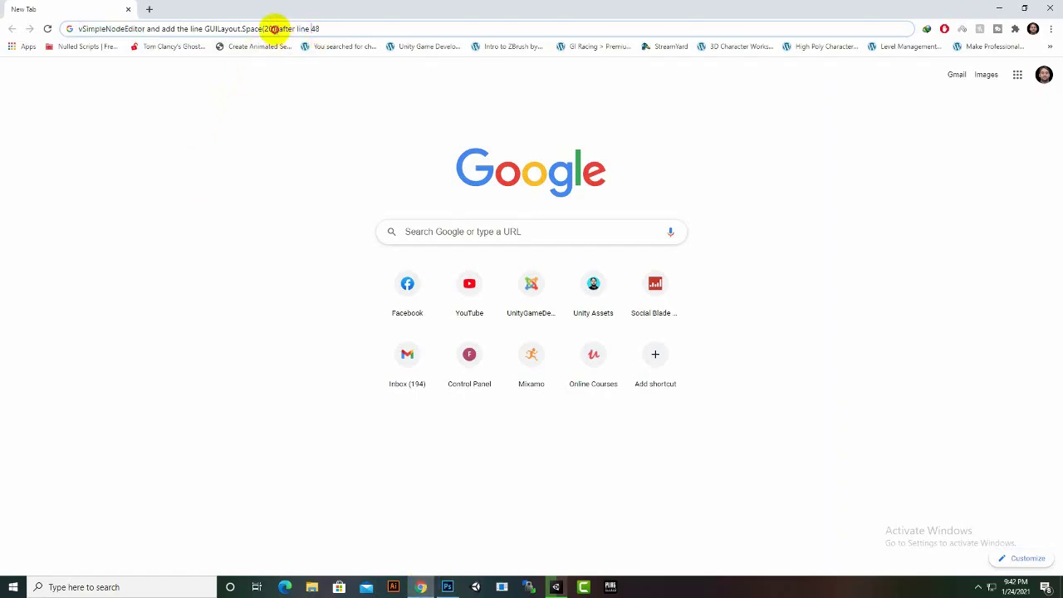
{"action": "left_click_drag", "start_coordinate": [276, 28], "coordinate": [205, 29]}
{"action": "right_click", "coordinate": [224, 28]}
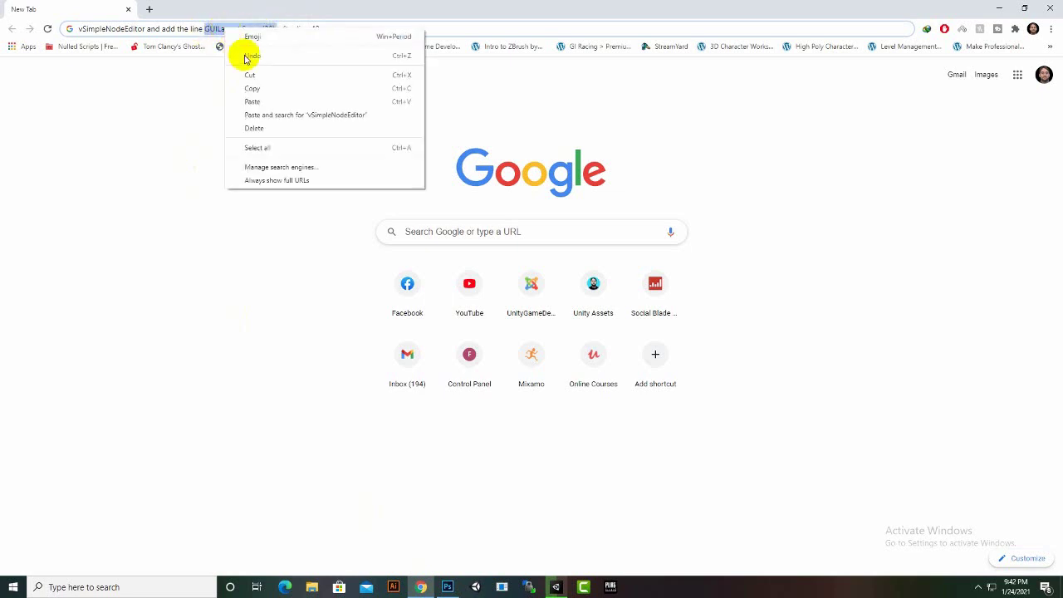
{"action": "left_click", "coordinate": [253, 86]}
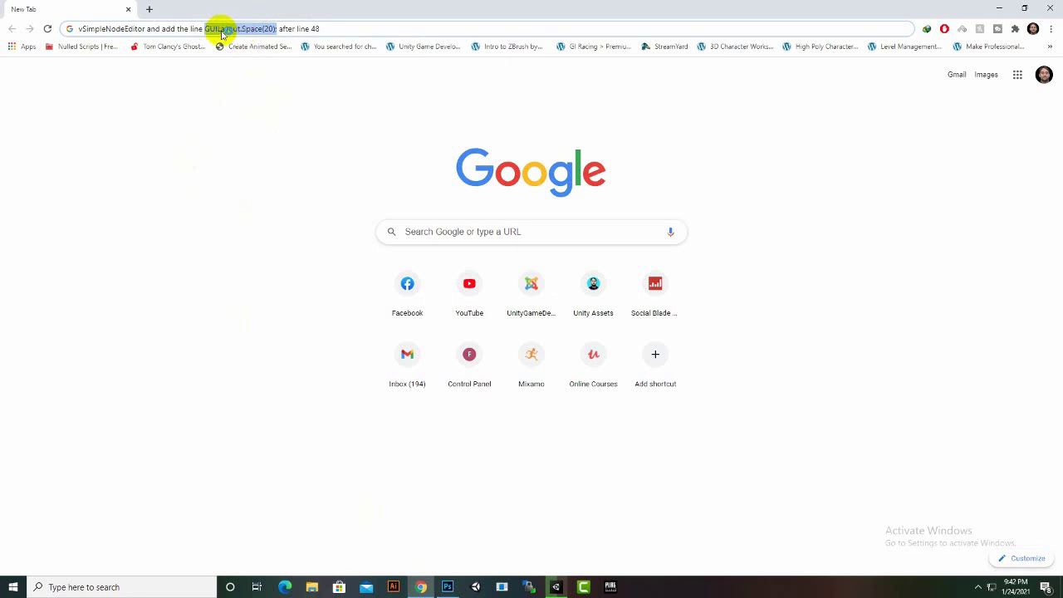
{"action": "right_click", "coordinate": [268, 35]}
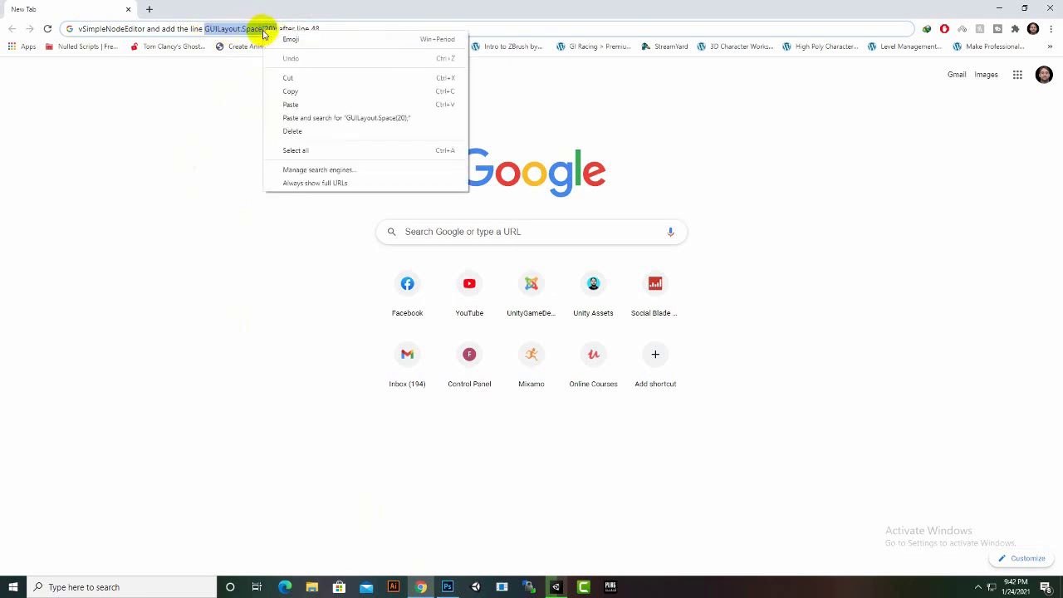
{"action": "left_click", "coordinate": [290, 90]}
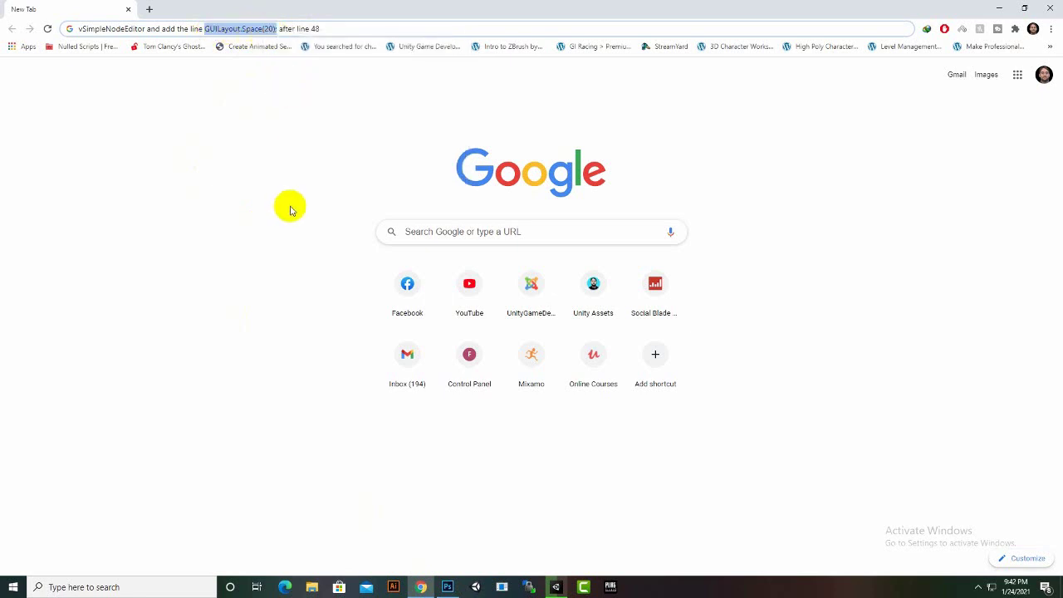
{"action": "right_click", "coordinate": [222, 29]}
{"action": "left_click", "coordinate": [247, 88]}
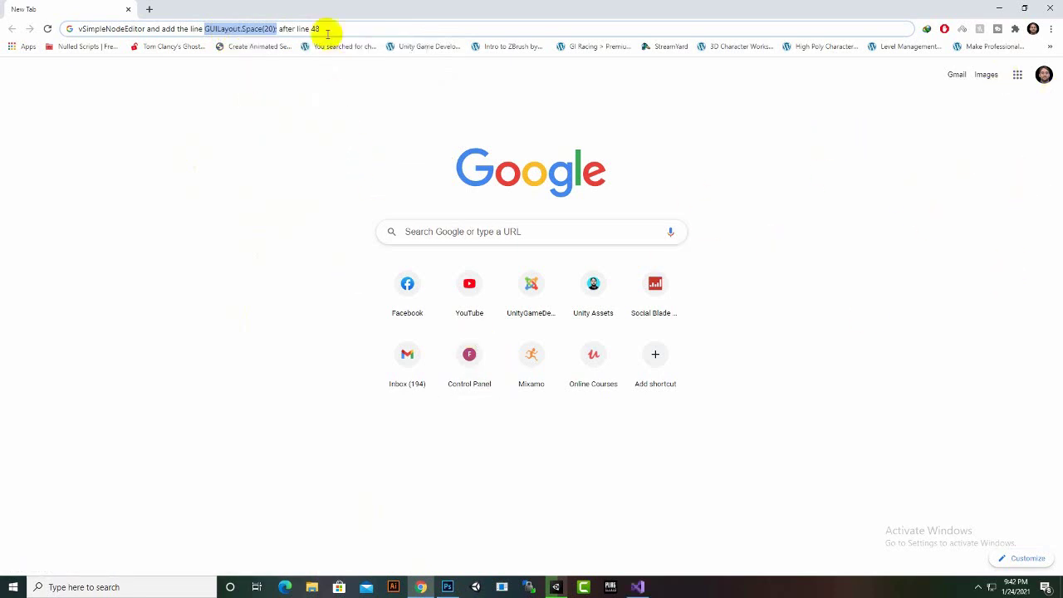
{"action": "left_click", "coordinate": [999, 8]}
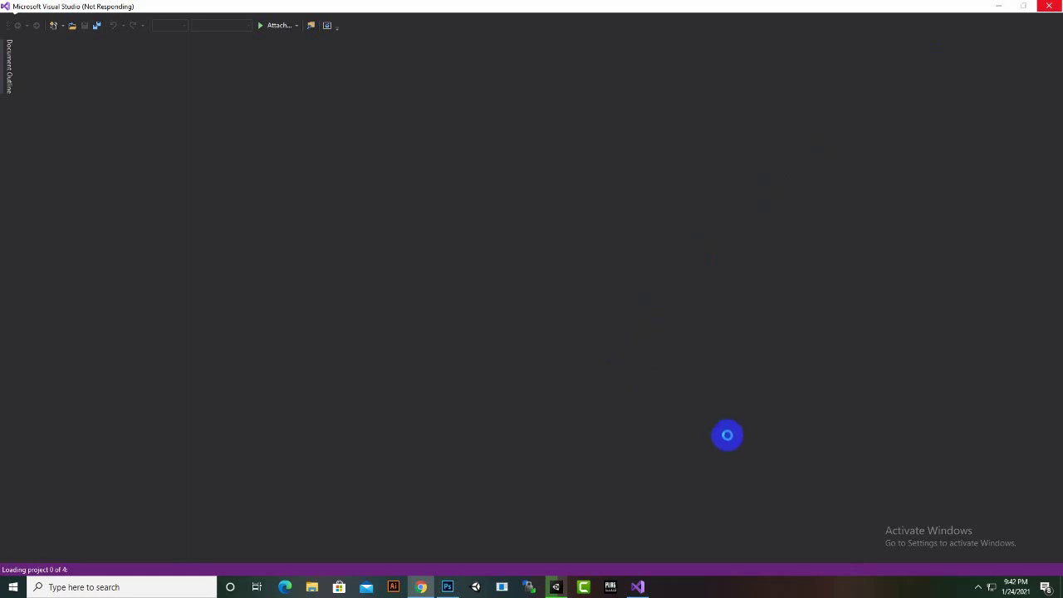
Step: In Visual Studio, insert GUILayout.Space(20); on a new line after line 48, below GUILayout.FlexibleSpace();, and save the script
{"action": "left_click", "coordinate": [977, 586]}
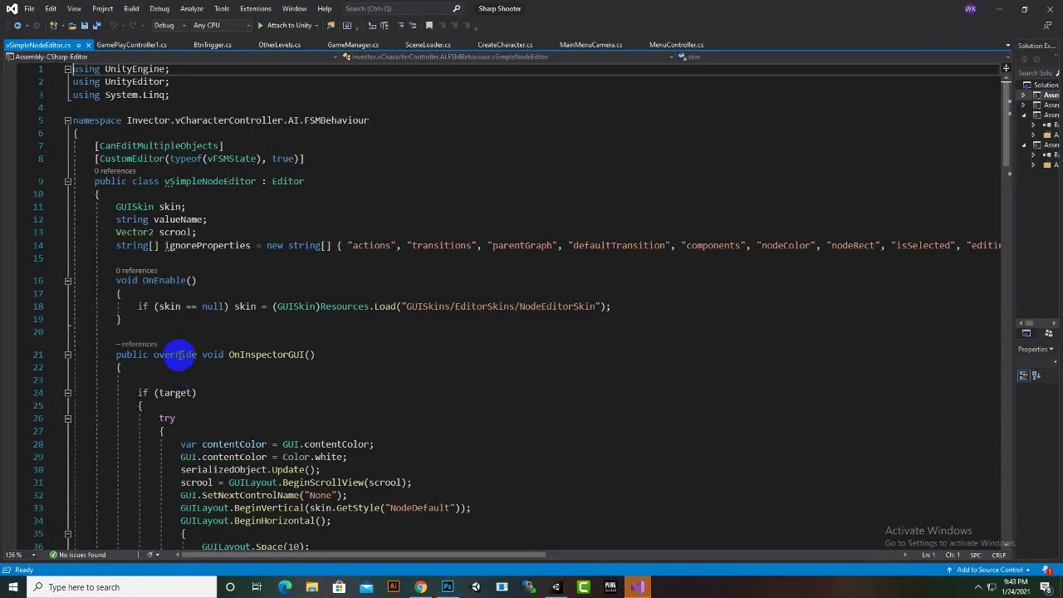
{"action": "left_click", "coordinate": [181, 355]}
{"action": "scroll", "coordinate": [232, 392], "scroll_direction": "down", "scroll_amount": 5}
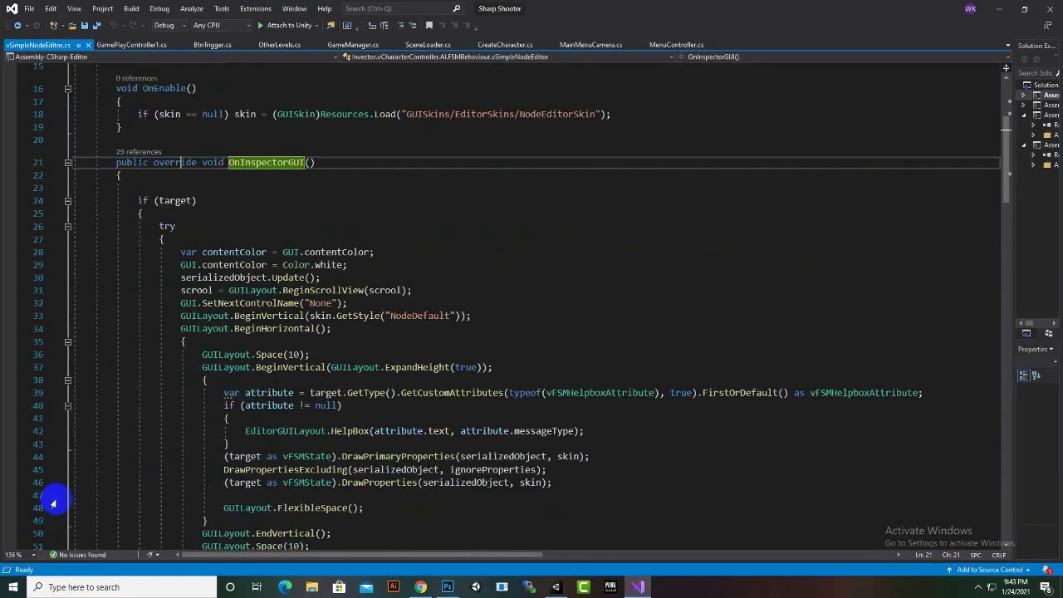
{"action": "left_click", "coordinate": [251, 508]}
{"action": "scroll", "coordinate": [233, 475], "scroll_direction": "down", "scroll_amount": 2}
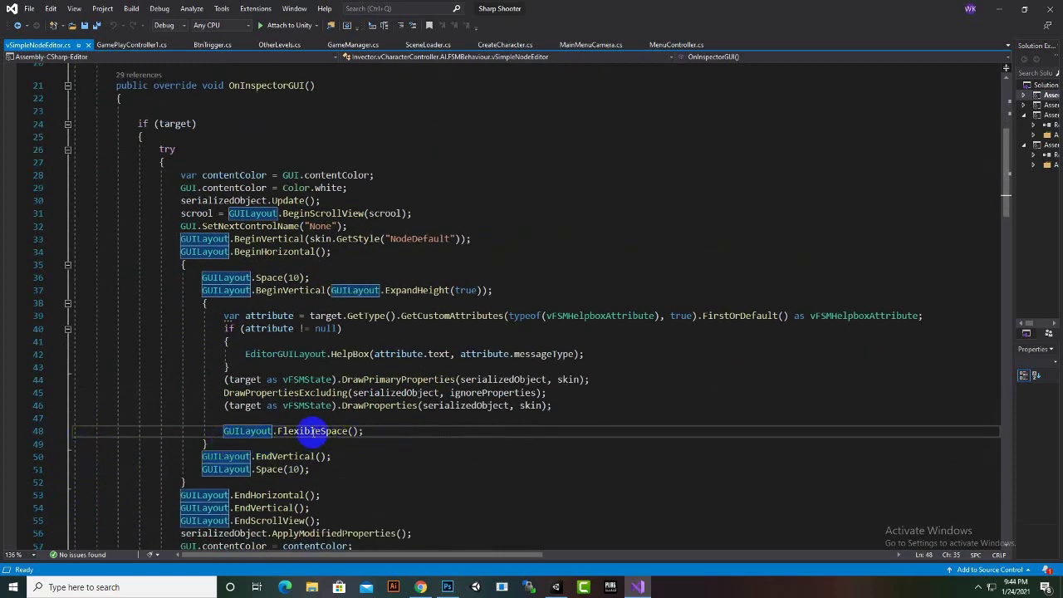
{"action": "left_click", "coordinate": [382, 429]}
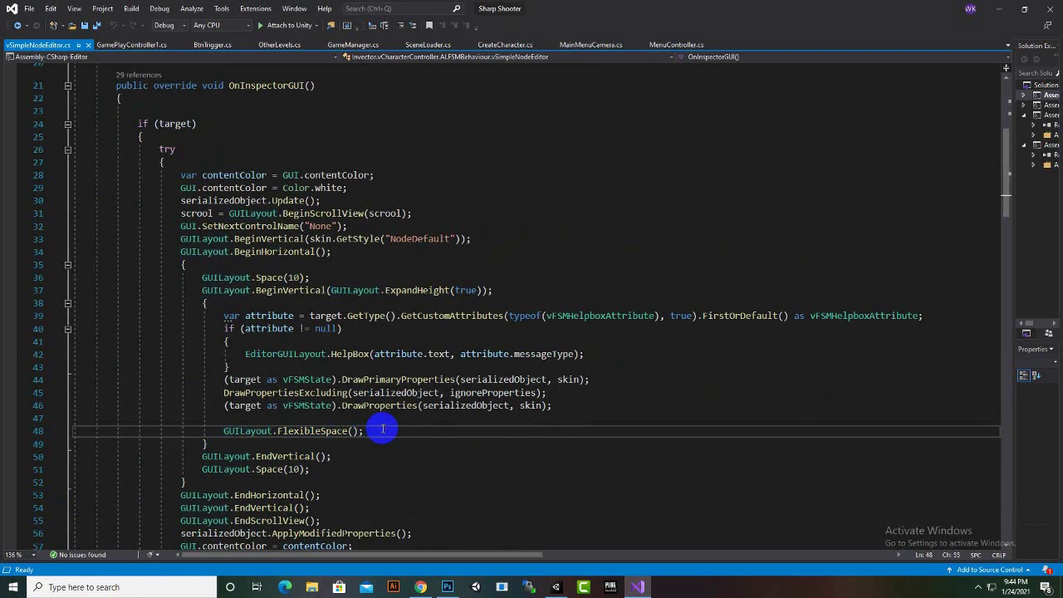
{"action": "key", "text": "Return"}
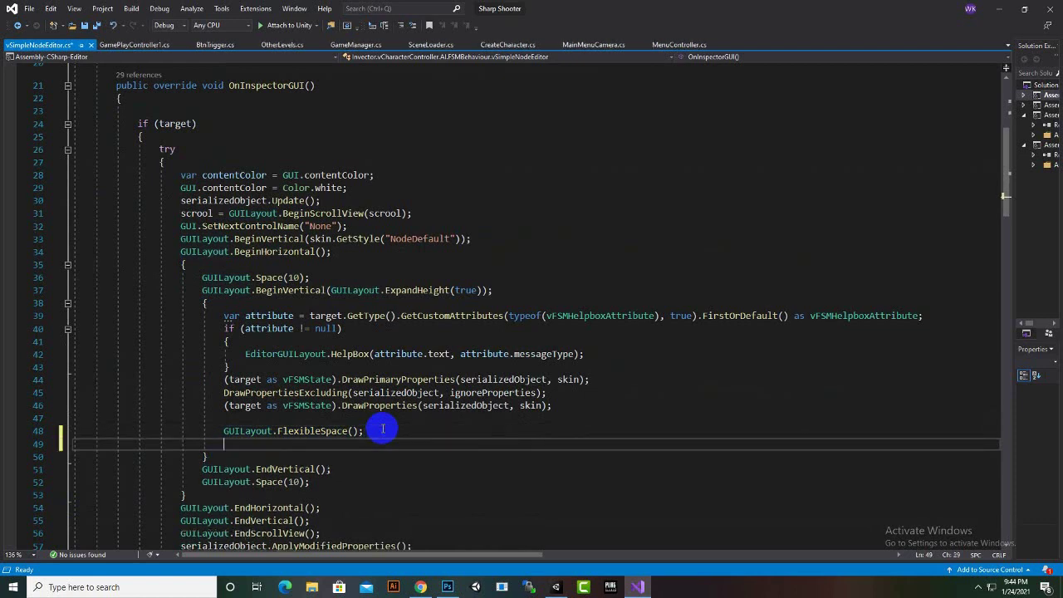
{"action": "type", "text": "GUILayout.Space(20);"}
{"action": "key", "text": "ctrl+s"}
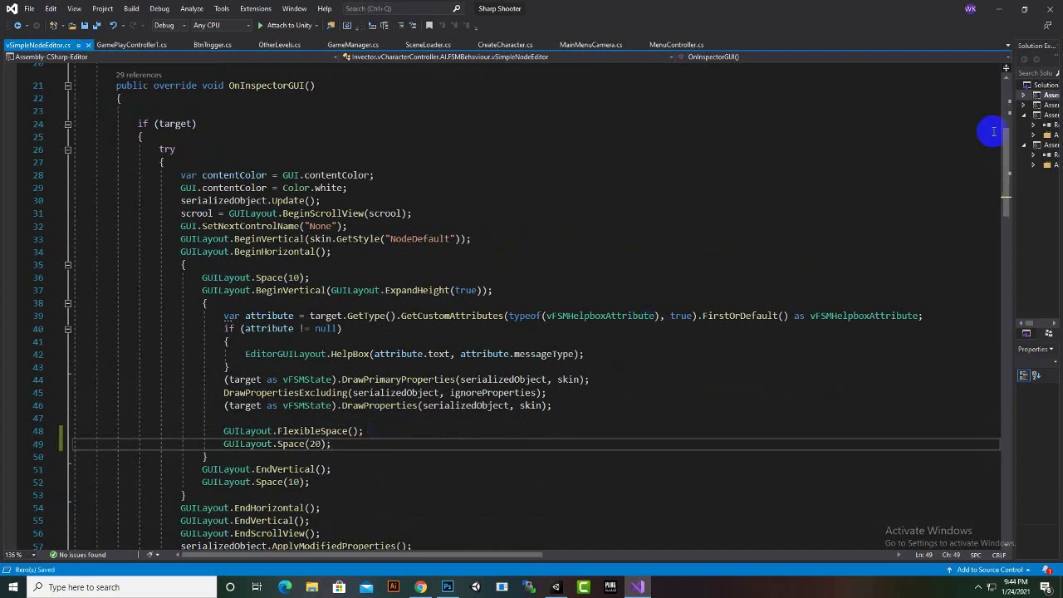
Step: Return to Unity, select the idle state to check its inspector properties, and examine the Entry state's role and link to idle
{"action": "left_click", "coordinate": [1010, 10]}
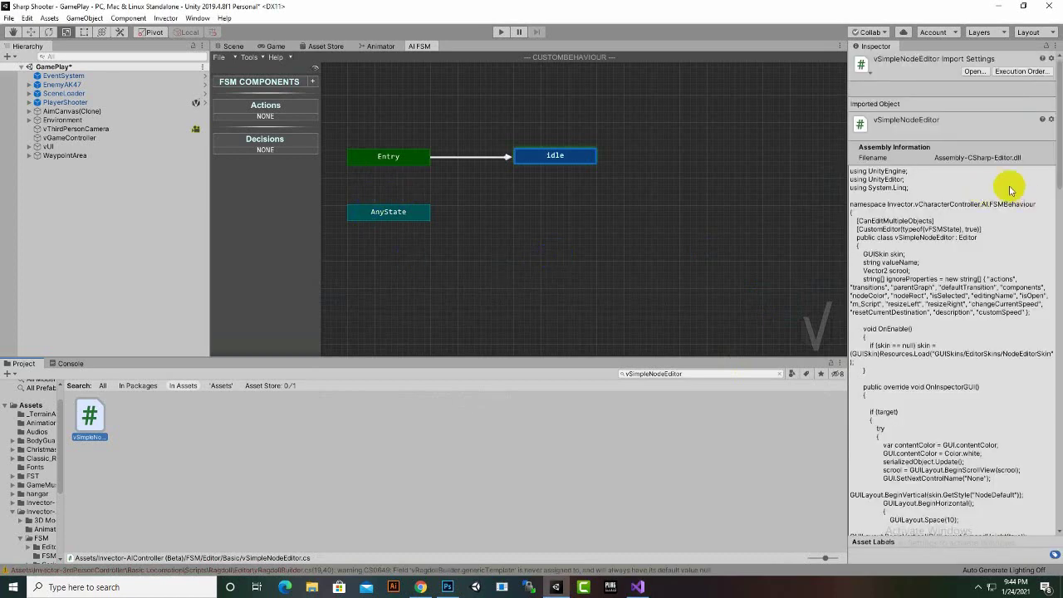
{"action": "scroll", "coordinate": [951, 171], "scroll_direction": "down", "scroll_amount": 5}
{"action": "scroll", "coordinate": [946, 171], "scroll_direction": "up", "scroll_amount": 5}
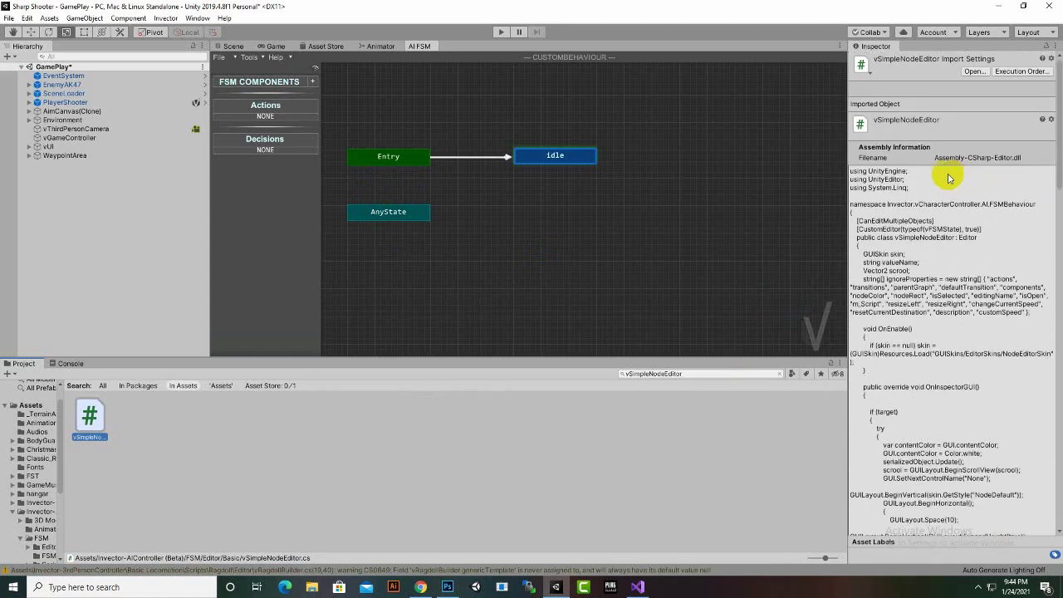
{"action": "left_click", "coordinate": [584, 163]}
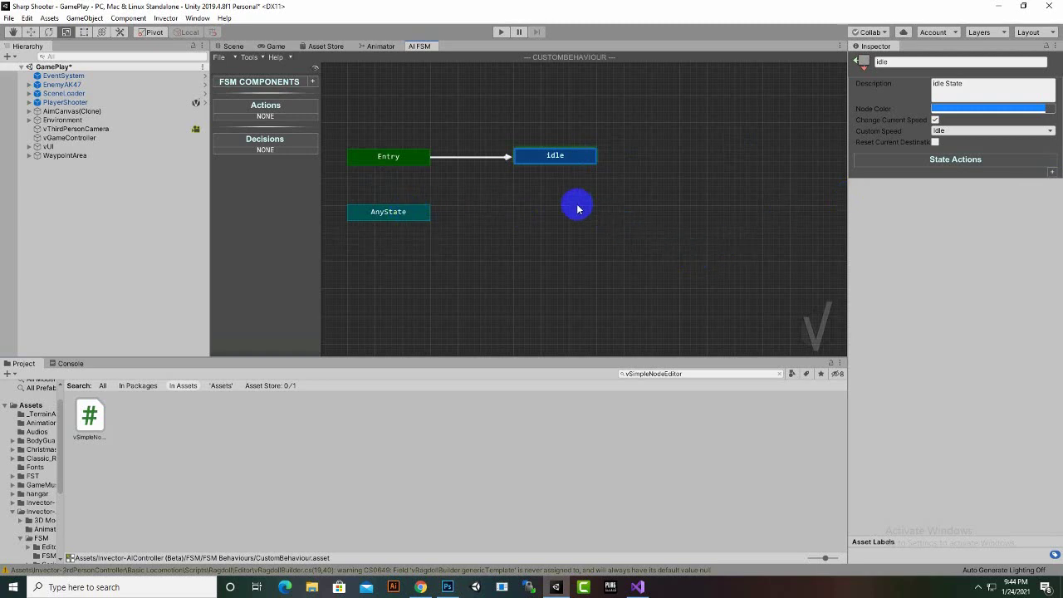
{"action": "mouse_move", "coordinate": [569, 230]}
{"action": "middle_mouse_down"}
{"action": "mouse_move", "coordinate": [542, 234]}
{"action": "mouse_move", "coordinate": [581, 247]}
{"action": "middle_mouse_up"}
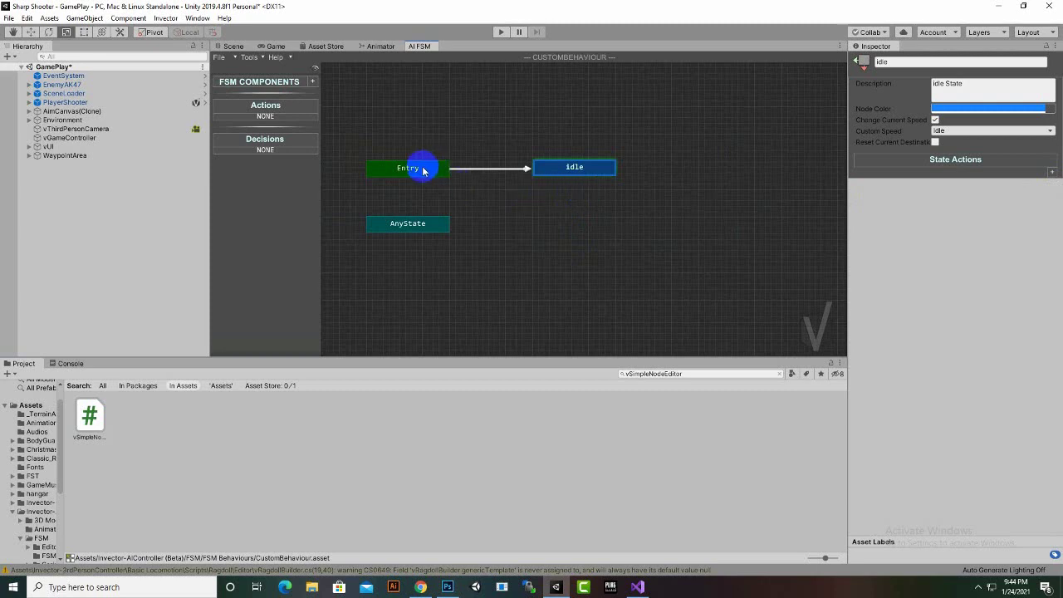
{"action": "mouse_move", "coordinate": [423, 170]}
{"action": "mouse_move", "coordinate": [596, 177]}
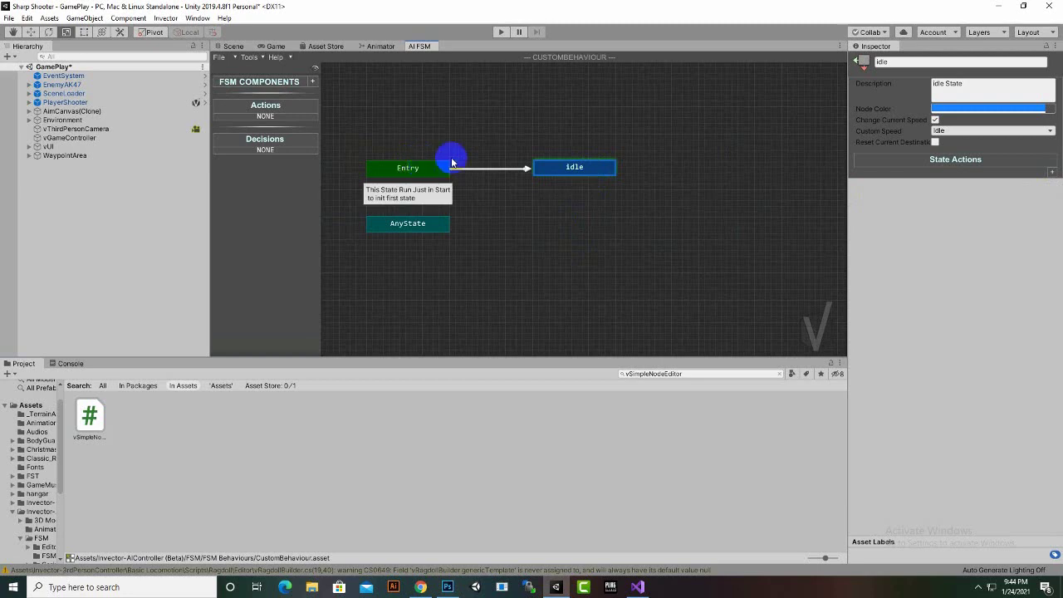
Step: Add the Patrol (vPatrolAction) action to the FSM components and look over its settings
{"action": "middle_click_drag", "start_coordinate": [496, 212], "coordinate": [468, 194]}
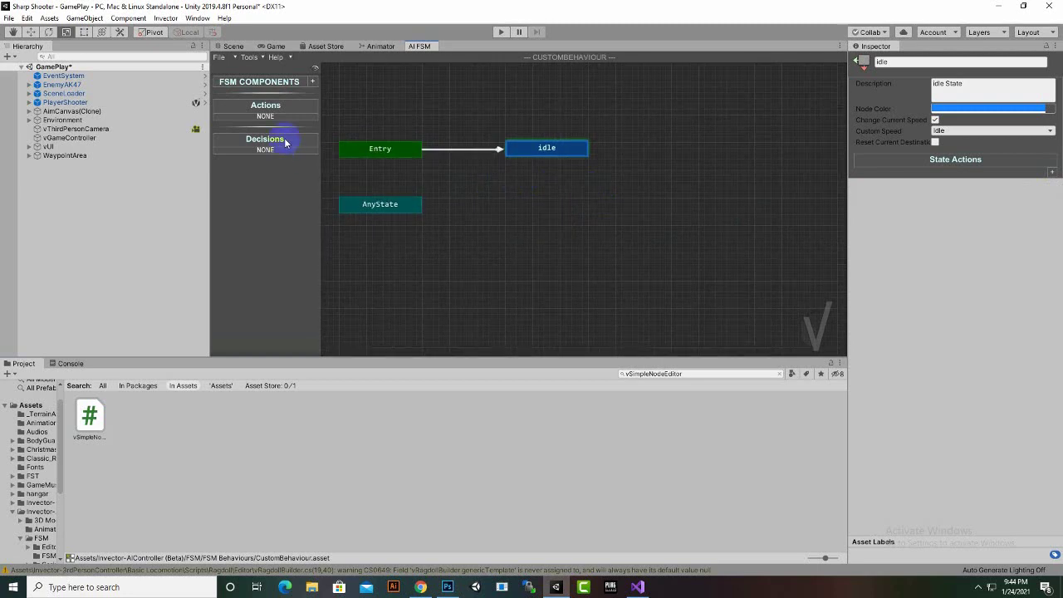
{"action": "left_click", "coordinate": [314, 83]}
{"action": "mouse_move", "coordinate": [334, 105]}
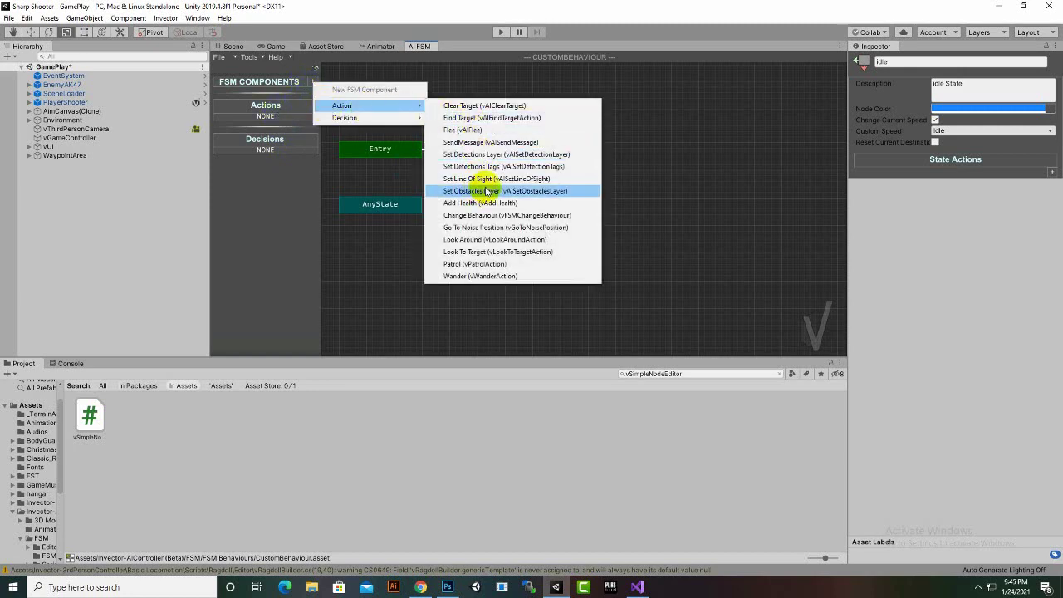
{"action": "left_click", "coordinate": [476, 264]}
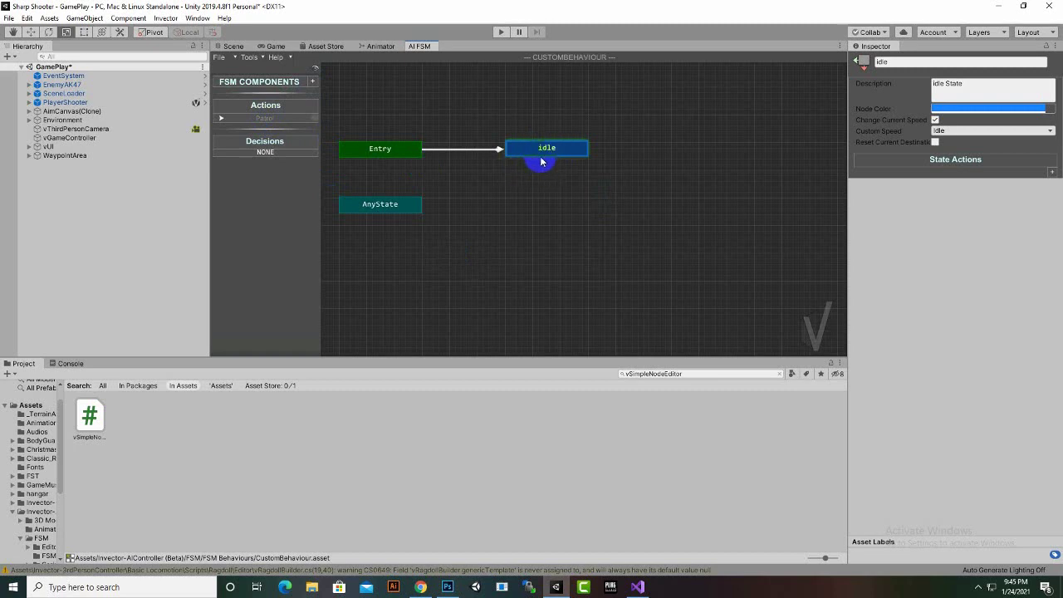
{"action": "left_click", "coordinate": [270, 121]}
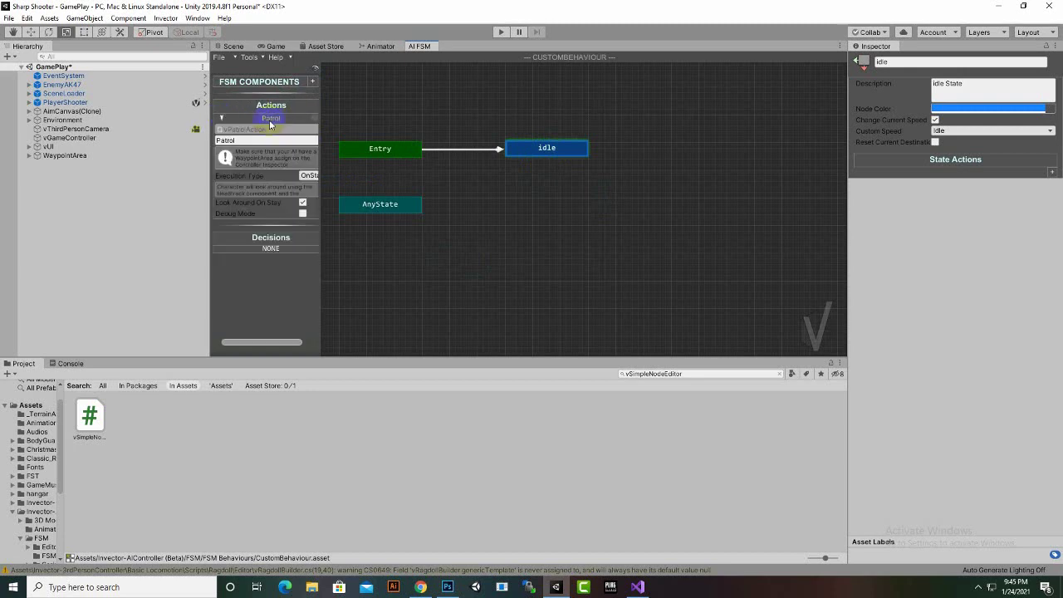
{"action": "left_click", "coordinate": [278, 122]}
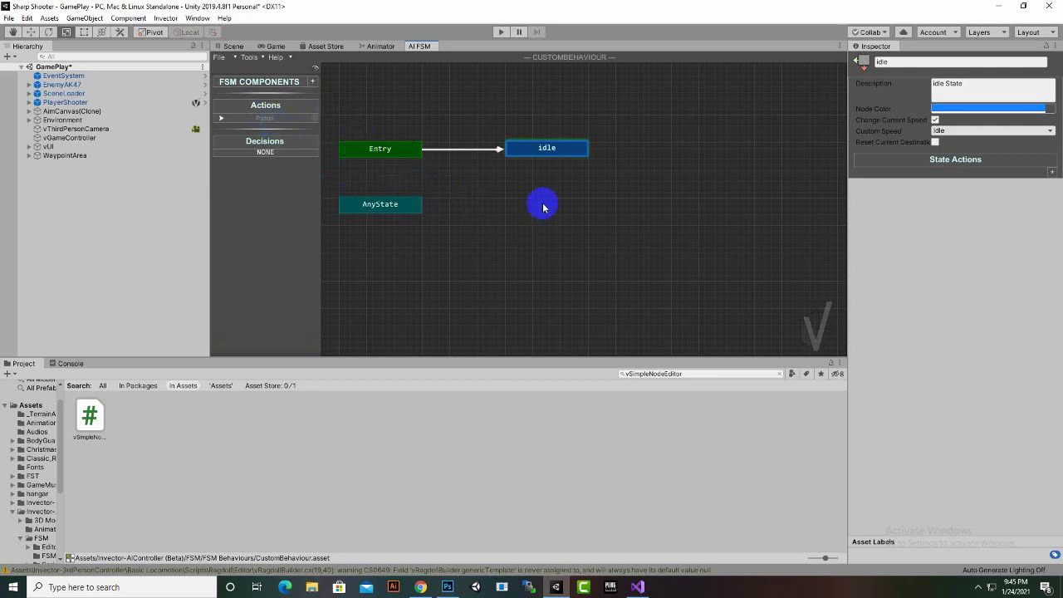
Step: Add a new state node to the graph and place it to the right of idle, slightly lower
{"action": "right_click", "coordinate": [558, 180]}
{"action": "left_click", "coordinate": [587, 225]}
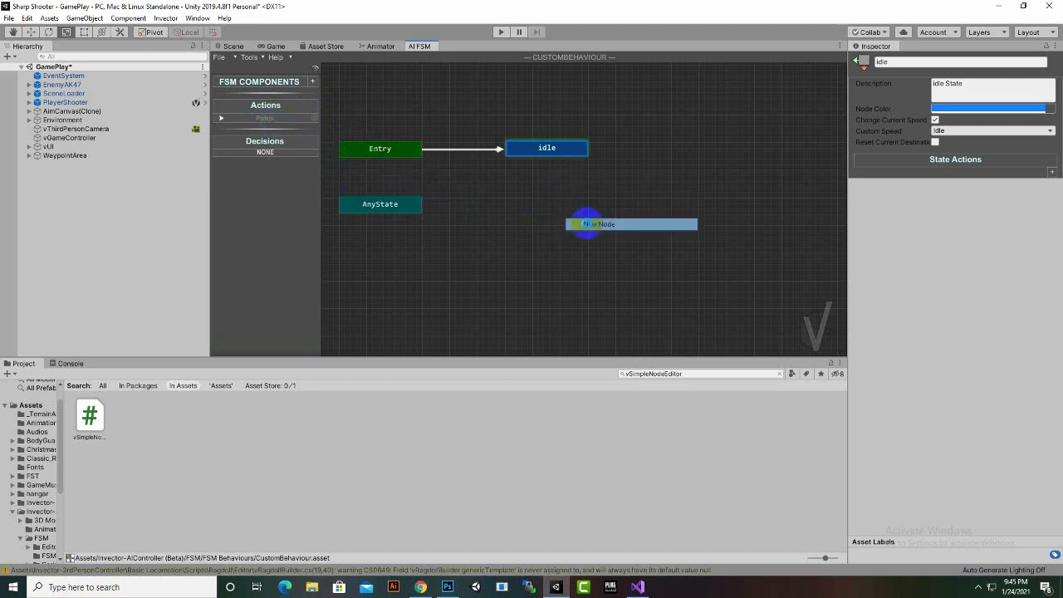
{"action": "left_click_drag", "start_coordinate": [490, 190], "coordinate": [660, 182]}
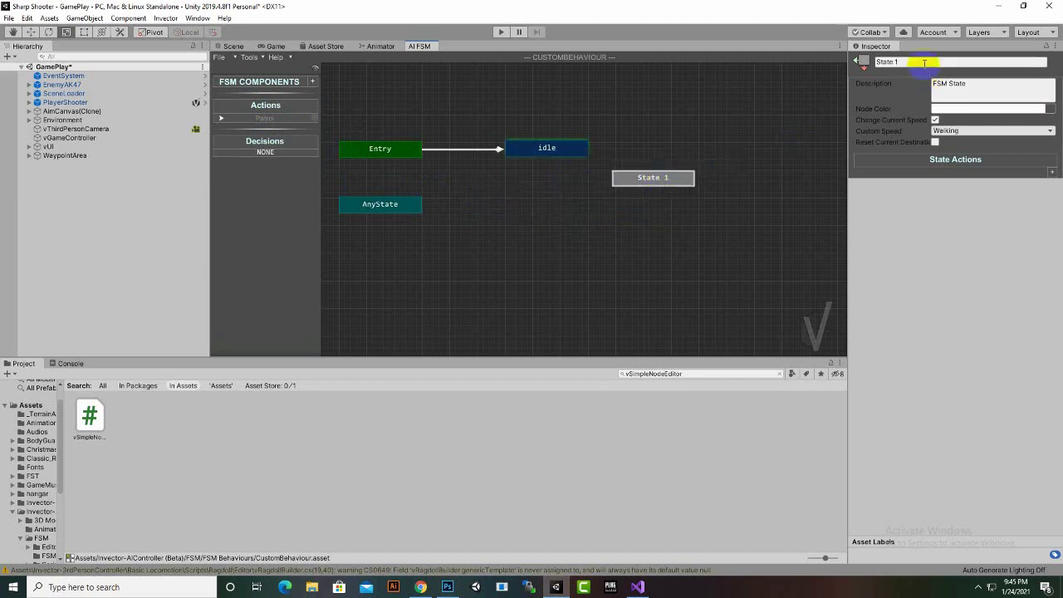
Step: Name the new state Patrol and set its description to patrol
{"action": "left_click", "coordinate": [924, 62]}
{"action": "type", "text": "Patrol"}
{"action": "key", "text": "Tab"}
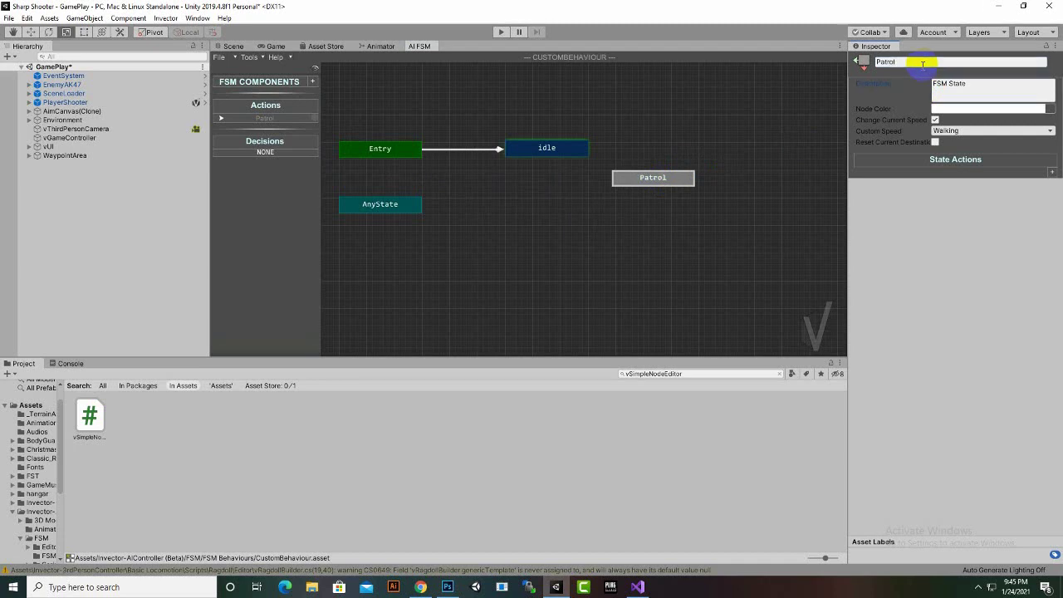
{"action": "left_click", "coordinate": [1006, 88]}
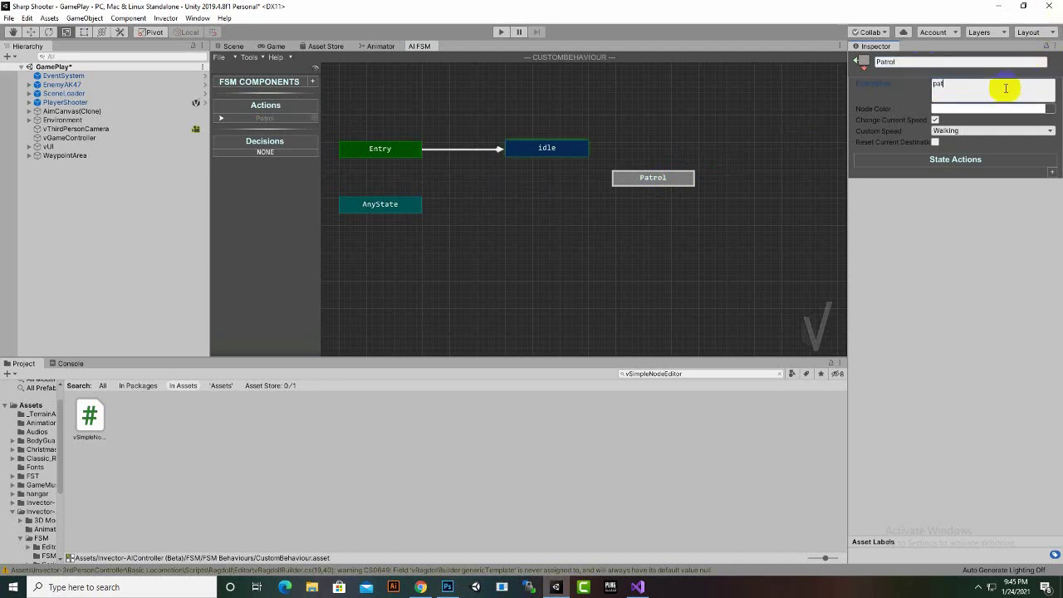
{"action": "left_click", "coordinate": [677, 117]}
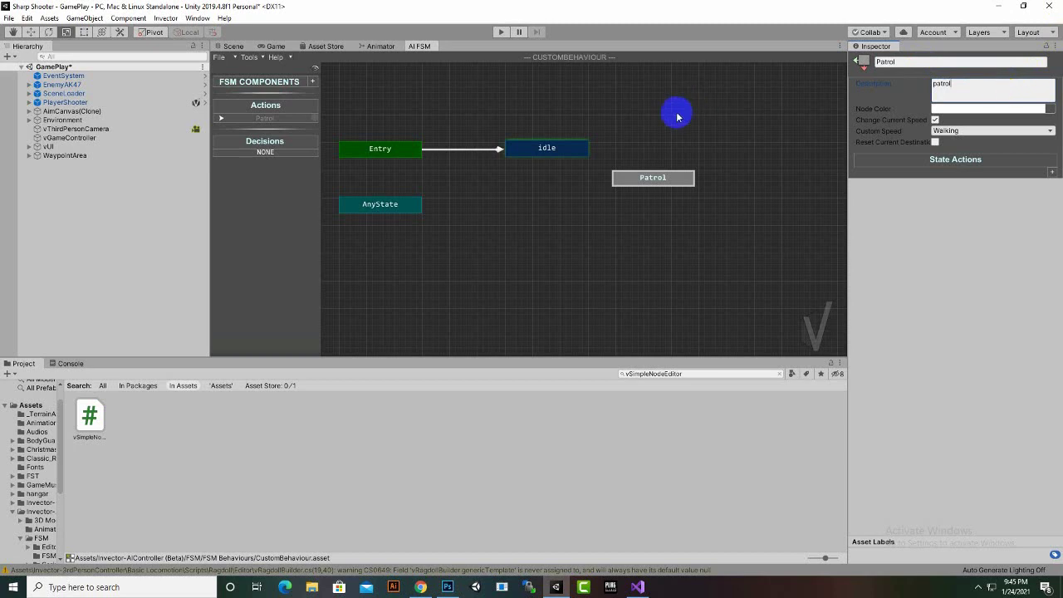
Step: Move the Patrol node slightly lower and create a transition from idle connected to Patrol
{"action": "left_click_drag", "start_coordinate": [670, 178], "coordinate": [676, 199]}
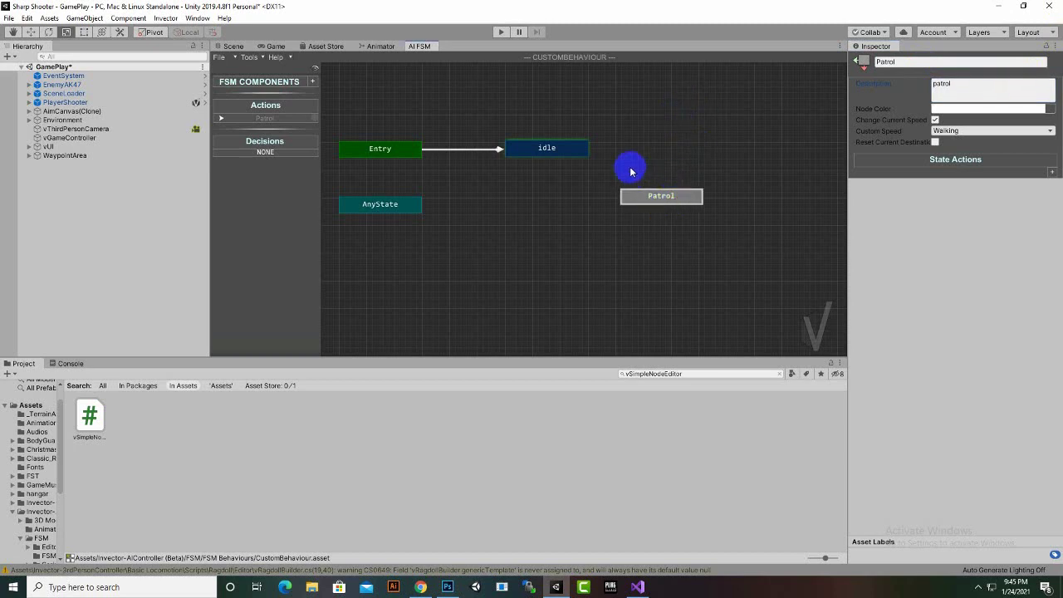
{"action": "right_click", "coordinate": [562, 154]}
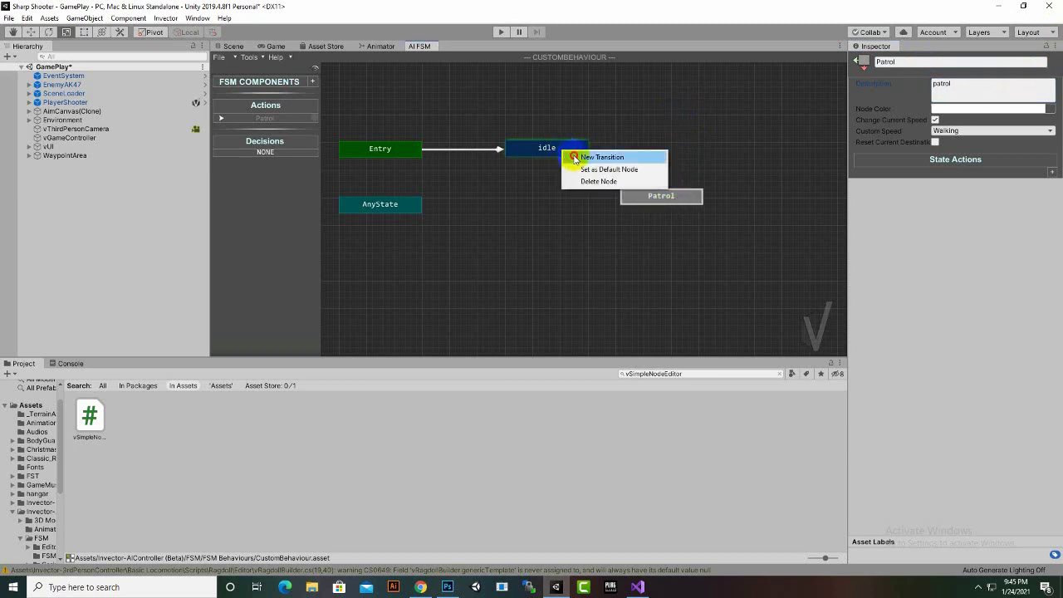
{"action": "left_click", "coordinate": [575, 158]}
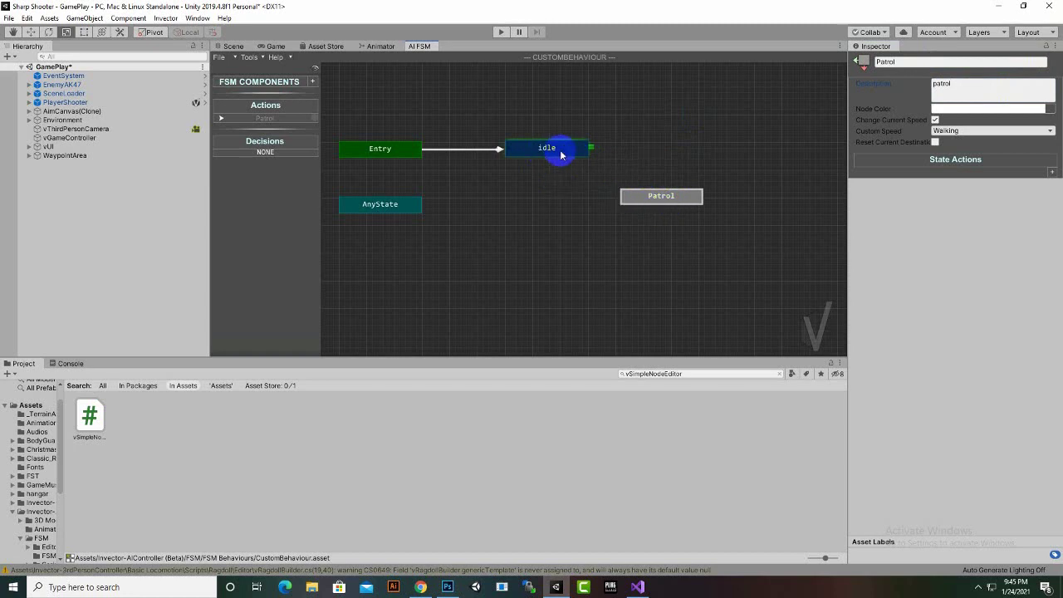
{"action": "left_click", "coordinate": [509, 152]}
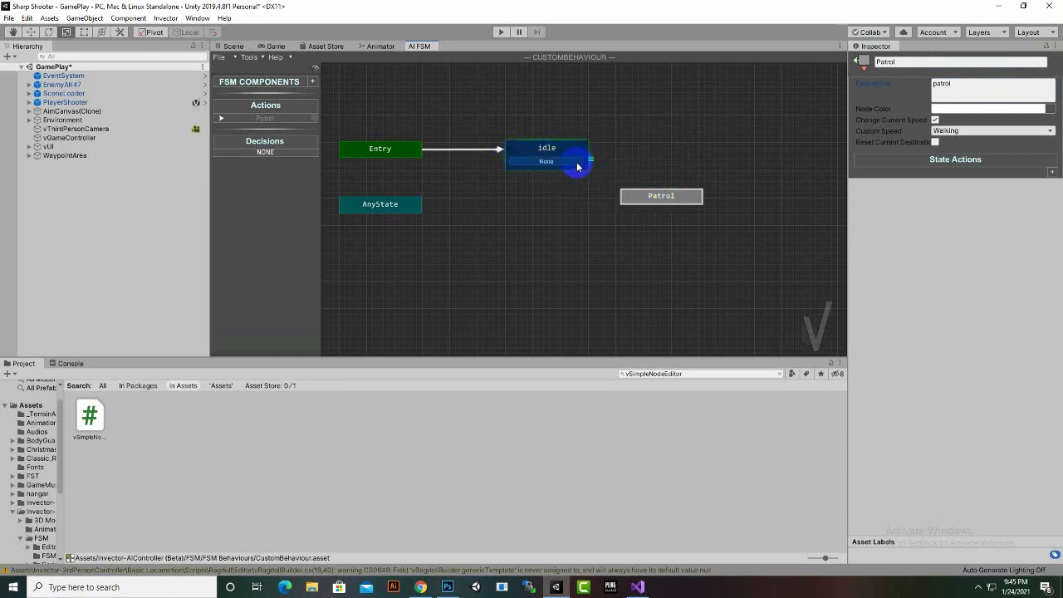
{"action": "left_click_drag", "start_coordinate": [590, 159], "coordinate": [654, 194]}
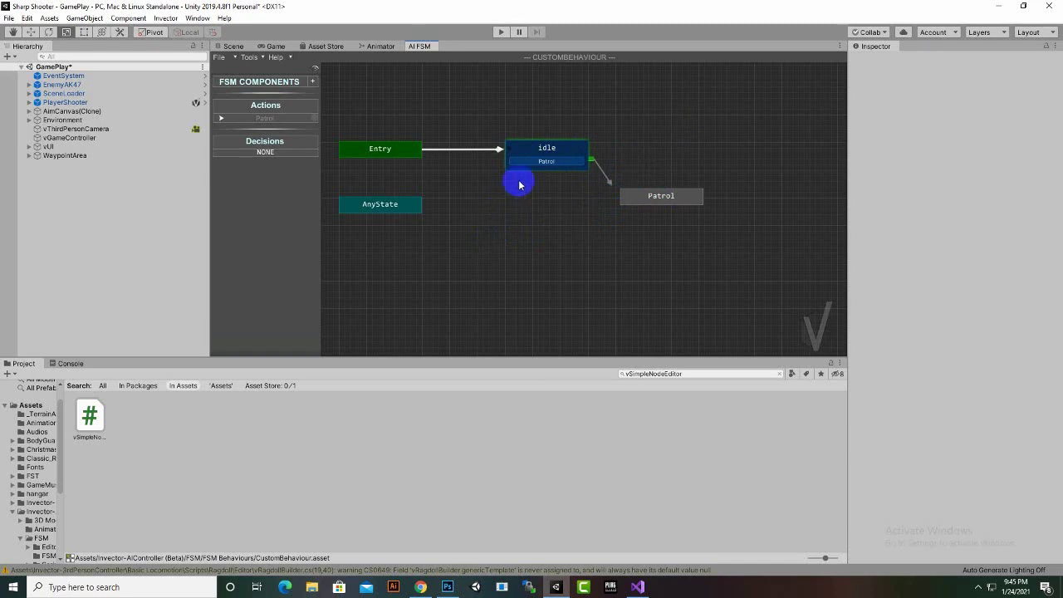
Step: Set the transition delay of the idle state's transition to Patrol to 5
{"action": "left_click", "coordinate": [571, 151]}
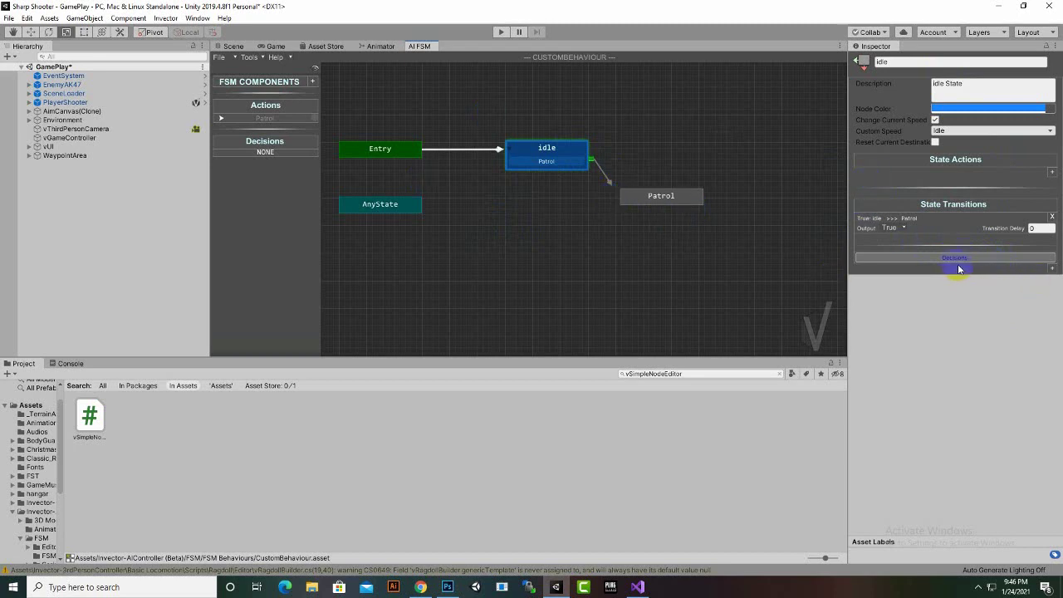
{"action": "left_click", "coordinate": [1020, 230]}
{"action": "left_click", "coordinate": [1036, 227]}
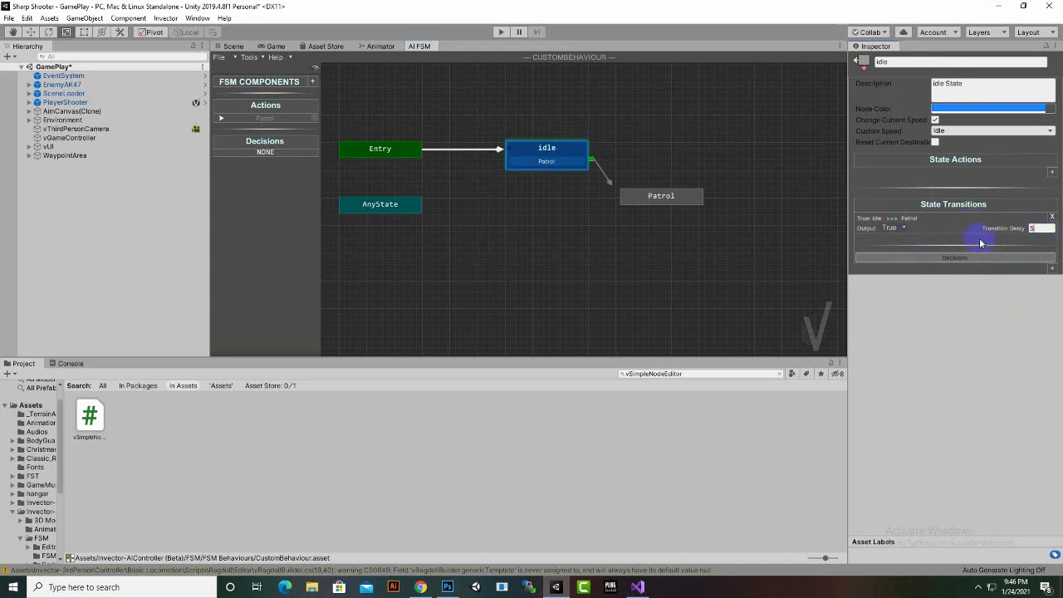
{"action": "left_click", "coordinate": [530, 163]}
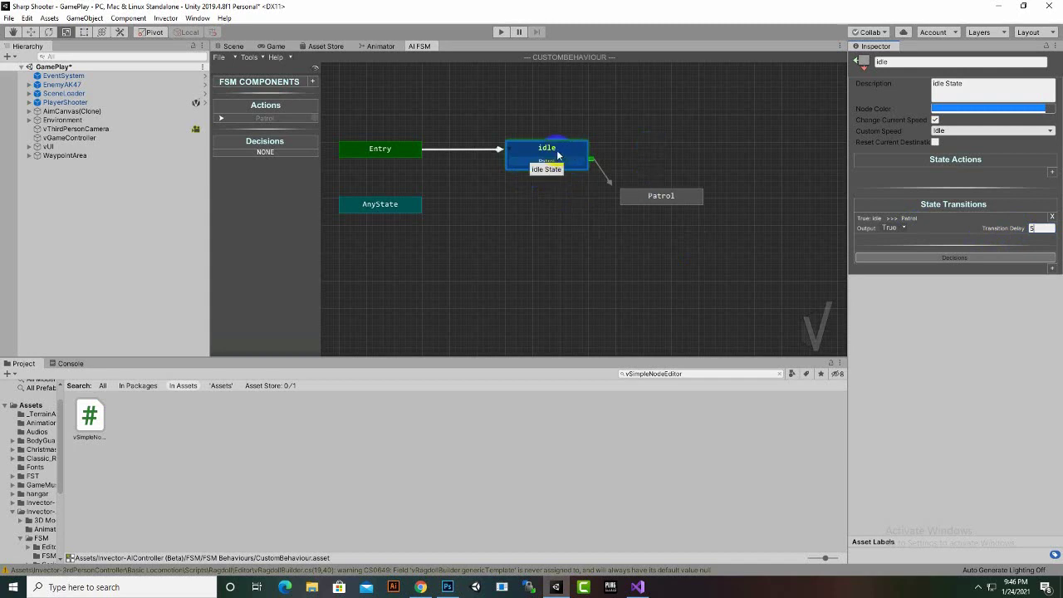
Step: Move the idle and Patrol nodes slightly higher in the FSM graph
{"action": "left_click", "coordinate": [641, 197]}
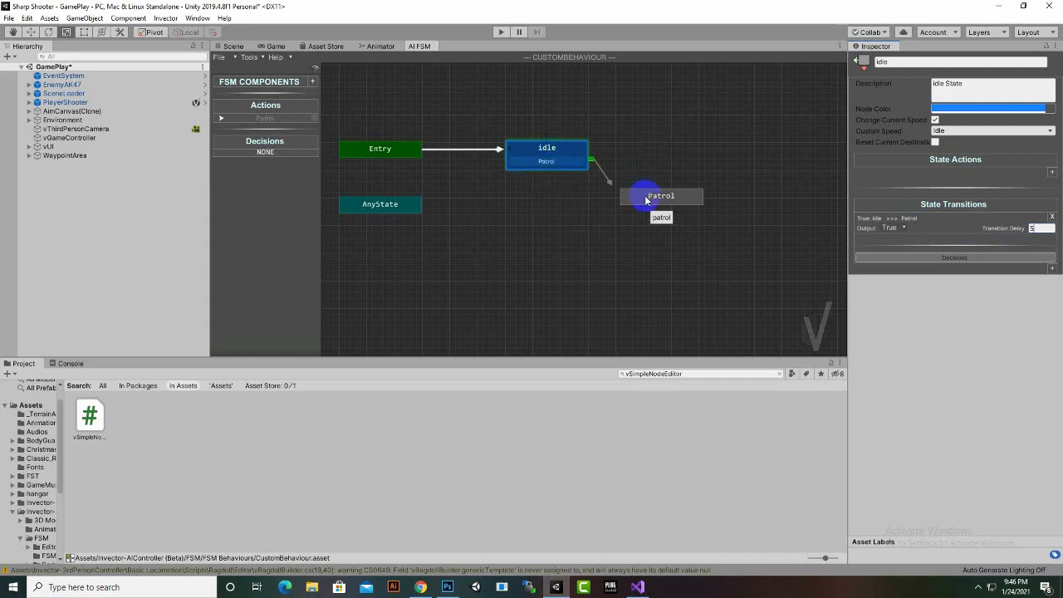
{"action": "left_click", "coordinate": [653, 207]}
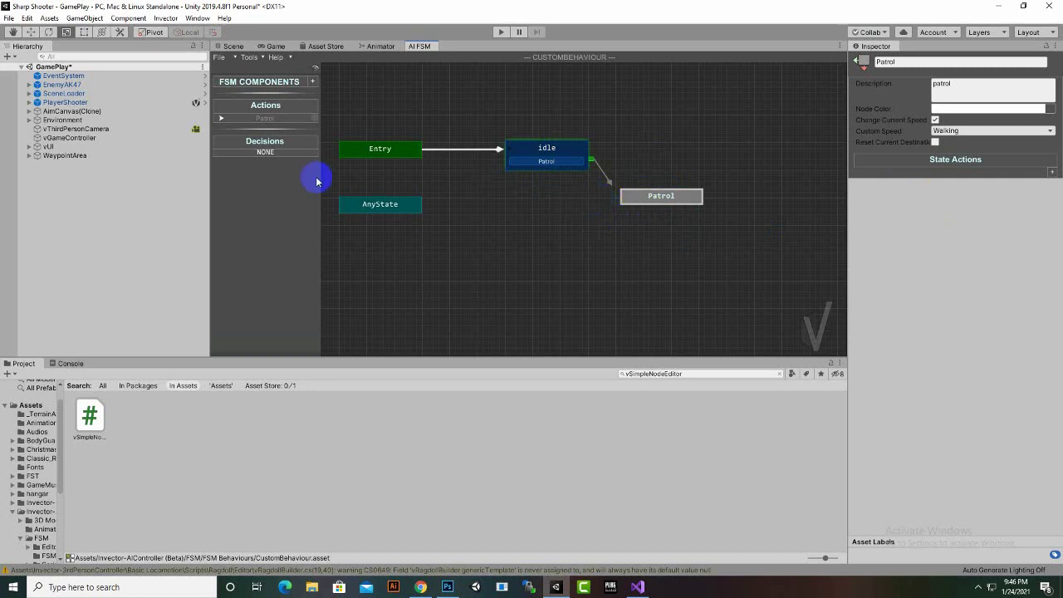
{"action": "left_click", "coordinate": [559, 152]}
{"action": "left_click_drag", "start_coordinate": [559, 152], "coordinate": [553, 143]}
{"action": "left_click_drag", "start_coordinate": [669, 199], "coordinate": [667, 191]}
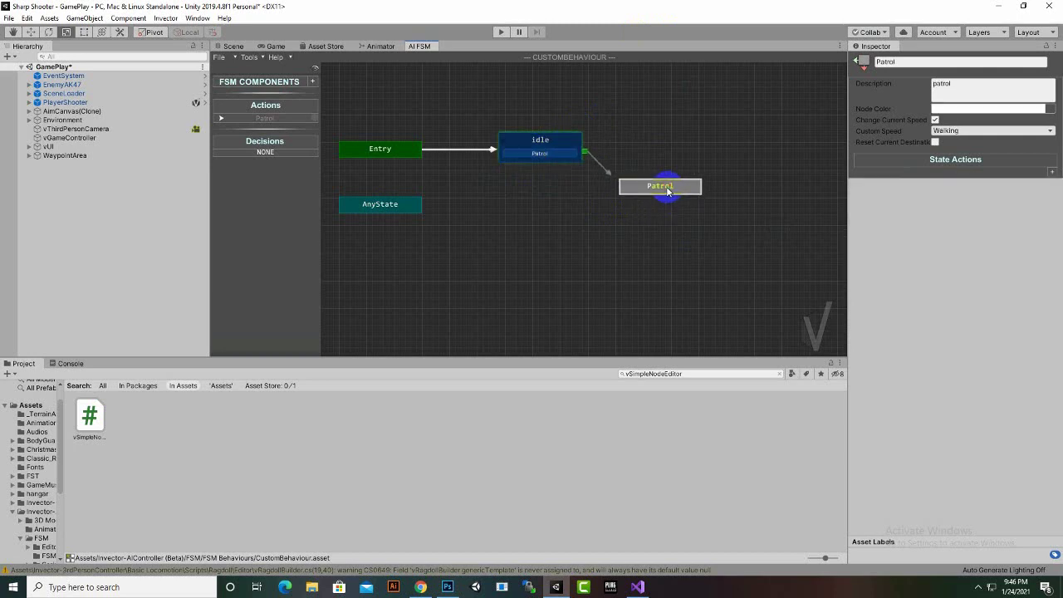
Step: Add a new state node to the graph and place it below idle, level slightly lower than AnyState
{"action": "right_click", "coordinate": [517, 217]}
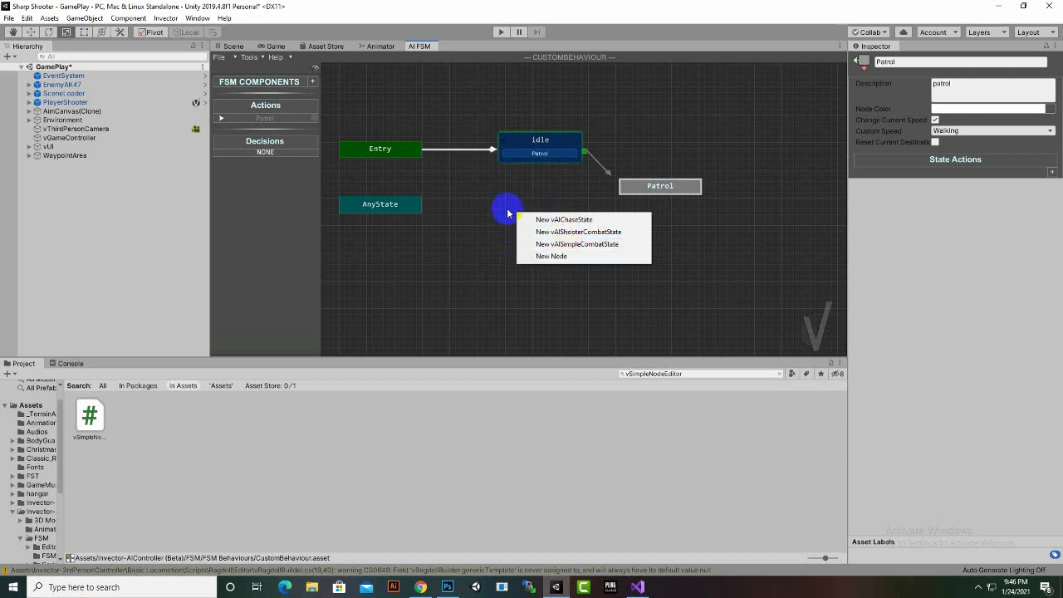
{"action": "left_click", "coordinate": [543, 258]}
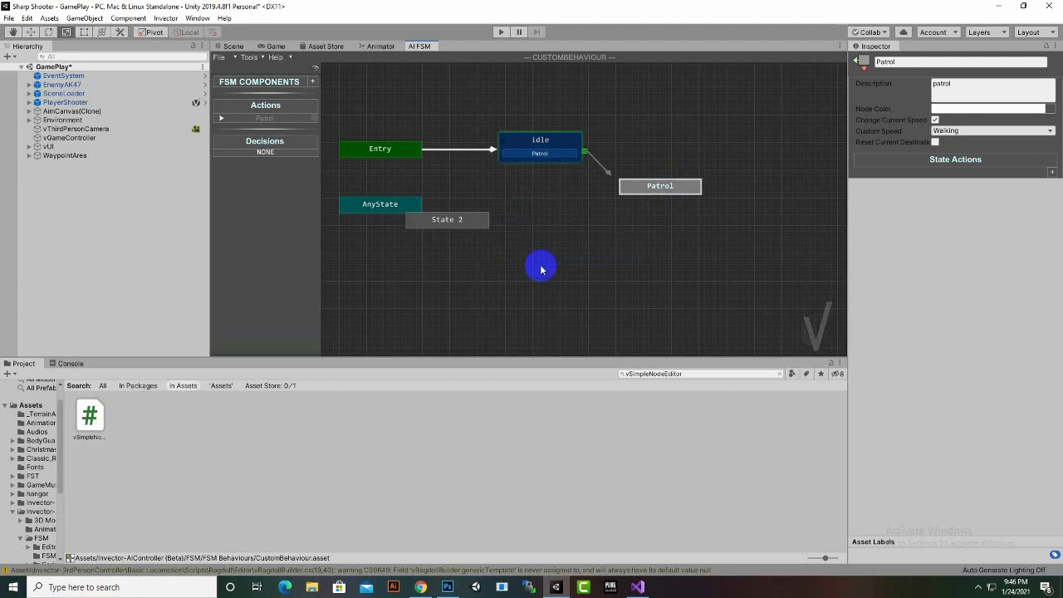
{"action": "left_click_drag", "start_coordinate": [428, 221], "coordinate": [527, 243]}
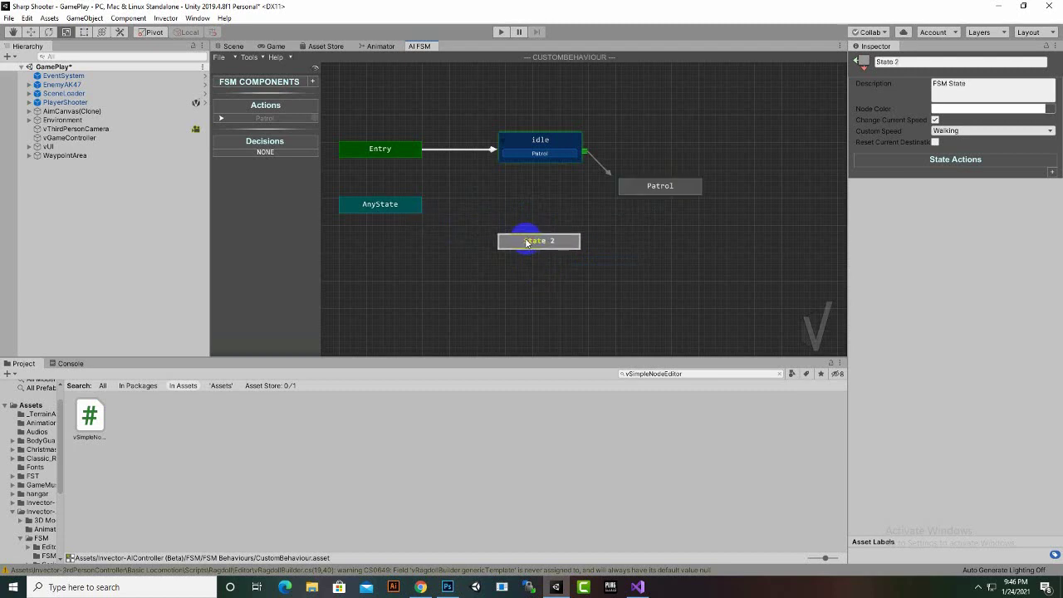
{"action": "right_click", "coordinate": [529, 243]}
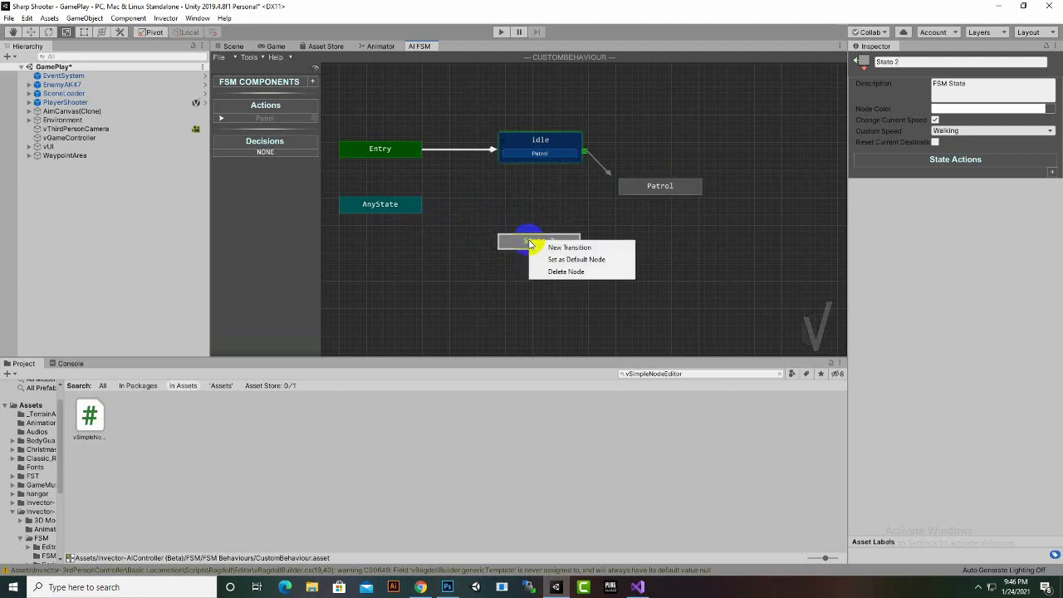
{"action": "left_click_drag", "start_coordinate": [529, 244], "coordinate": [520, 238]}
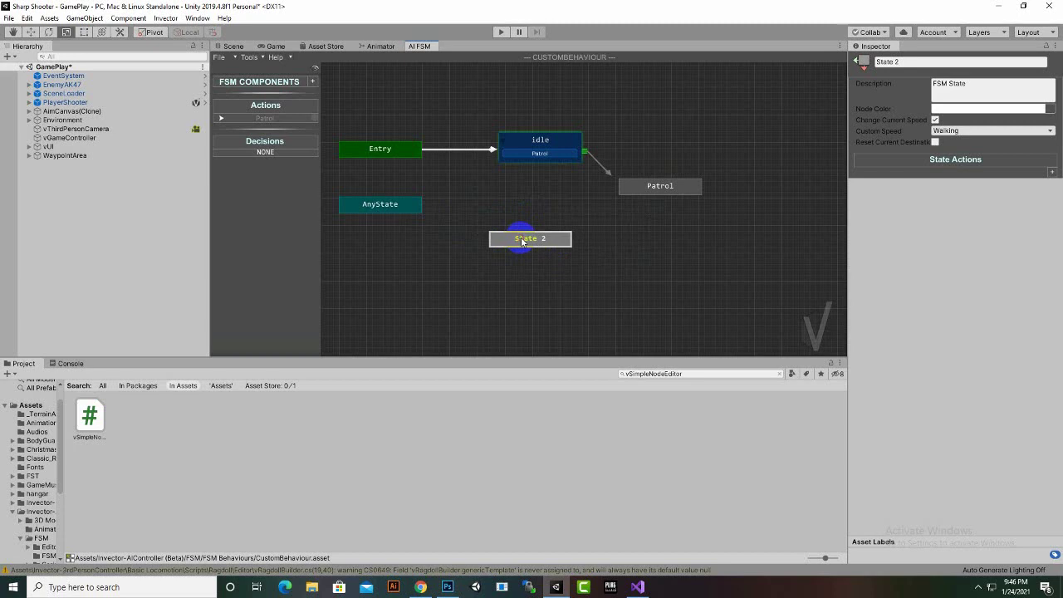
Step: Name the new state Scared and set its description to scared
{"action": "left_click", "coordinate": [919, 63]}
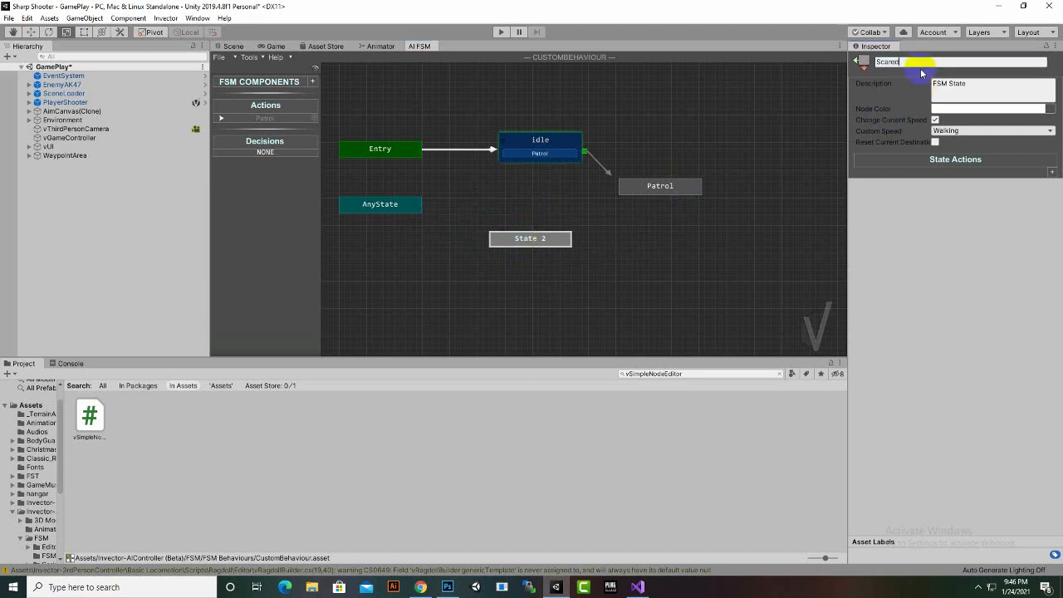
{"action": "type", "text": "Scared"}
{"action": "key", "text": "Tab"}
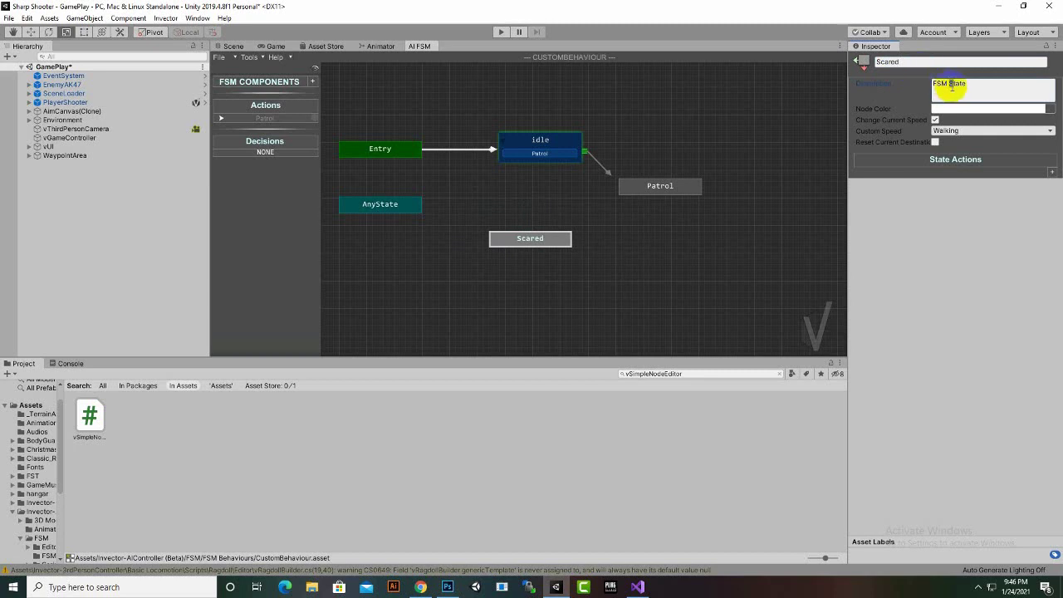
{"action": "type", "text": "S"}
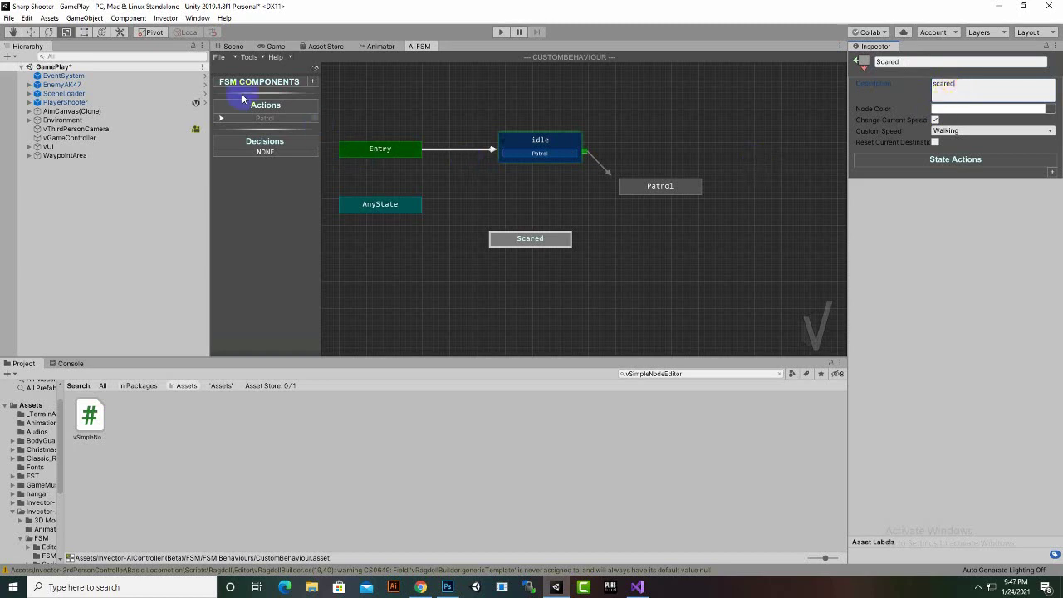
Step: Add the Flee (vAIFlee) action to the FSM components and assign it to the Scared state's actions
{"action": "left_click", "coordinate": [312, 81]}
{"action": "mouse_move", "coordinate": [329, 111]}
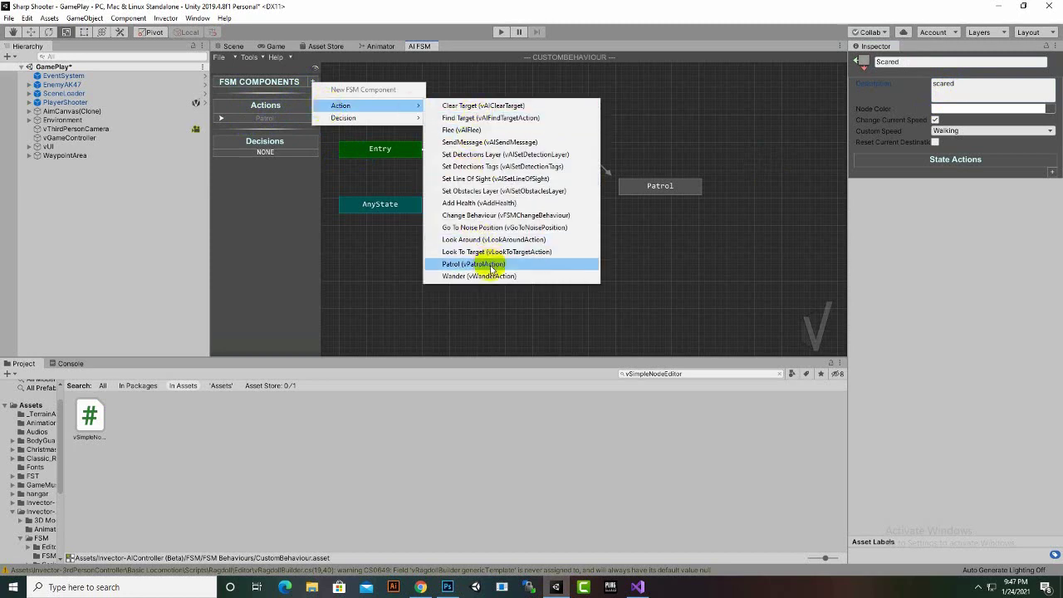
{"action": "left_click", "coordinate": [461, 130]}
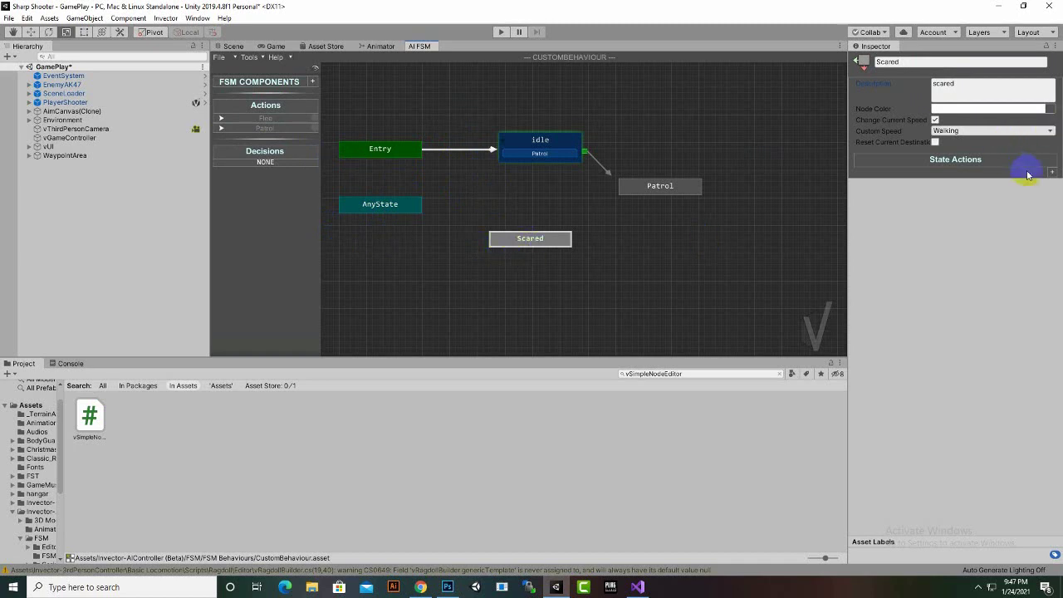
{"action": "left_click", "coordinate": [1053, 173]}
{"action": "mouse_move", "coordinate": [1036, 183]}
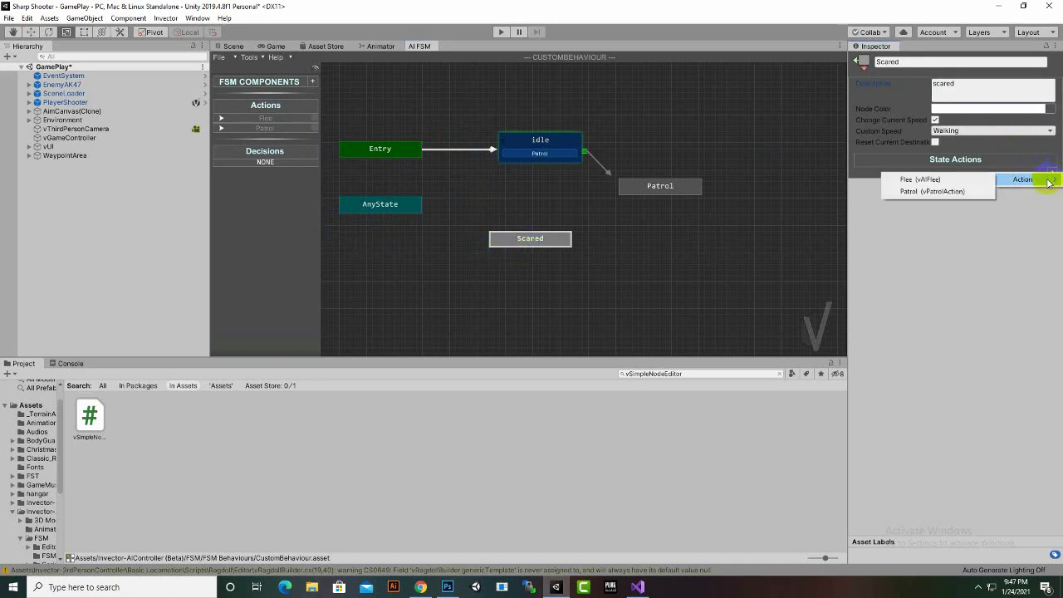
{"action": "left_click", "coordinate": [913, 181]}
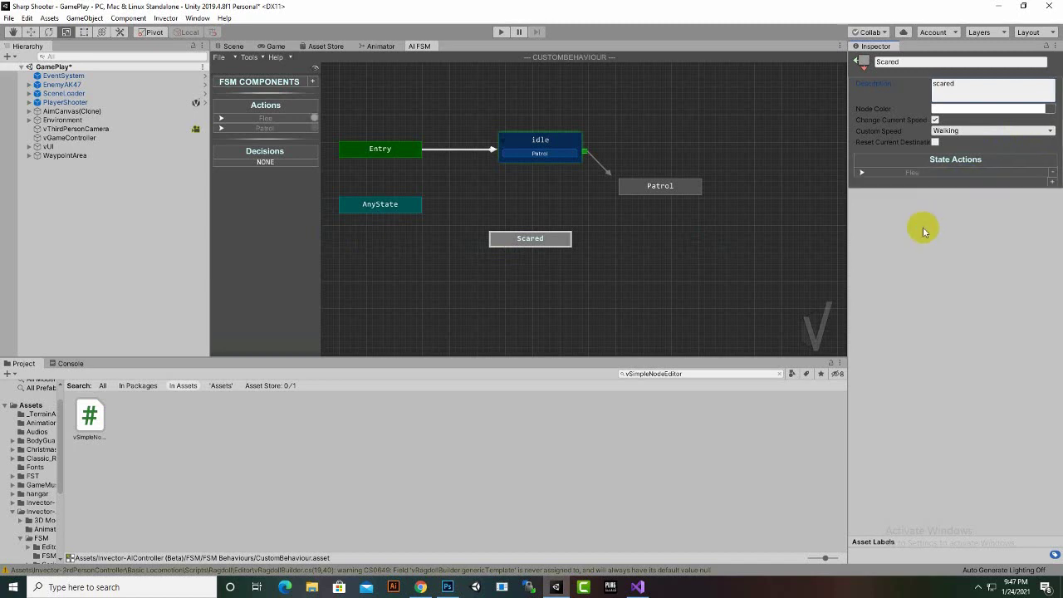
Step: Assign the Patrol (vPatrolAction) action to the Patrol state's actions
{"action": "left_click", "coordinate": [662, 187]}
{"action": "left_click", "coordinate": [1051, 172]}
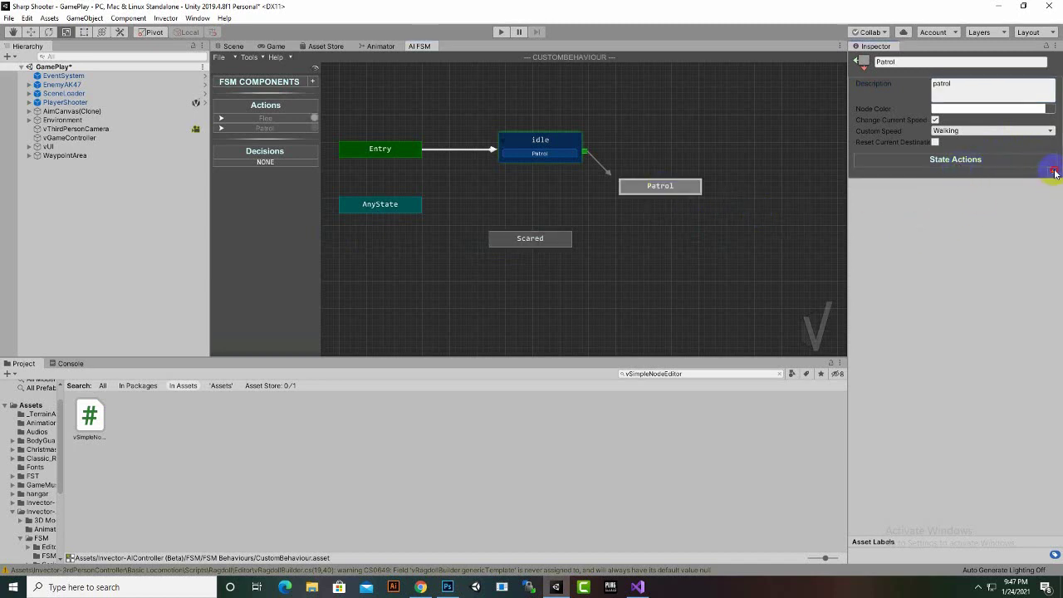
{"action": "mouse_move", "coordinate": [1027, 177]}
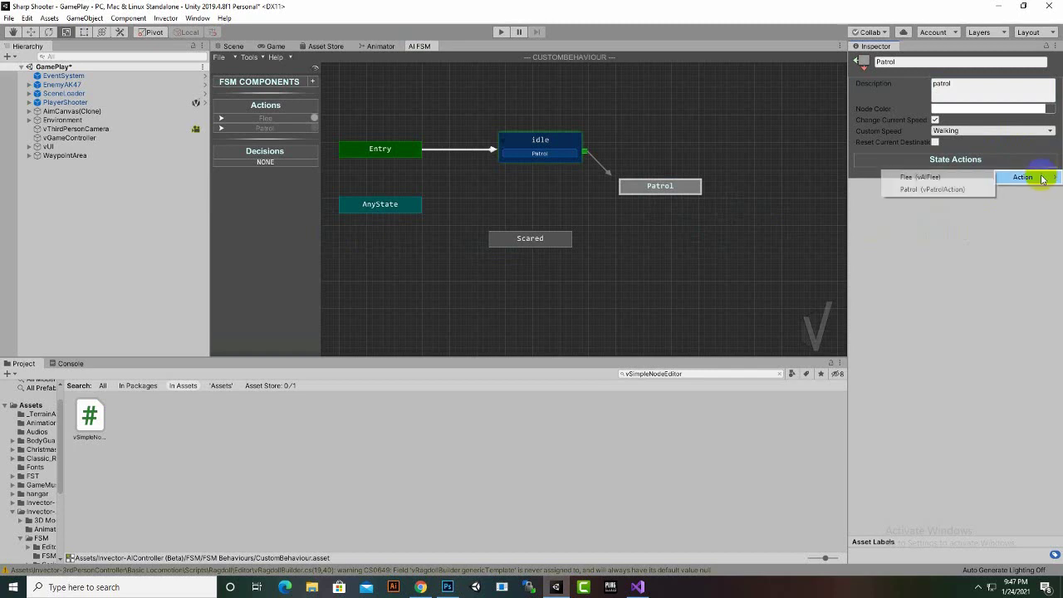
{"action": "left_click", "coordinate": [954, 190]}
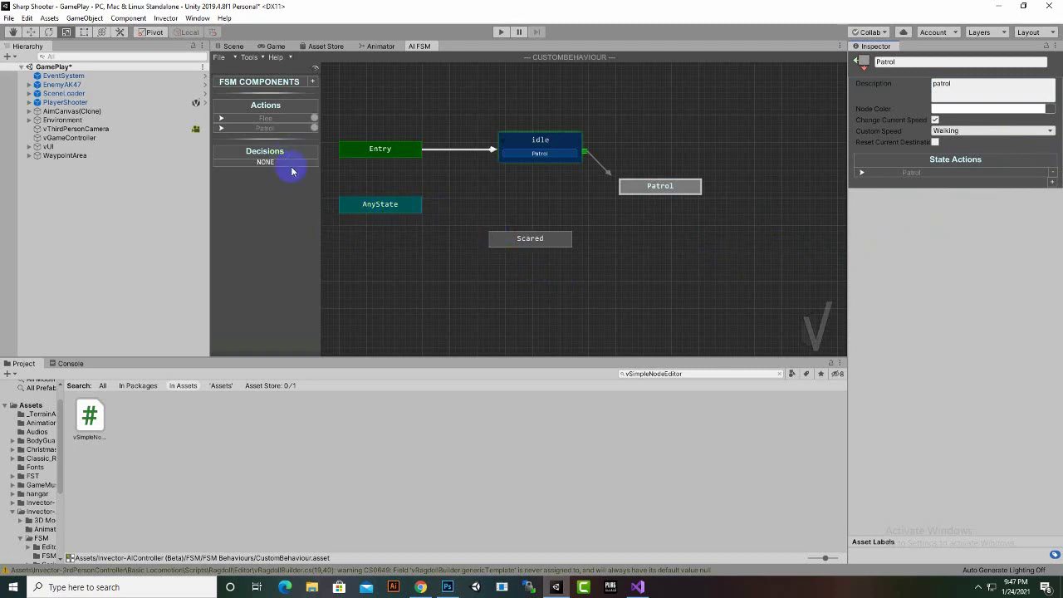
Step: Add the Check Damage (vAICheckDamage) decision to the FSM components
{"action": "left_click", "coordinate": [313, 82]}
{"action": "left_click", "coordinate": [337, 117]}
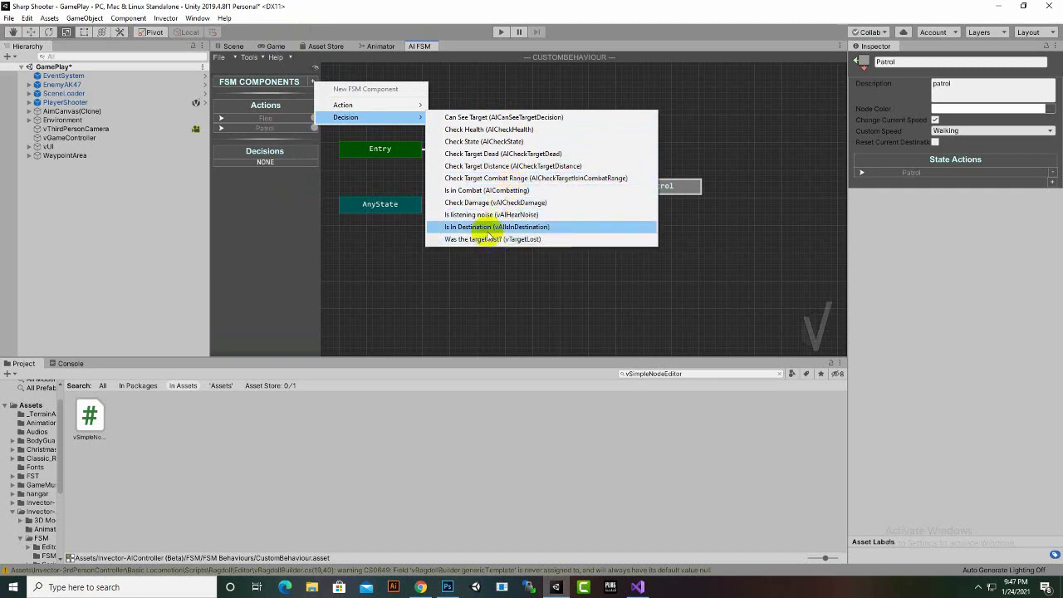
{"action": "left_click", "coordinate": [484, 204]}
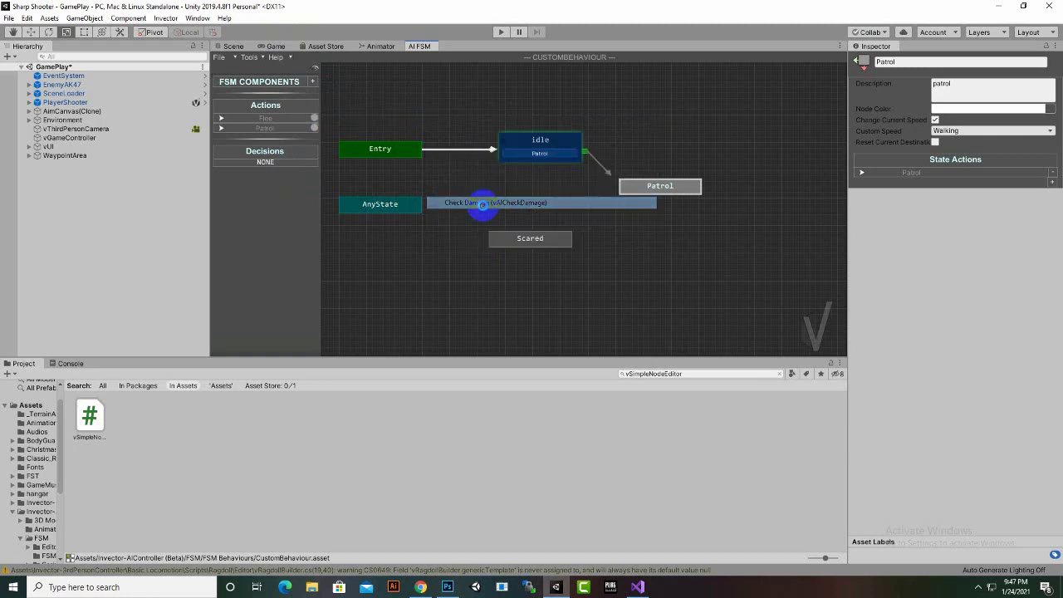
{"action": "left_click", "coordinate": [485, 218]}
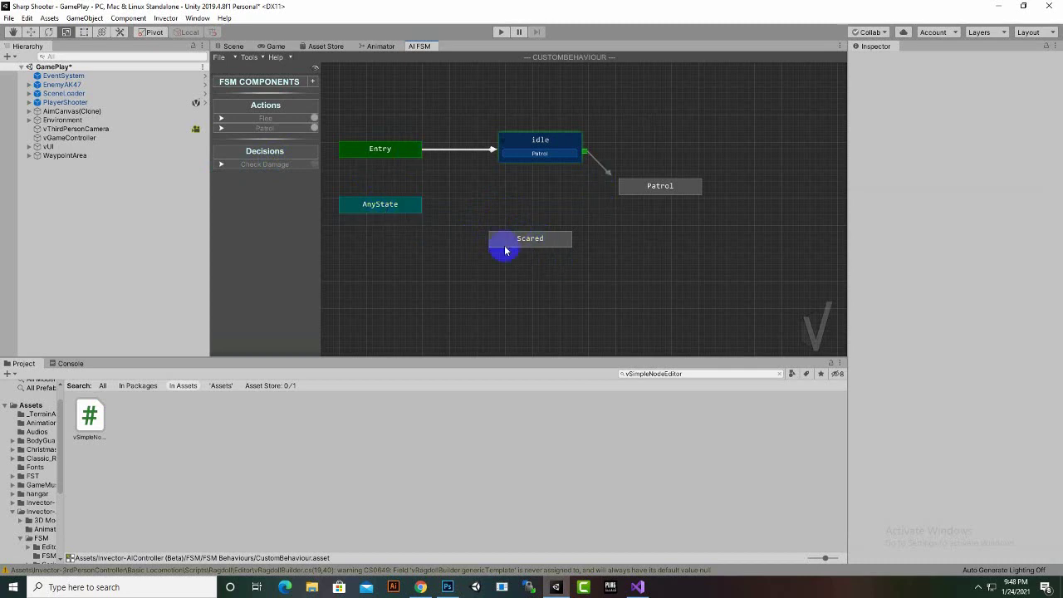
Step: Create a transition from AnyState and connect it to the Scared state
{"action": "right_click", "coordinate": [385, 210]}
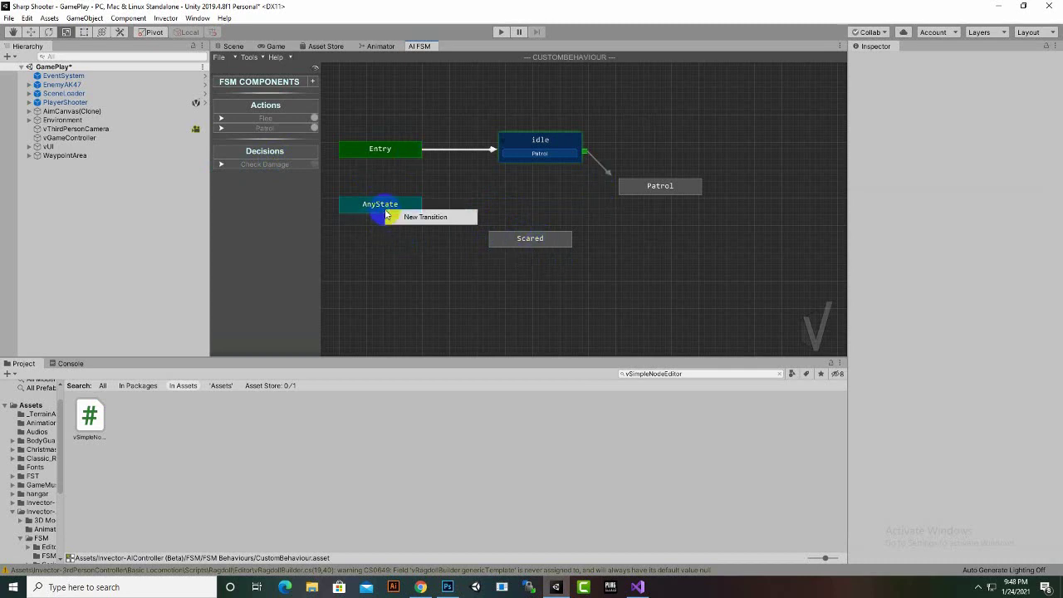
{"action": "left_click", "coordinate": [400, 216]}
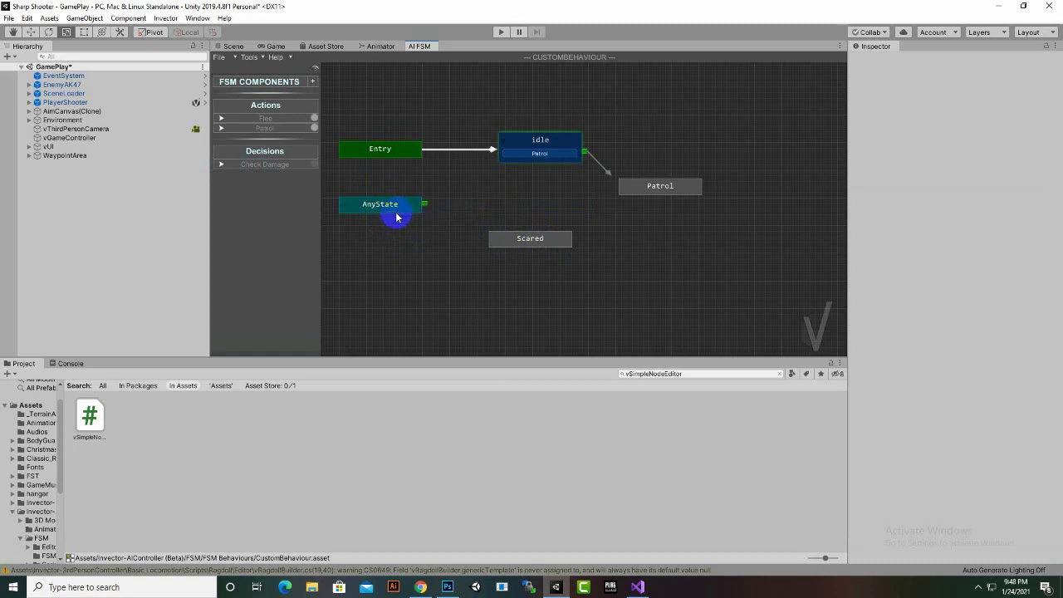
{"action": "left_click", "coordinate": [342, 210]}
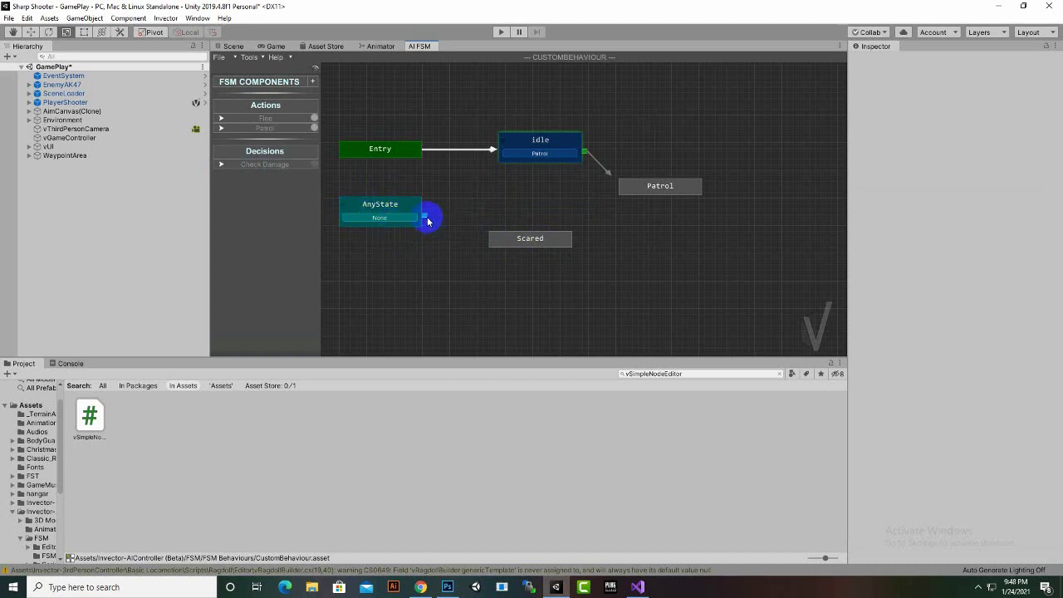
{"action": "left_click_drag", "start_coordinate": [424, 218], "coordinate": [513, 240]}
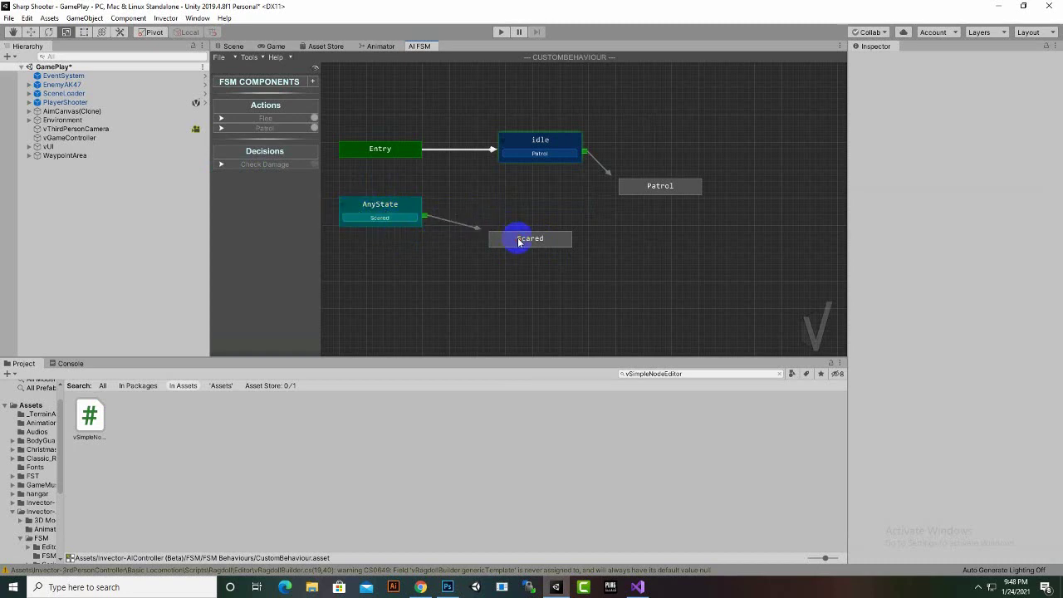
Step: Add the Check Damage decision to the AnyState transition leading to Scared
{"action": "left_click", "coordinate": [388, 206]}
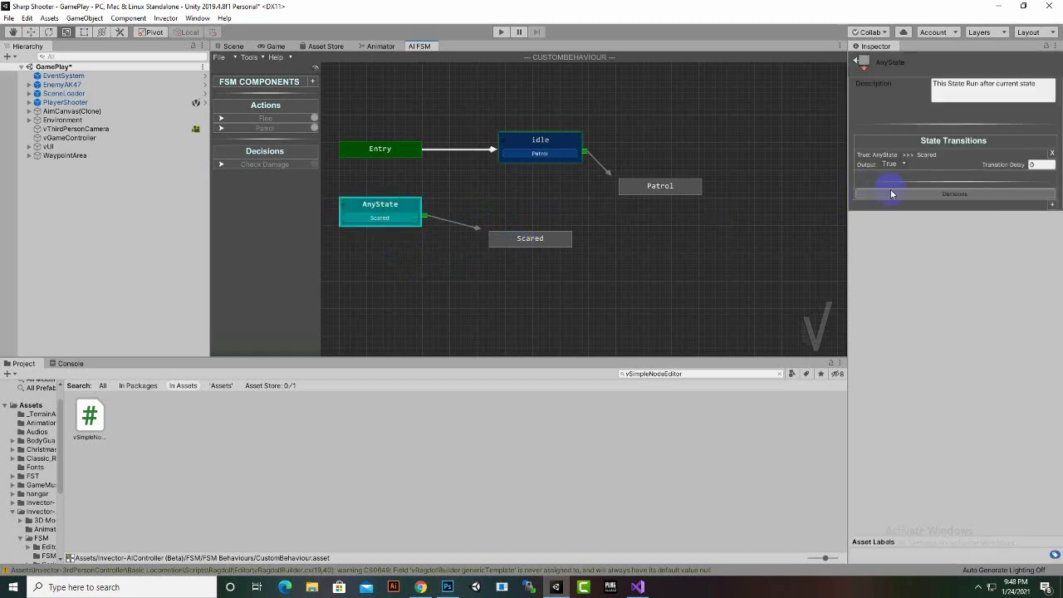
{"action": "left_click", "coordinate": [1051, 205]}
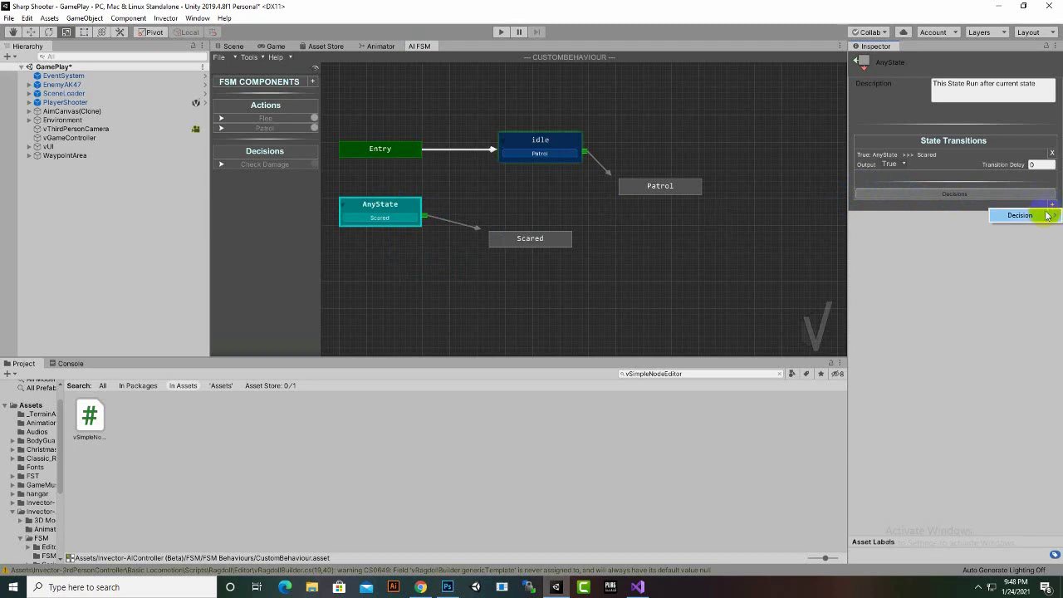
{"action": "mouse_move", "coordinate": [1046, 216]}
{"action": "left_click", "coordinate": [950, 218]}
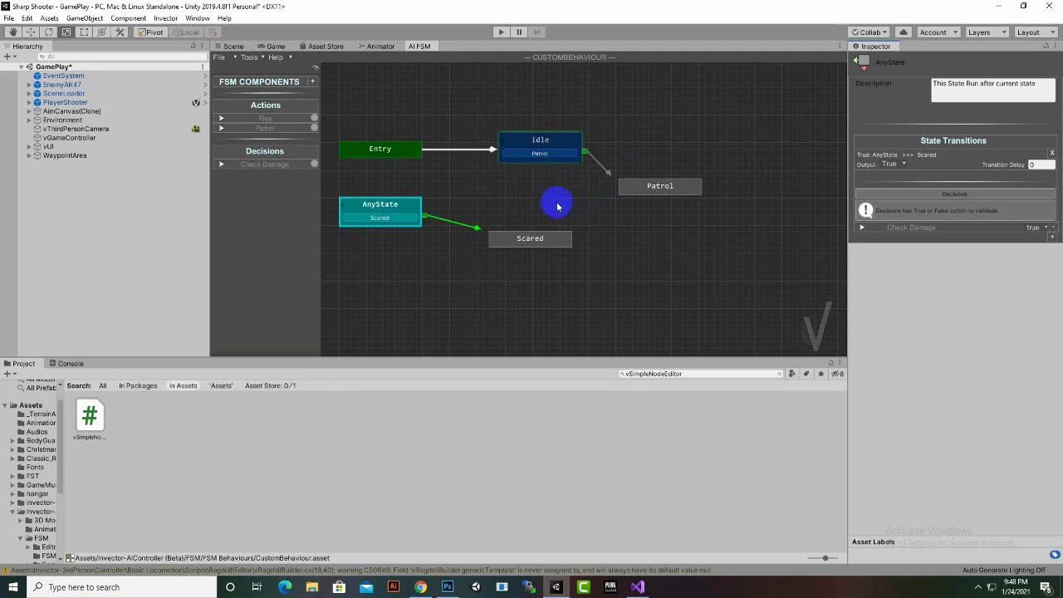
Step: Create a transition from Scared connected to idle and open the Scared state's settings
{"action": "right_click", "coordinate": [545, 242]}
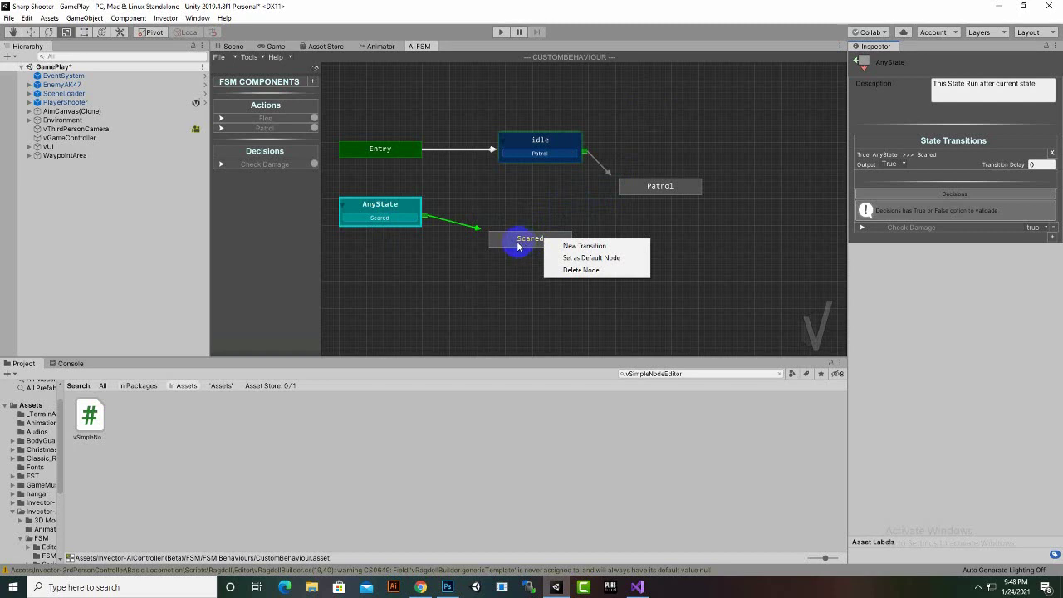
{"action": "left_click", "coordinate": [567, 246]}
{"action": "left_click", "coordinate": [493, 239]}
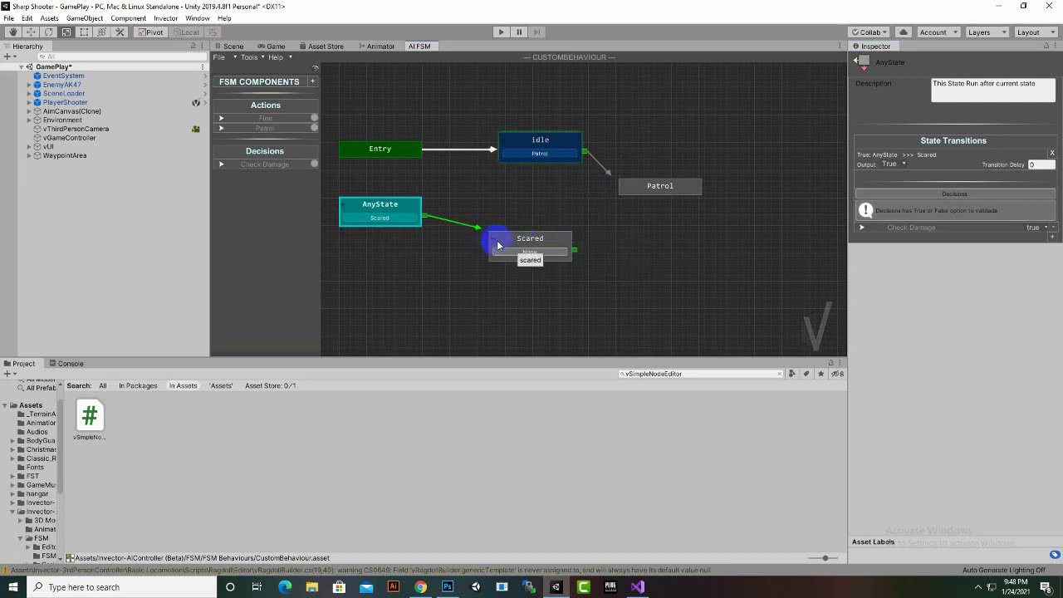
{"action": "left_click_drag", "start_coordinate": [574, 251], "coordinate": [557, 163]}
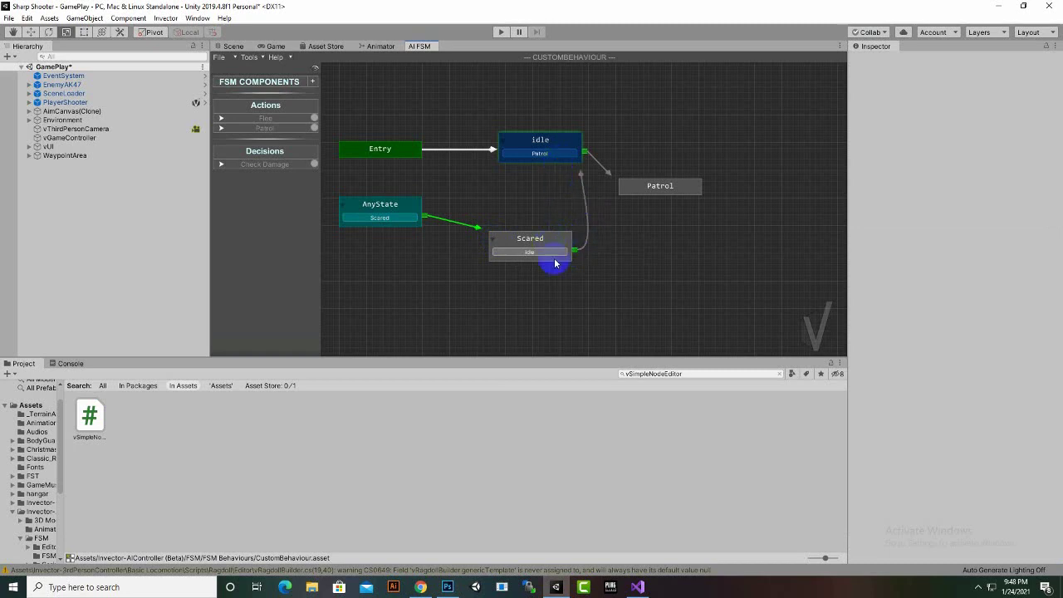
{"action": "left_click", "coordinate": [552, 242]}
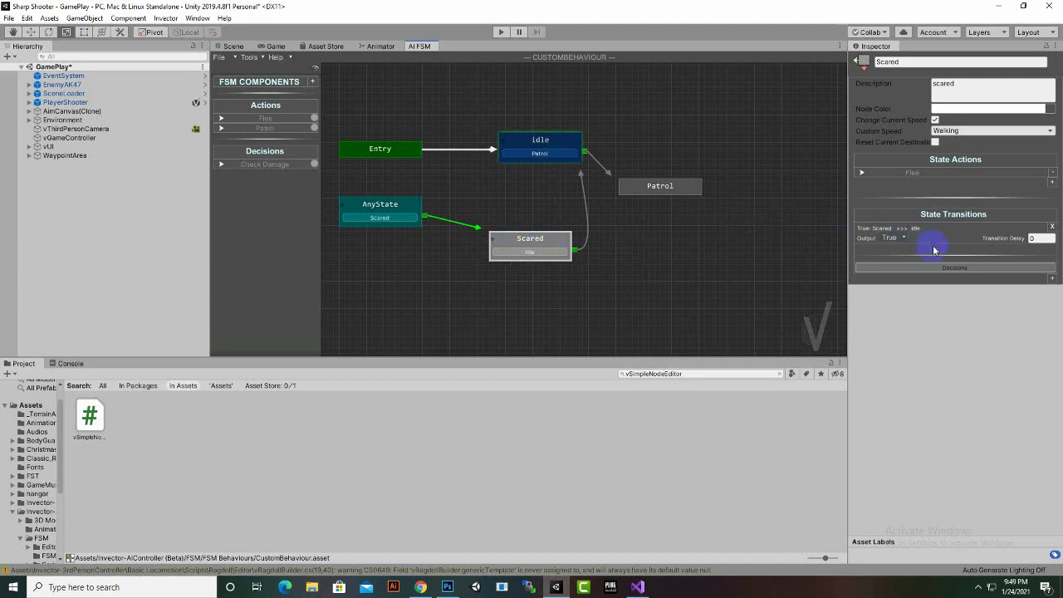
Step: Set the transition delay of the Scared-to-idle transition to 5
{"action": "left_click", "coordinate": [1048, 238]}
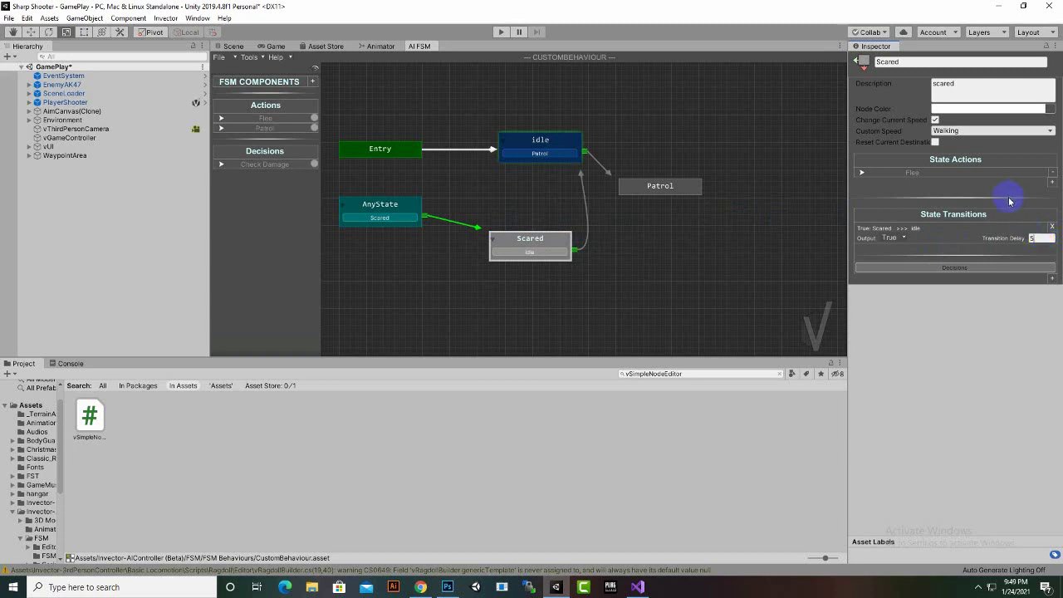
{"action": "left_click", "coordinate": [1042, 238]}
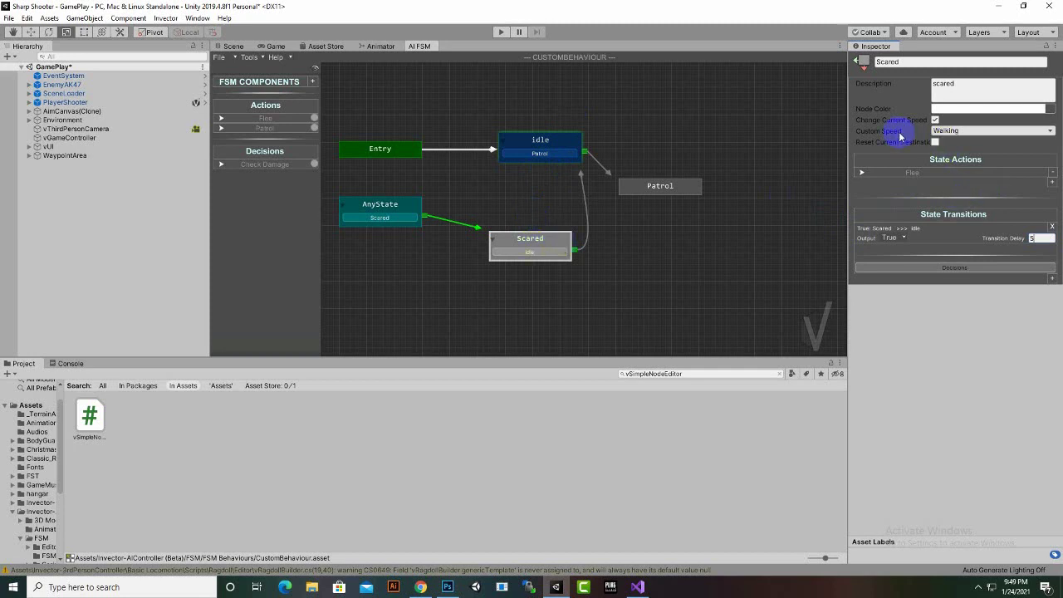
Step: Set the Scared state's custom speed to Sprinting and enable Reset Current Destination
{"action": "left_click", "coordinate": [948, 130]}
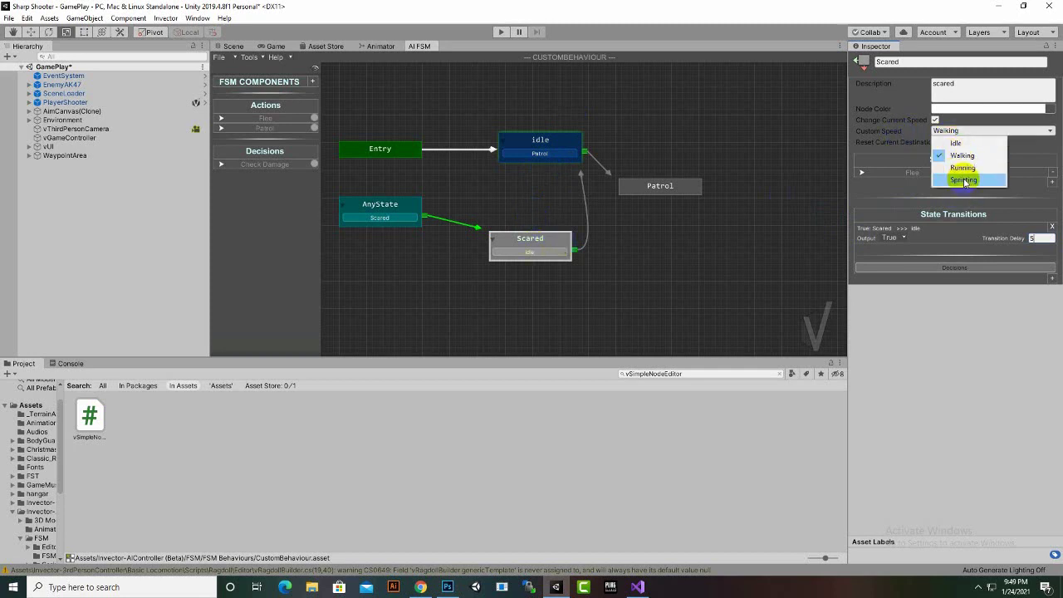
{"action": "left_click", "coordinate": [968, 181]}
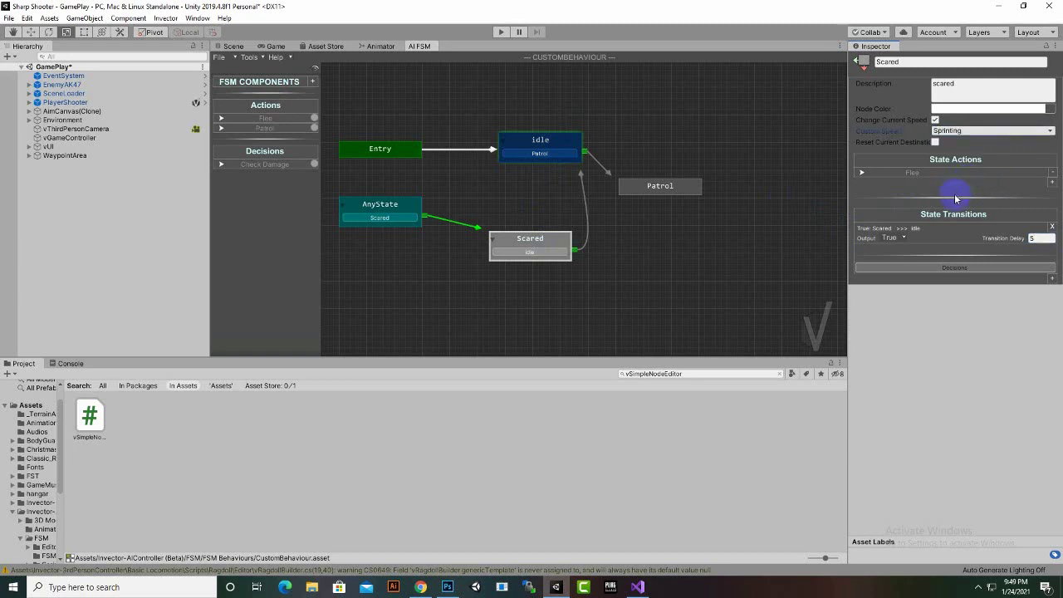
{"action": "left_click", "coordinate": [958, 130]}
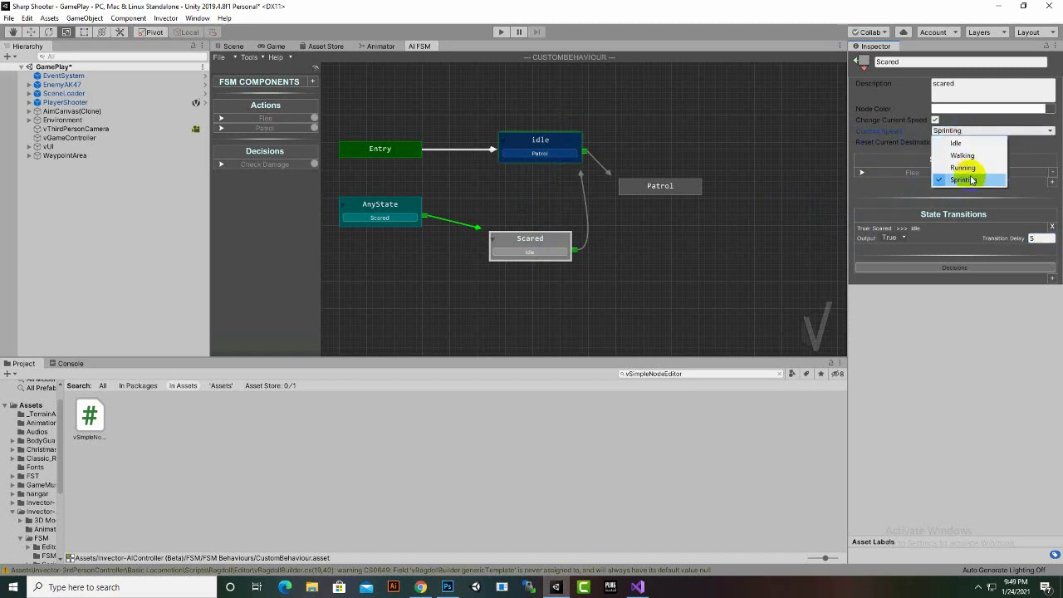
{"action": "left_click", "coordinate": [932, 101]}
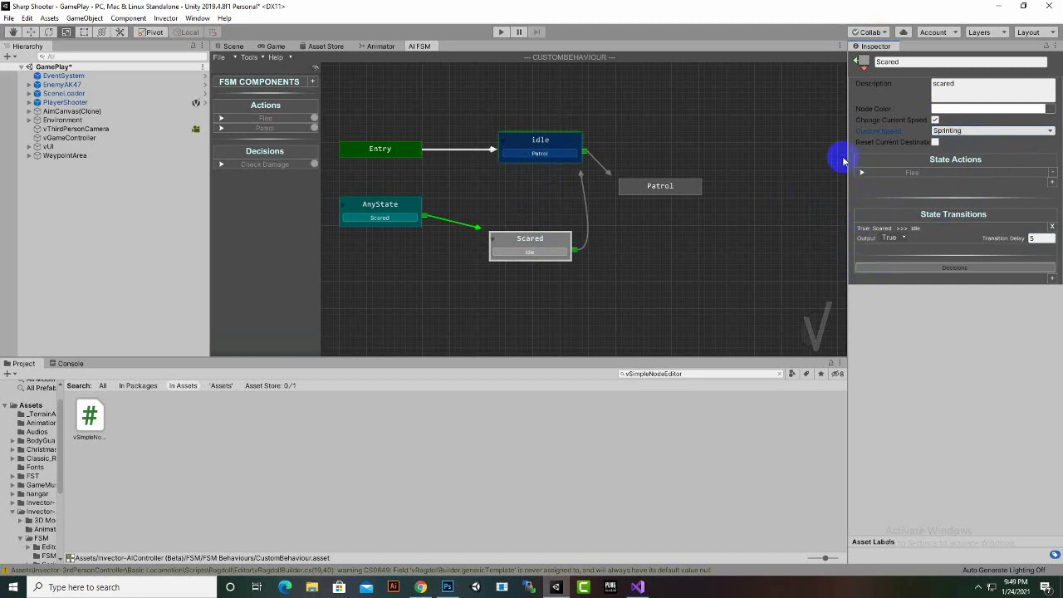
{"action": "left_click", "coordinate": [935, 142]}
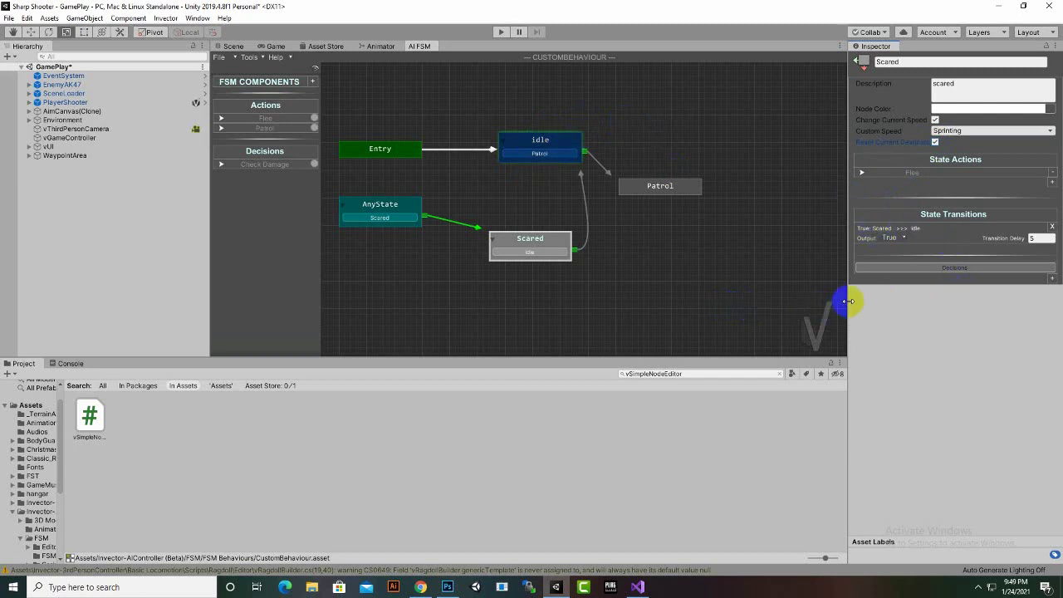
Step: Review the settings and transitions of the Patrol, Scared and AnyState nodes
{"action": "left_click", "coordinate": [676, 190]}
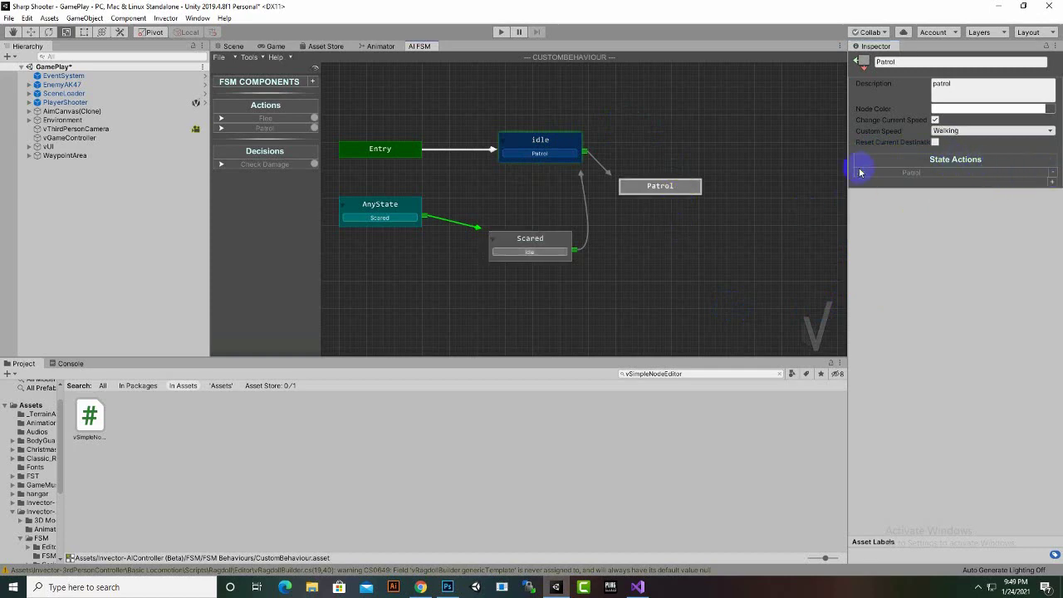
{"action": "left_click", "coordinate": [546, 240]}
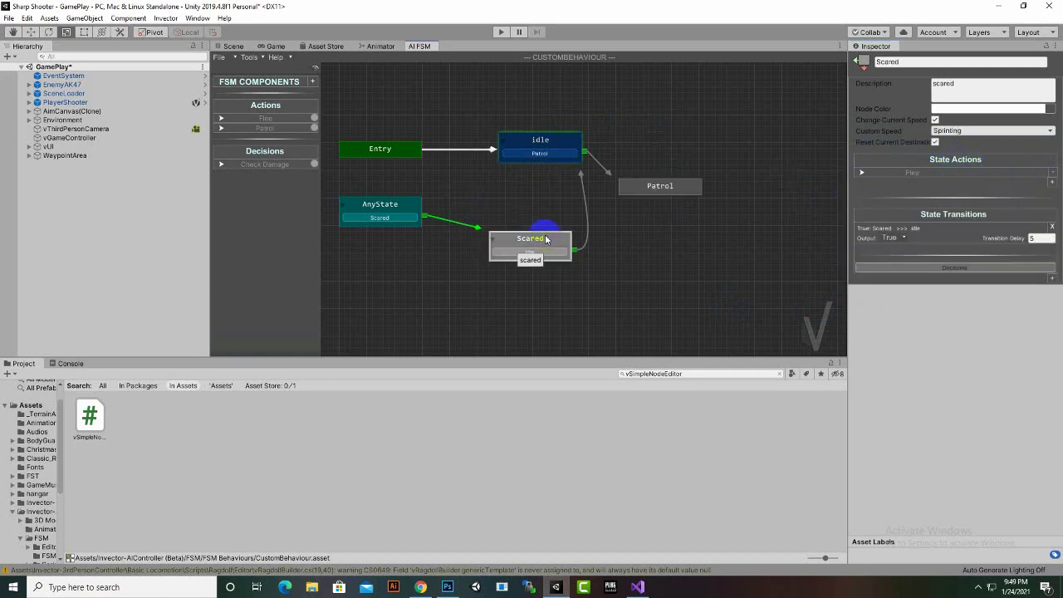
{"action": "left_click", "coordinate": [889, 239]}
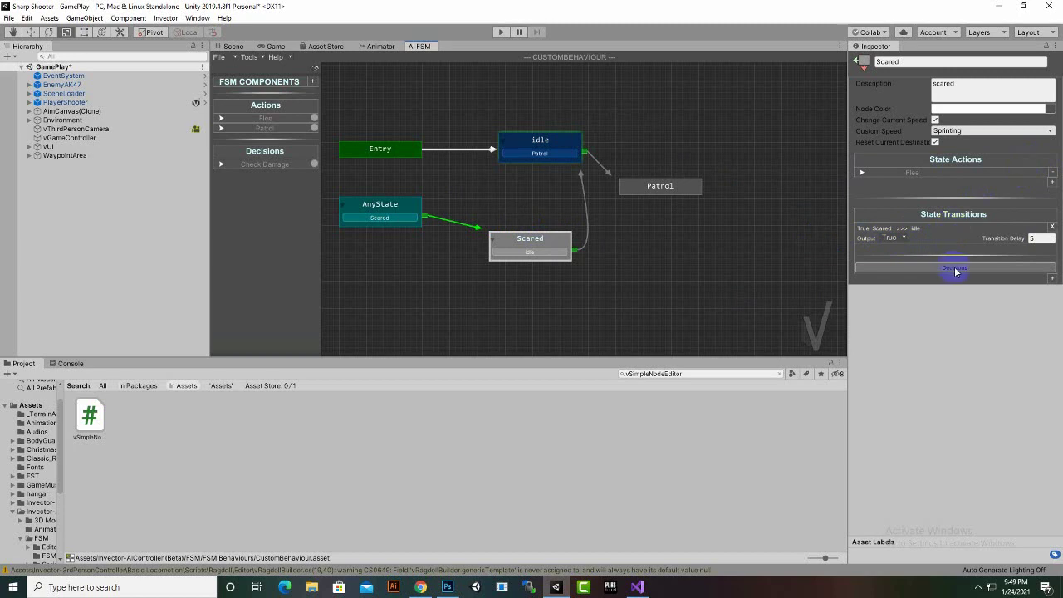
{"action": "left_click", "coordinate": [382, 203]}
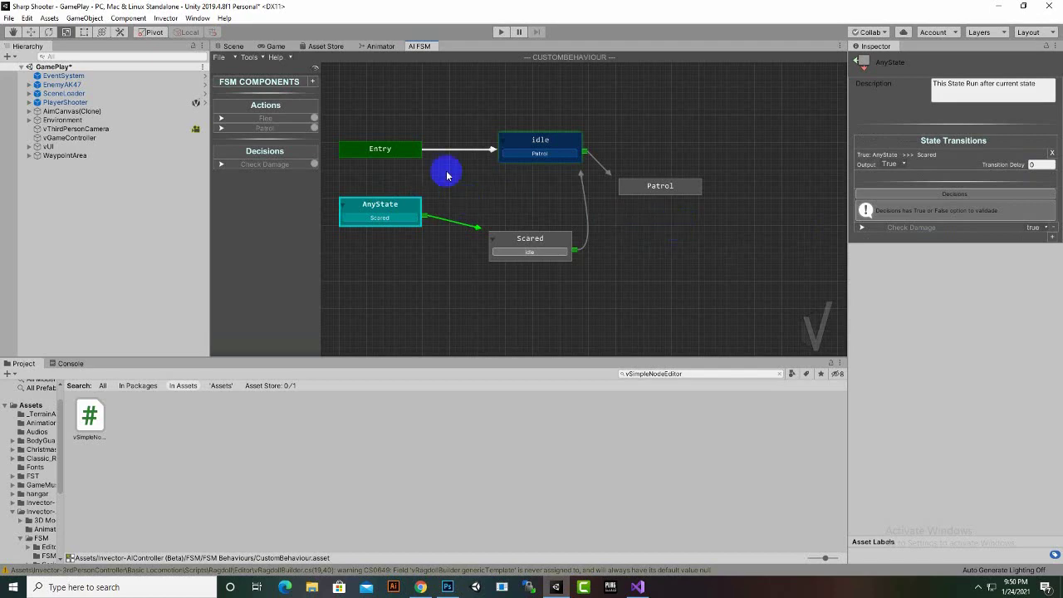
Step: Clear the project asset search and locate the enemy's FSM_Shooter asset in the FSM Behaviours folder
{"action": "left_click", "coordinate": [232, 47]}
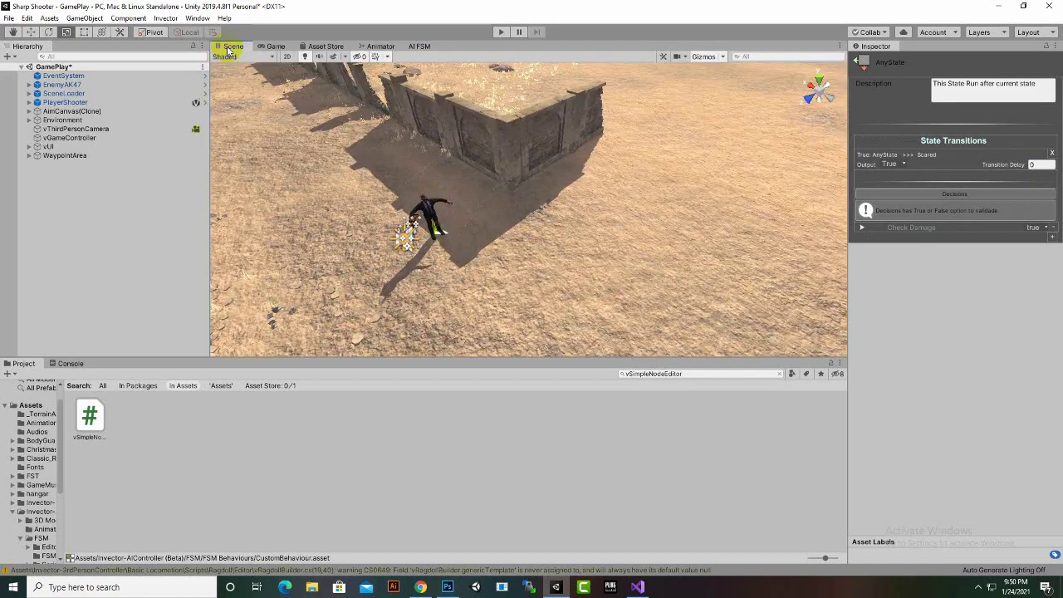
{"action": "scroll", "coordinate": [328, 253], "scroll_direction": "down", "scroll_amount": 5}
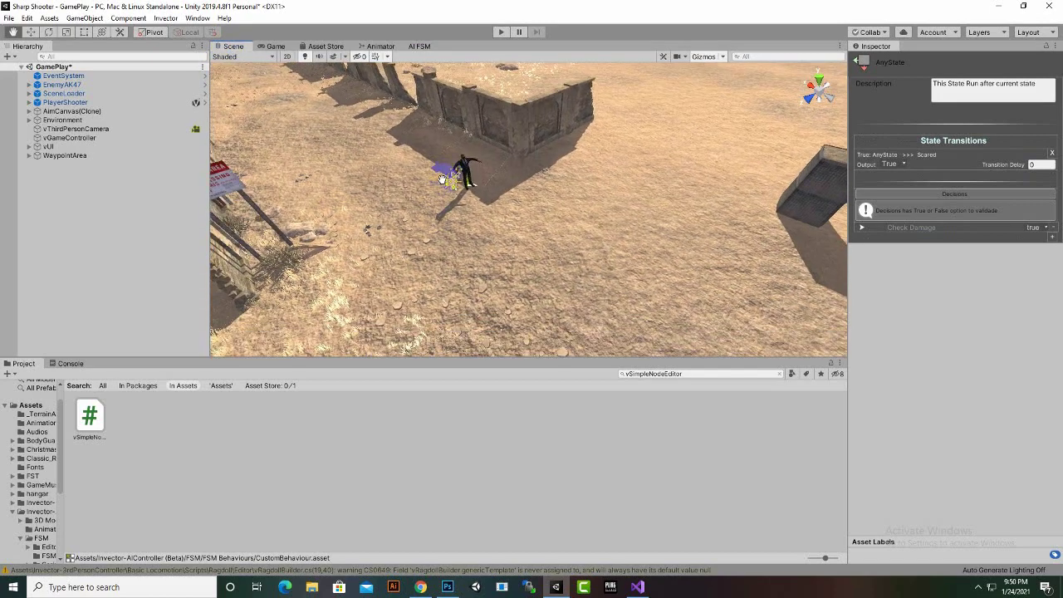
{"action": "left_click", "coordinate": [461, 151]}
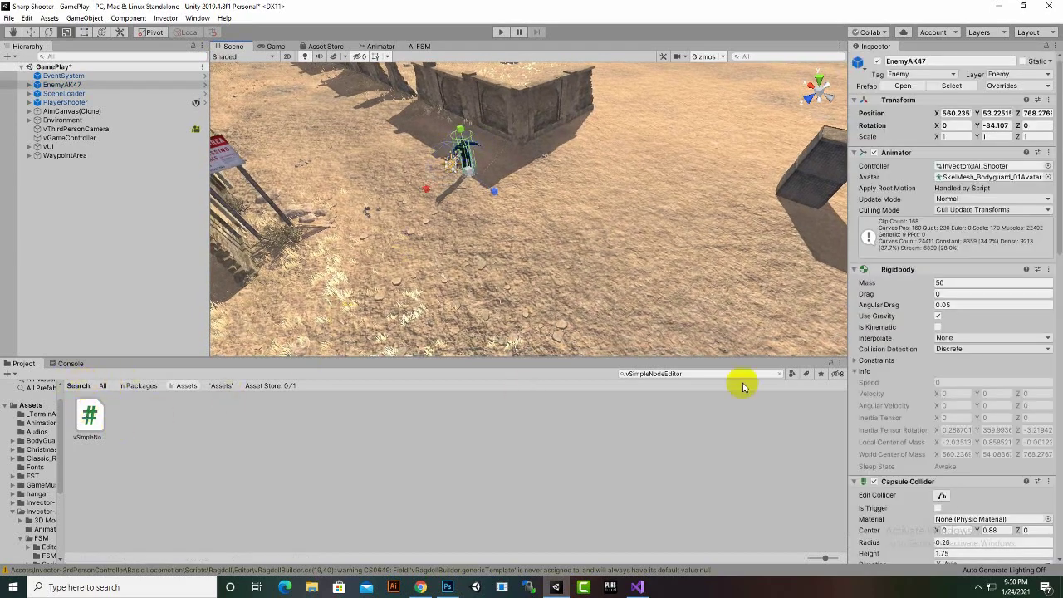
{"action": "left_click", "coordinate": [717, 375]}
{"action": "key", "text": "BackSpace"}
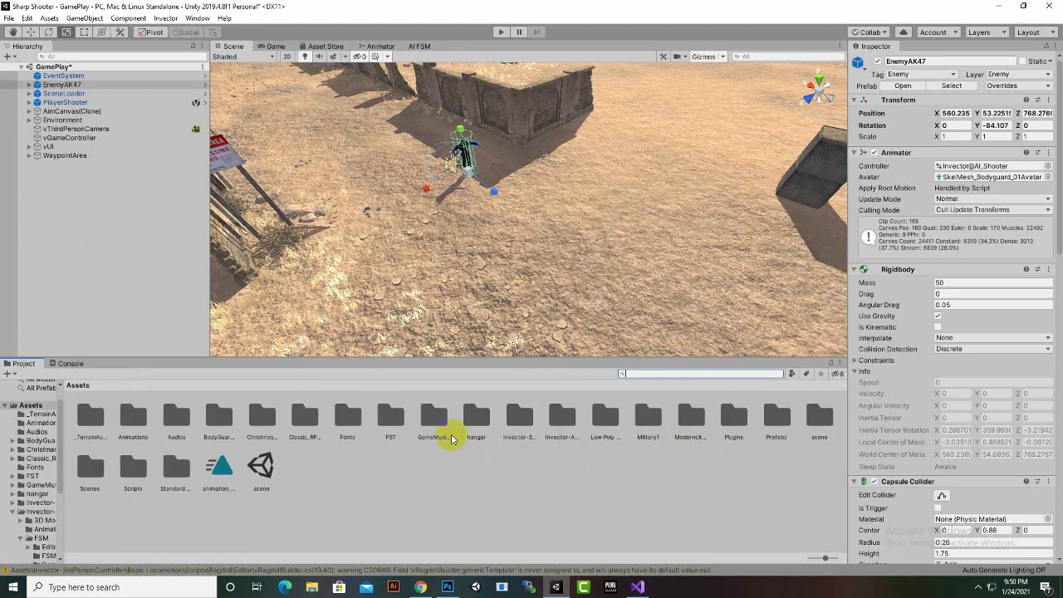
{"action": "left_click", "coordinate": [419, 46]}
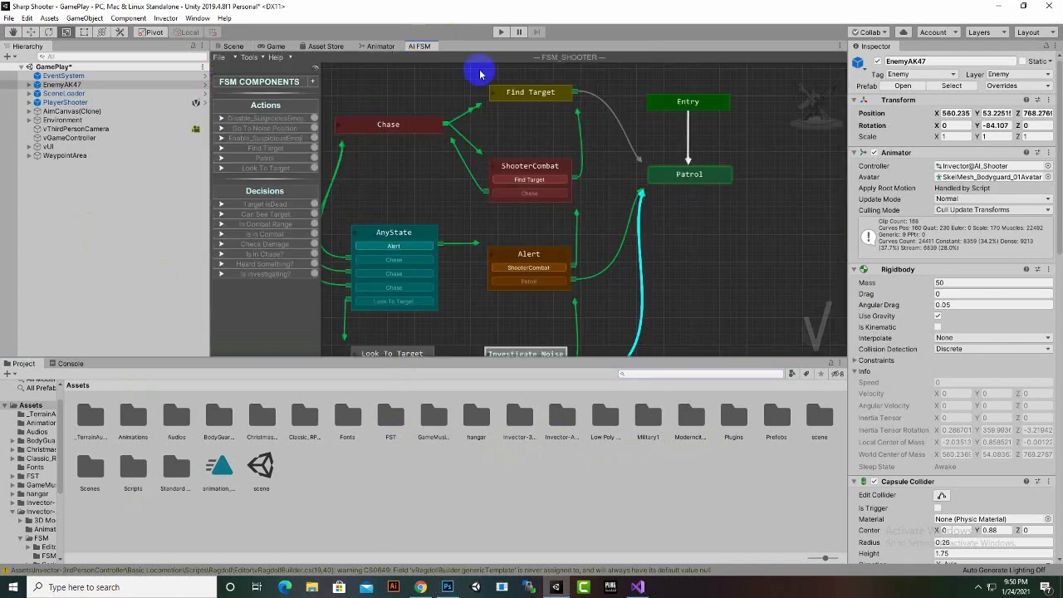
{"action": "left_click", "coordinate": [571, 58]}
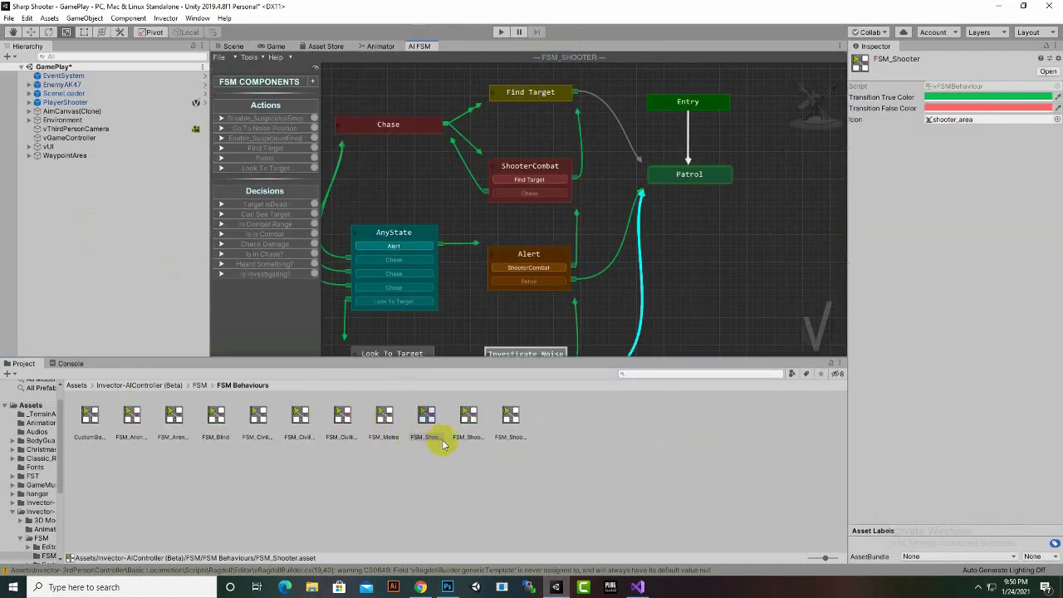
Step: Assign the CustomBehaviour asset as the Fsm Behaviour in EnemyAK47's FSM Behaviour Controller
{"action": "left_click", "coordinate": [233, 46]}
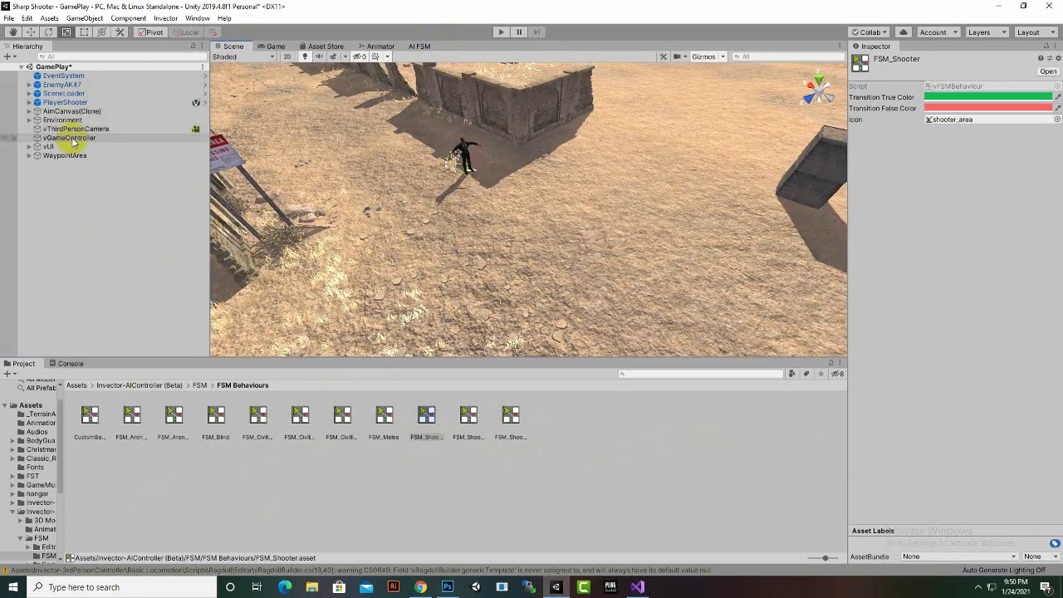
{"action": "left_click", "coordinate": [62, 84]}
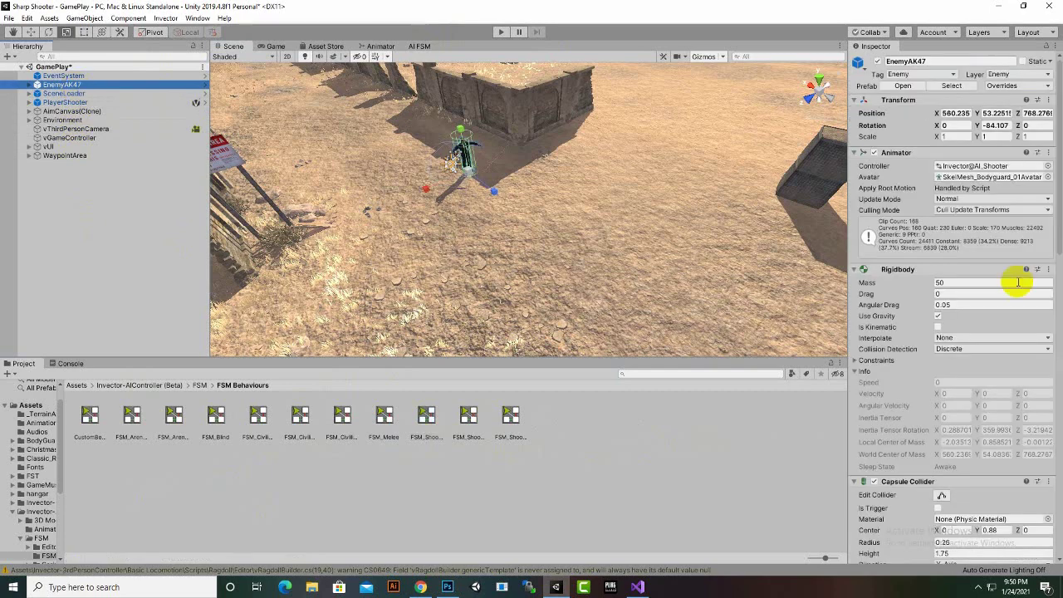
{"action": "scroll", "coordinate": [1020, 279], "scroll_direction": "down", "scroll_amount": 10}
{"action": "scroll", "coordinate": [1008, 285], "scroll_direction": "down", "scroll_amount": 10}
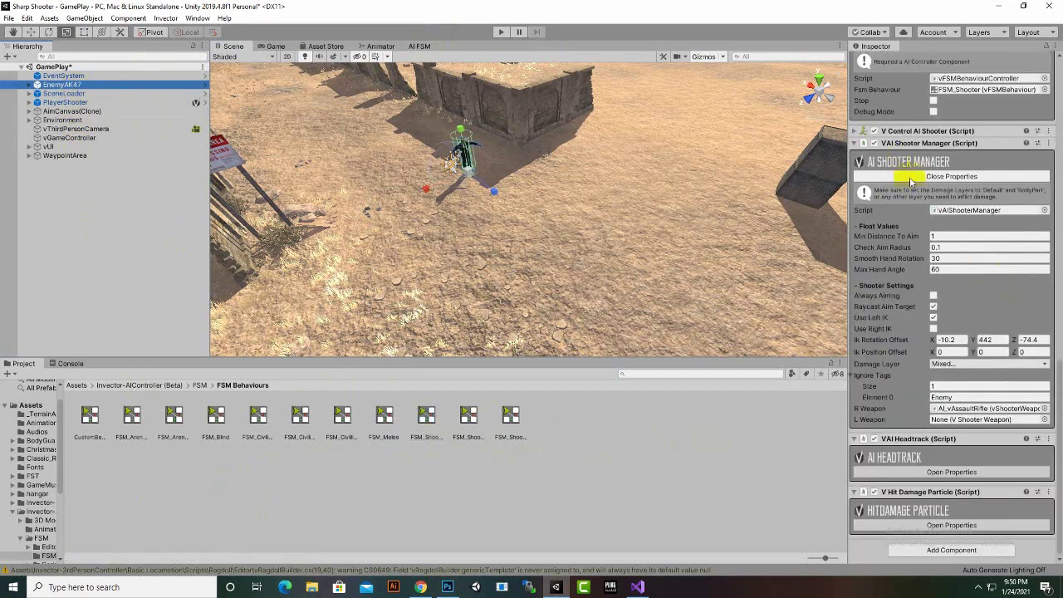
{"action": "scroll", "coordinate": [932, 266], "scroll_direction": "up", "scroll_amount": 2}
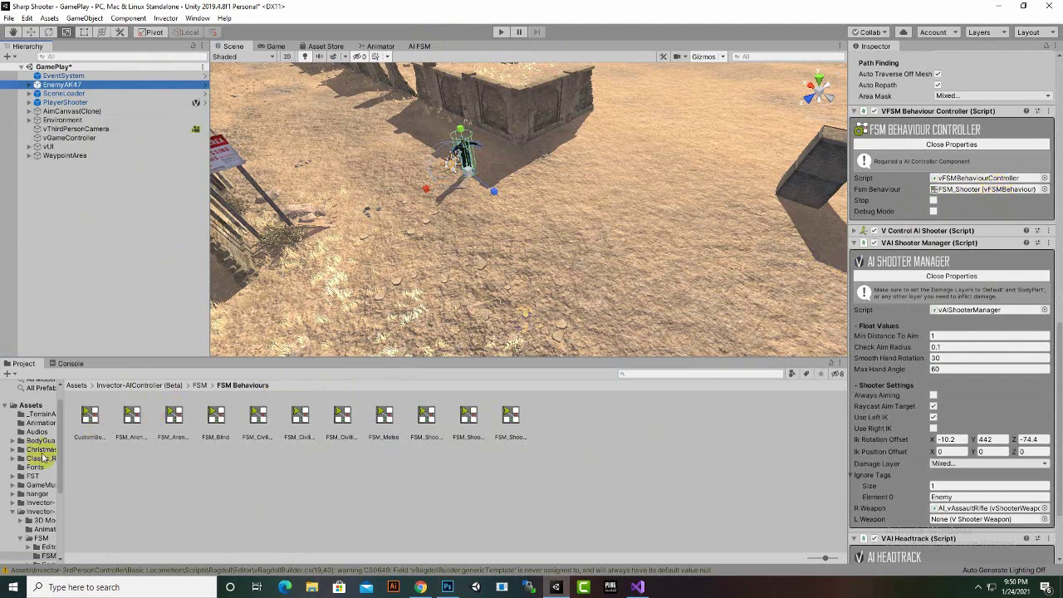
{"action": "left_click_drag", "start_coordinate": [89, 418], "coordinate": [979, 195]}
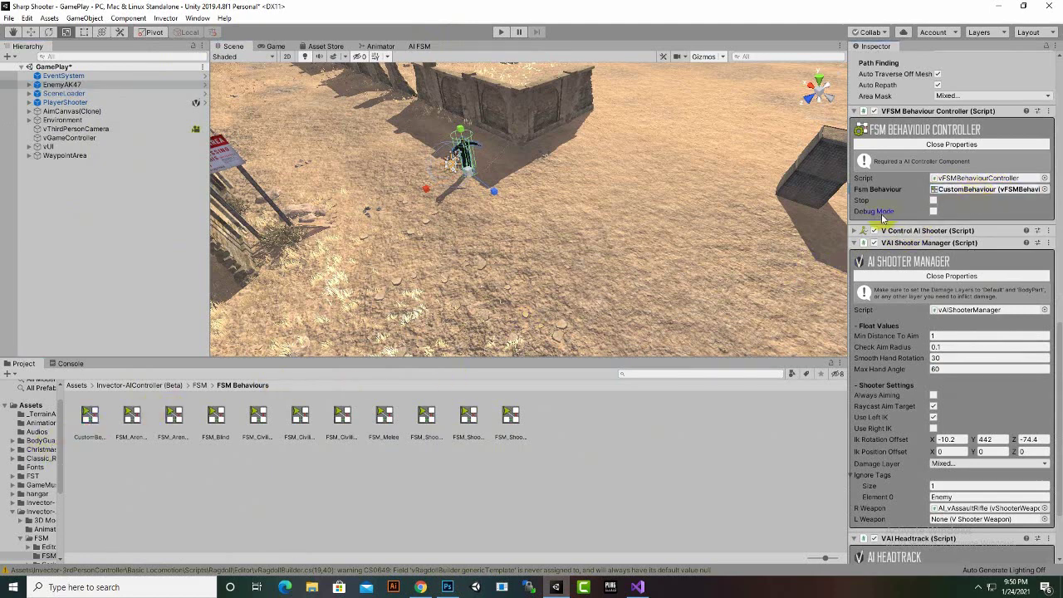
Step: Assign the WaypointArea object as the Waypoint Area in EnemyAK47's AI Shooter Controller waypoint settings
{"action": "left_click", "coordinate": [73, 156]}
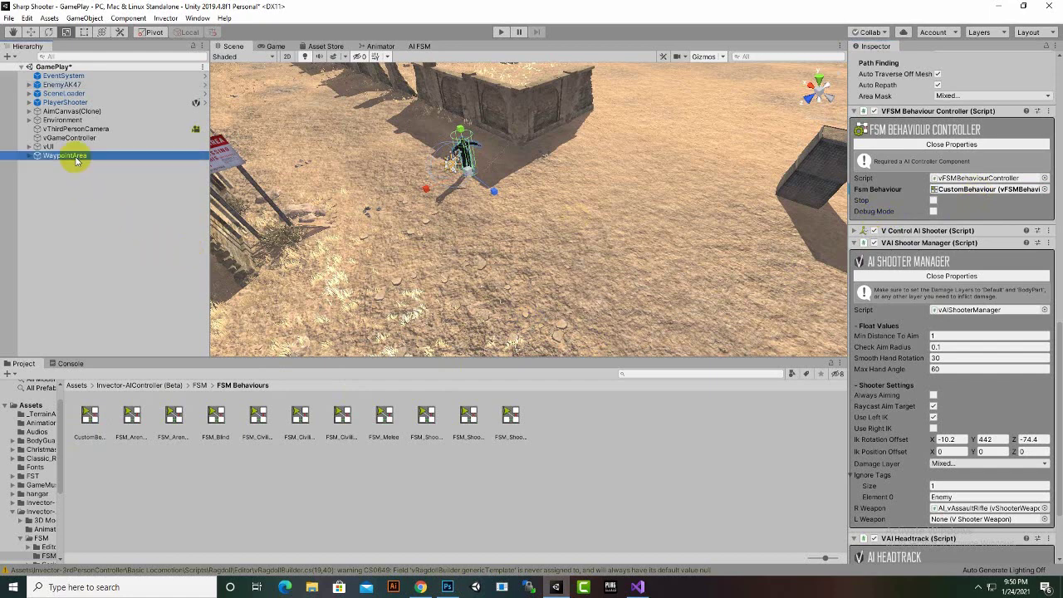
{"action": "left_click", "coordinate": [64, 84]}
{"action": "scroll", "coordinate": [1006, 373], "scroll_direction": "down", "scroll_amount": 10}
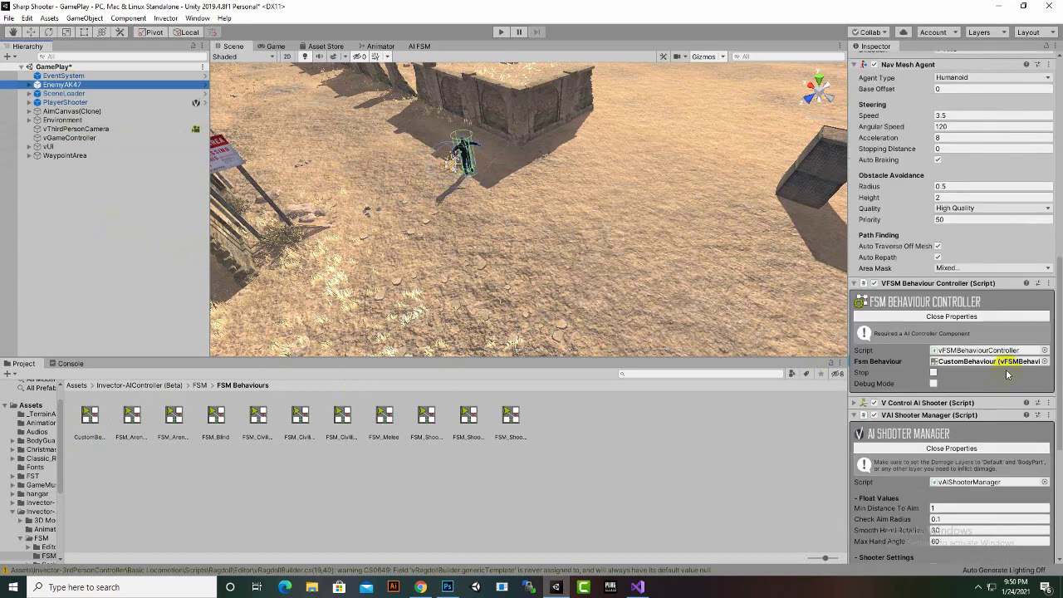
{"action": "scroll", "coordinate": [934, 436], "scroll_direction": "up", "scroll_amount": 5}
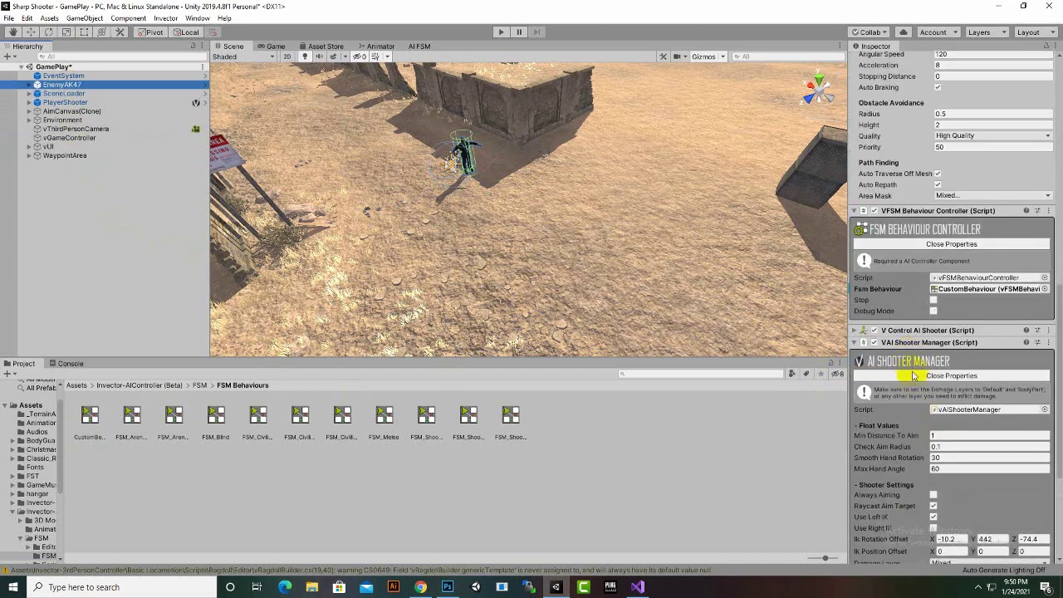
{"action": "scroll", "coordinate": [913, 366], "scroll_direction": "up", "scroll_amount": 10}
{"action": "scroll", "coordinate": [913, 346], "scroll_direction": "down", "scroll_amount": 4}
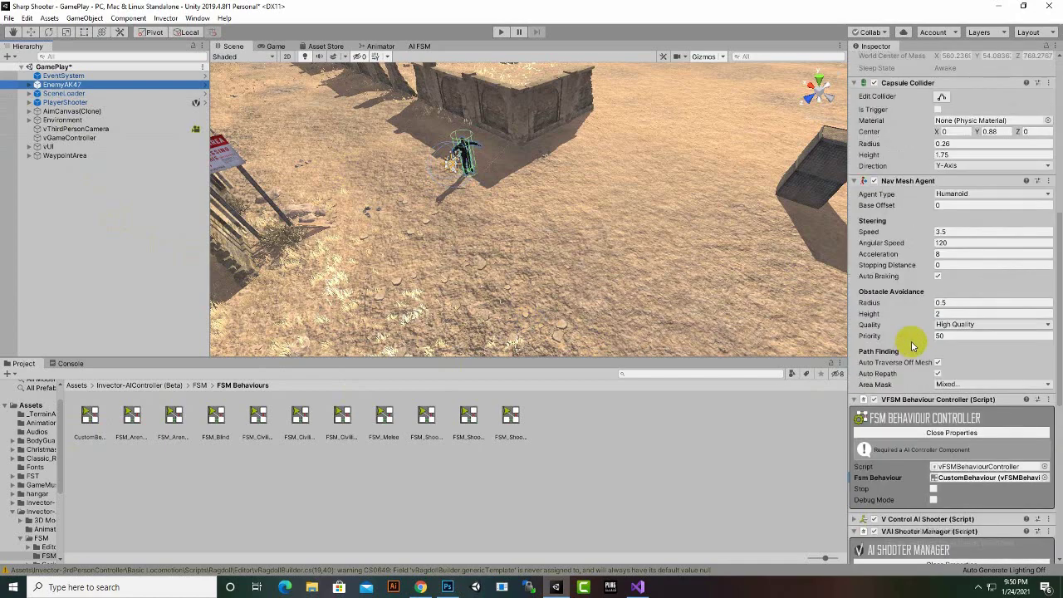
{"action": "scroll", "coordinate": [917, 358], "scroll_direction": "down", "scroll_amount": 6}
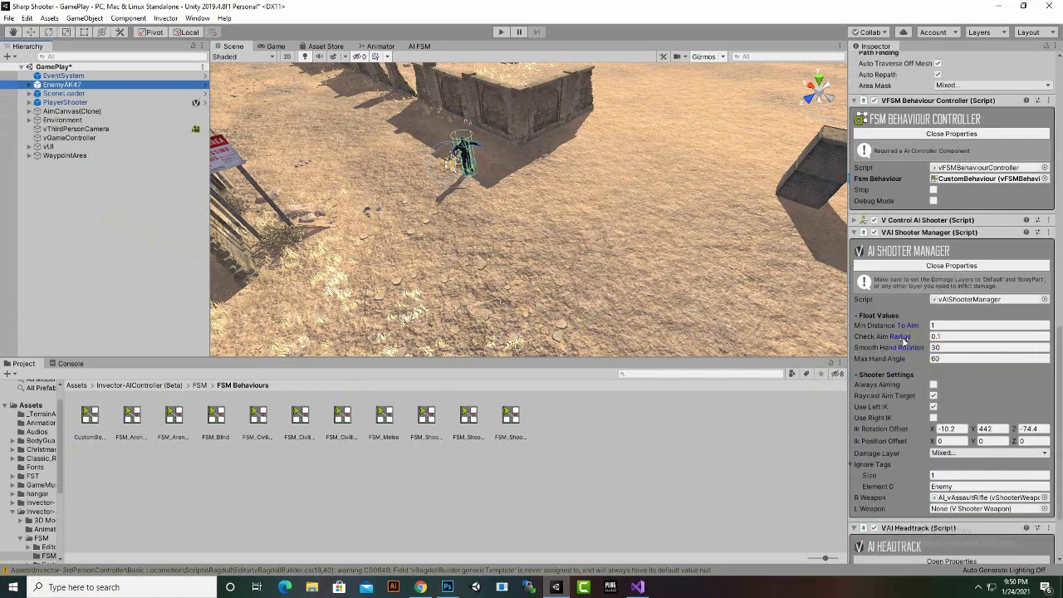
{"action": "scroll", "coordinate": [905, 341], "scroll_direction": "down", "scroll_amount": 2}
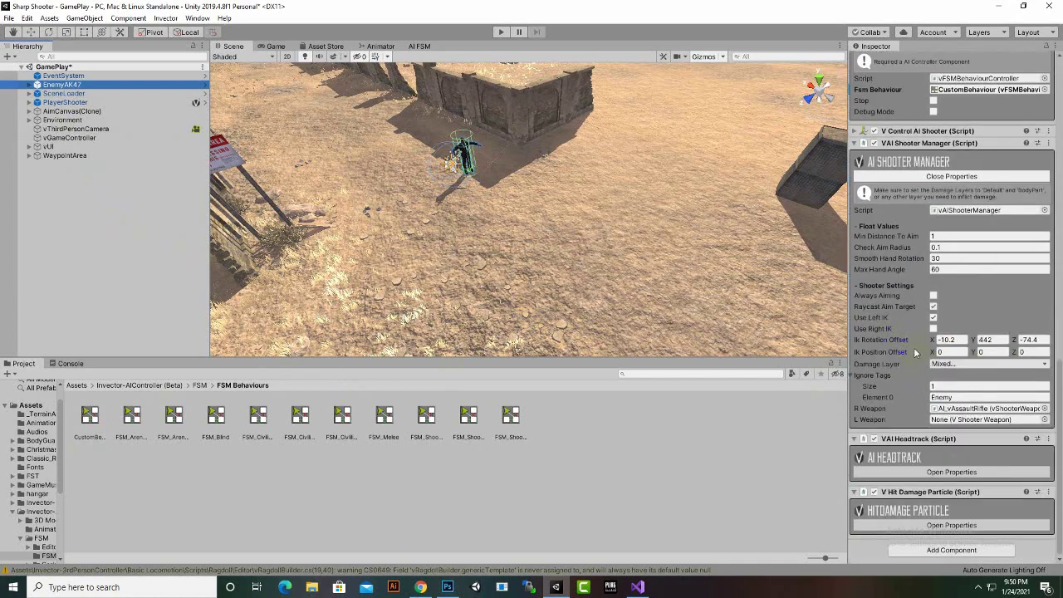
{"action": "scroll", "coordinate": [916, 357], "scroll_direction": "up", "scroll_amount": 4}
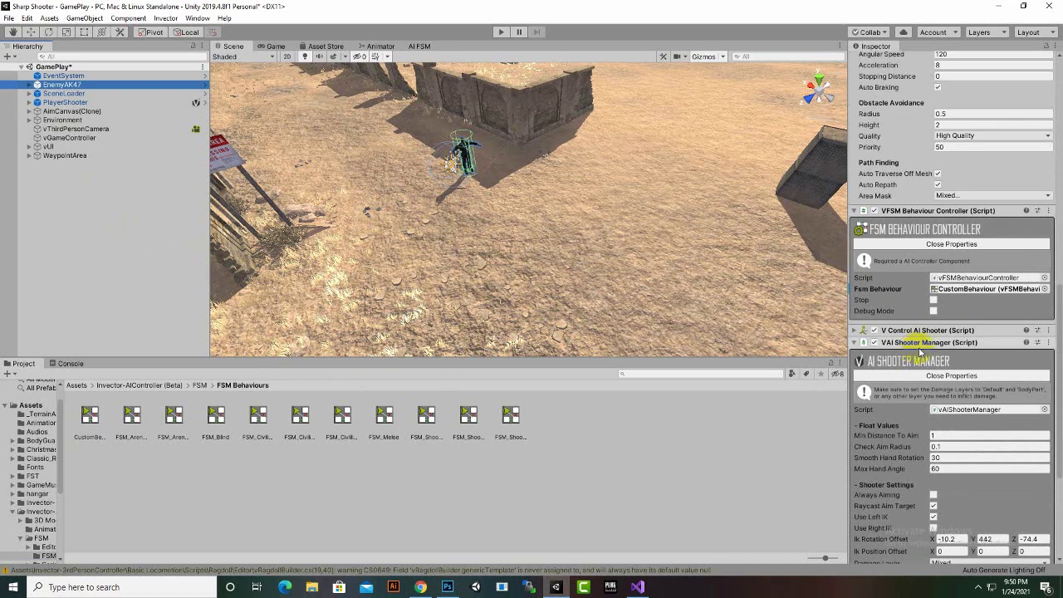
{"action": "left_click", "coordinate": [855, 330]}
{"action": "scroll", "coordinate": [954, 344], "scroll_direction": "down", "scroll_amount": 4}
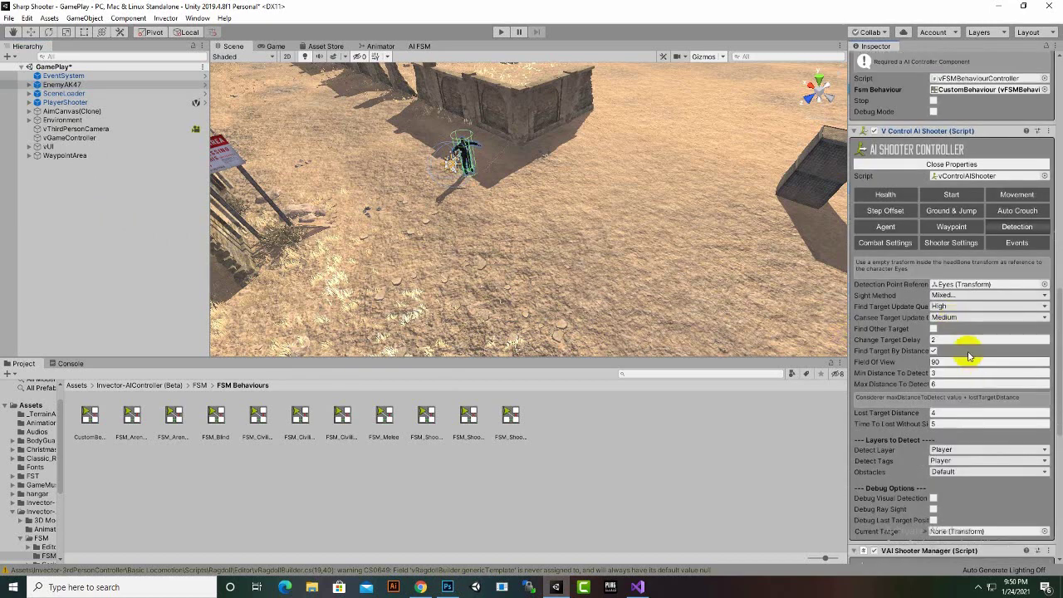
{"action": "left_click", "coordinate": [955, 231]}
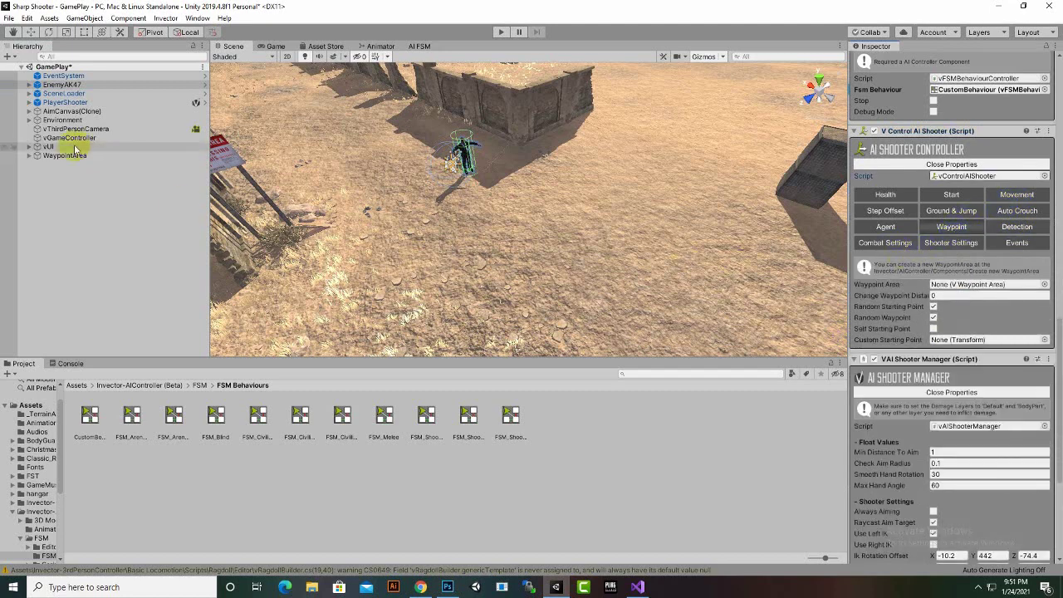
{"action": "left_click_drag", "start_coordinate": [67, 155], "coordinate": [951, 288]}
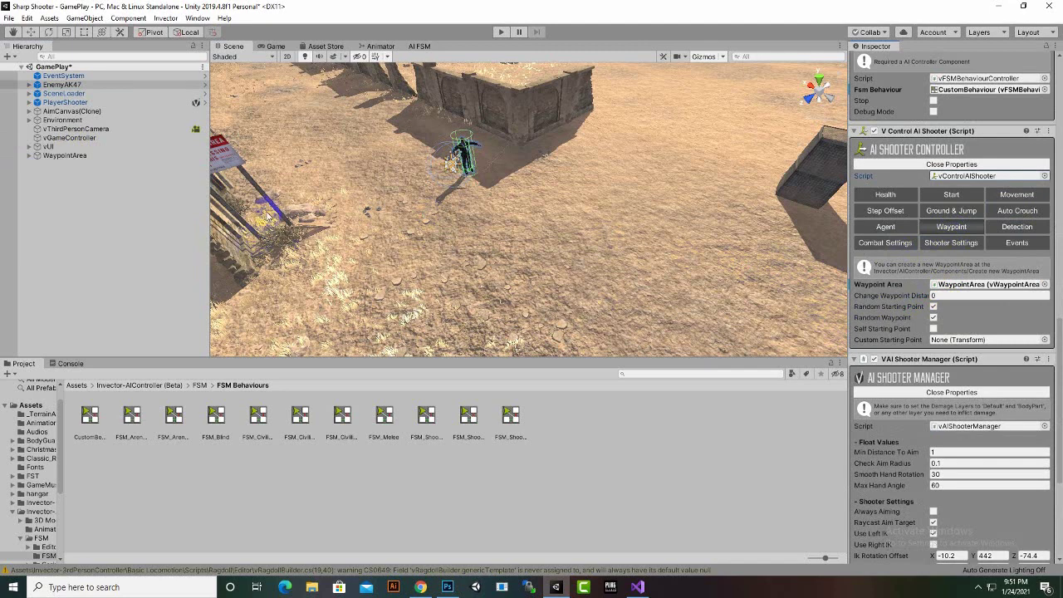
Step: Play the scene, shoot the enemy and follow it to test the custom behaviour's damage reaction
{"action": "left_click", "coordinate": [500, 32]}
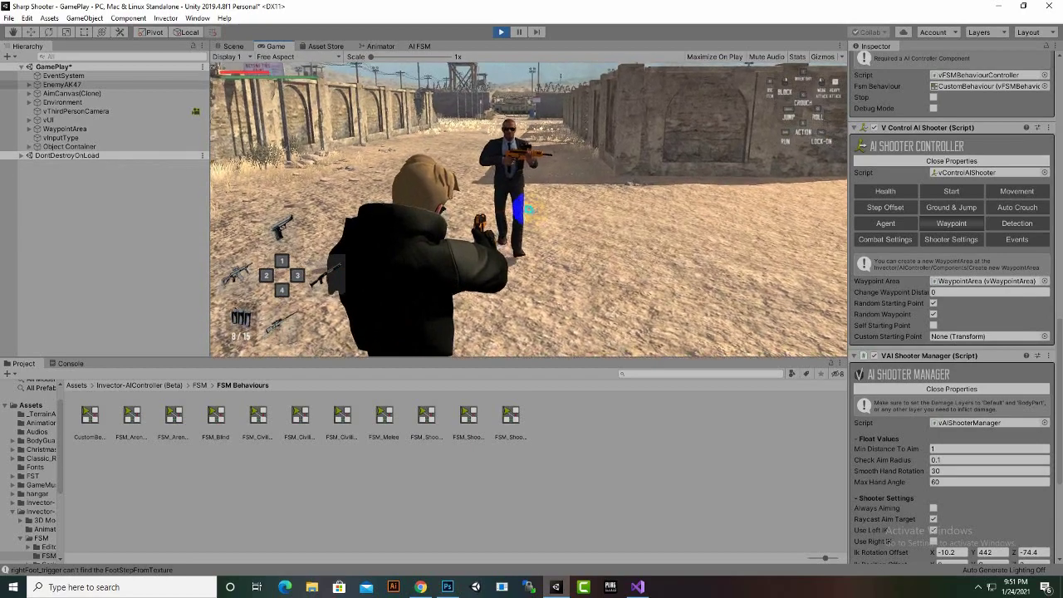
{"action": "left_click", "coordinate": [525, 210]}
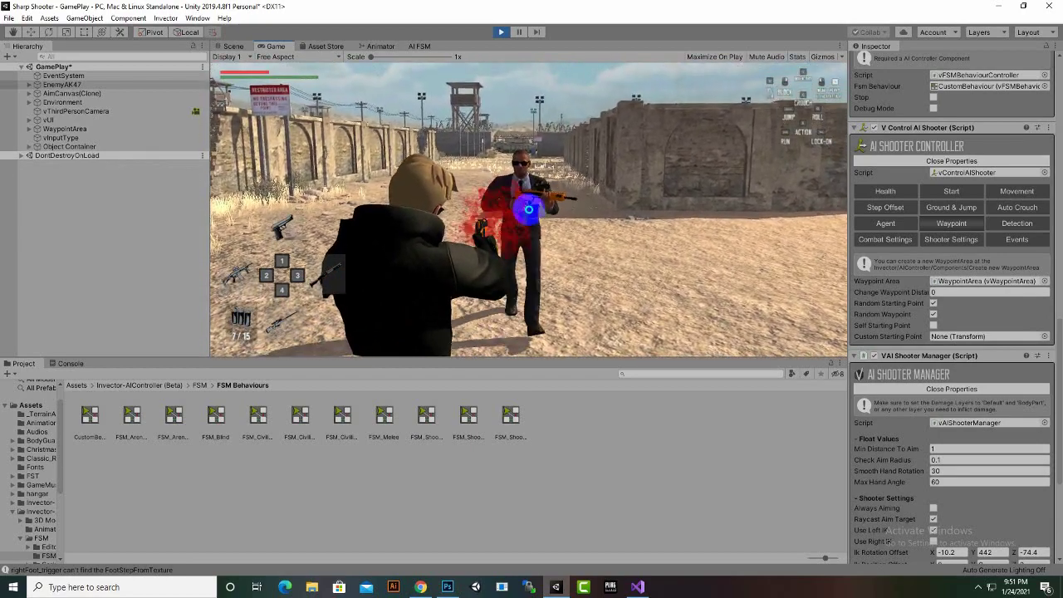
{"action": "key", "text": "w"}
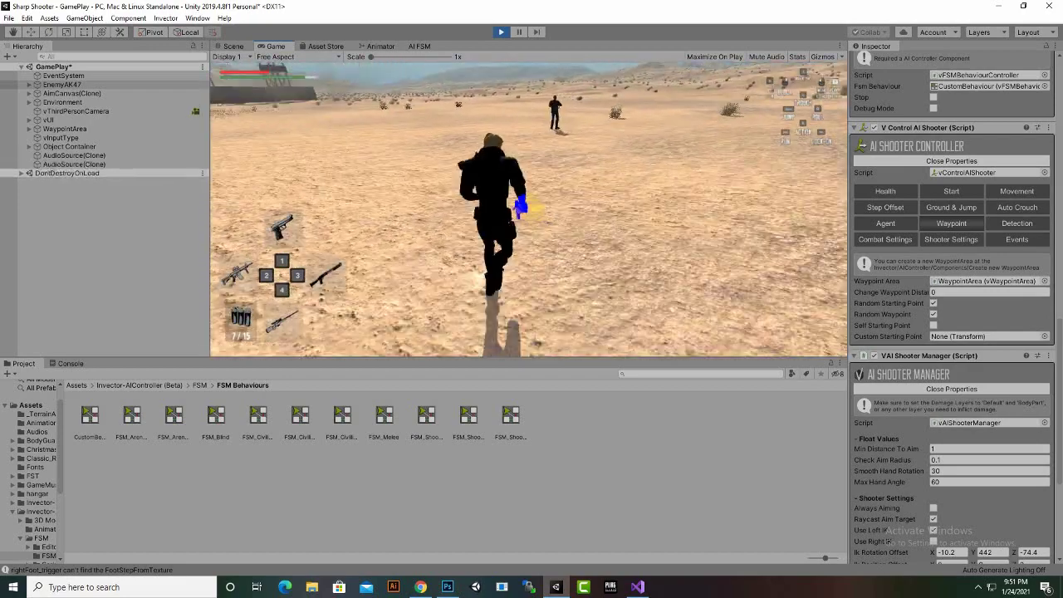
{"action": "key", "text": "s"}
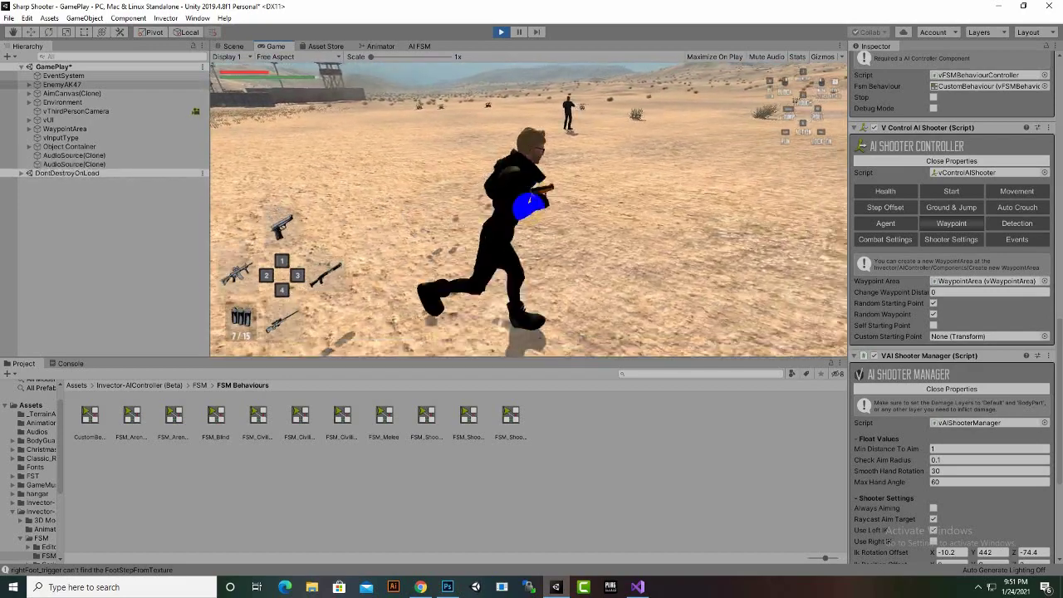
{"action": "key", "text": "w"}
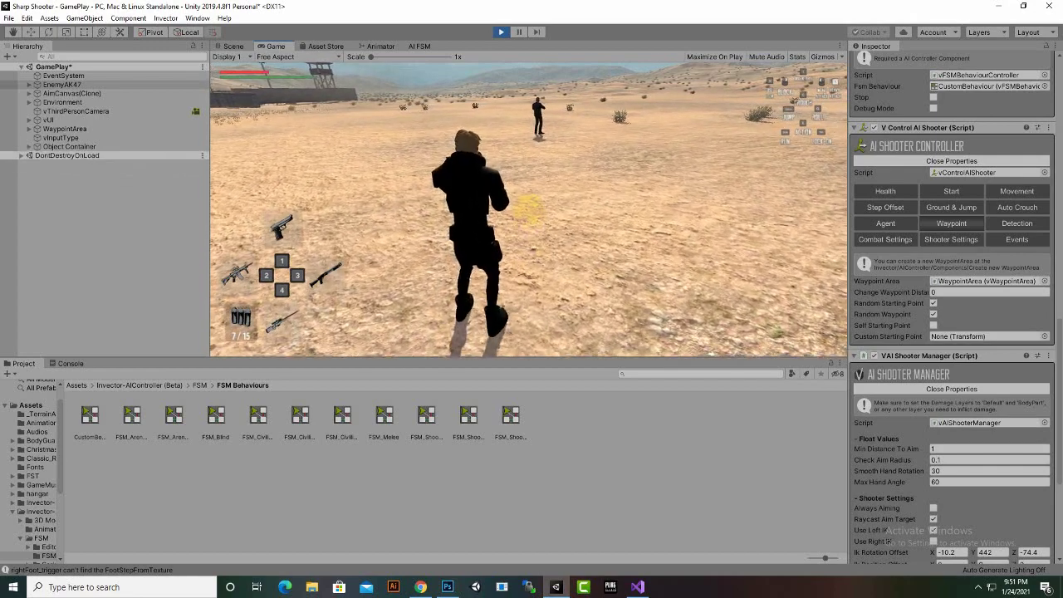